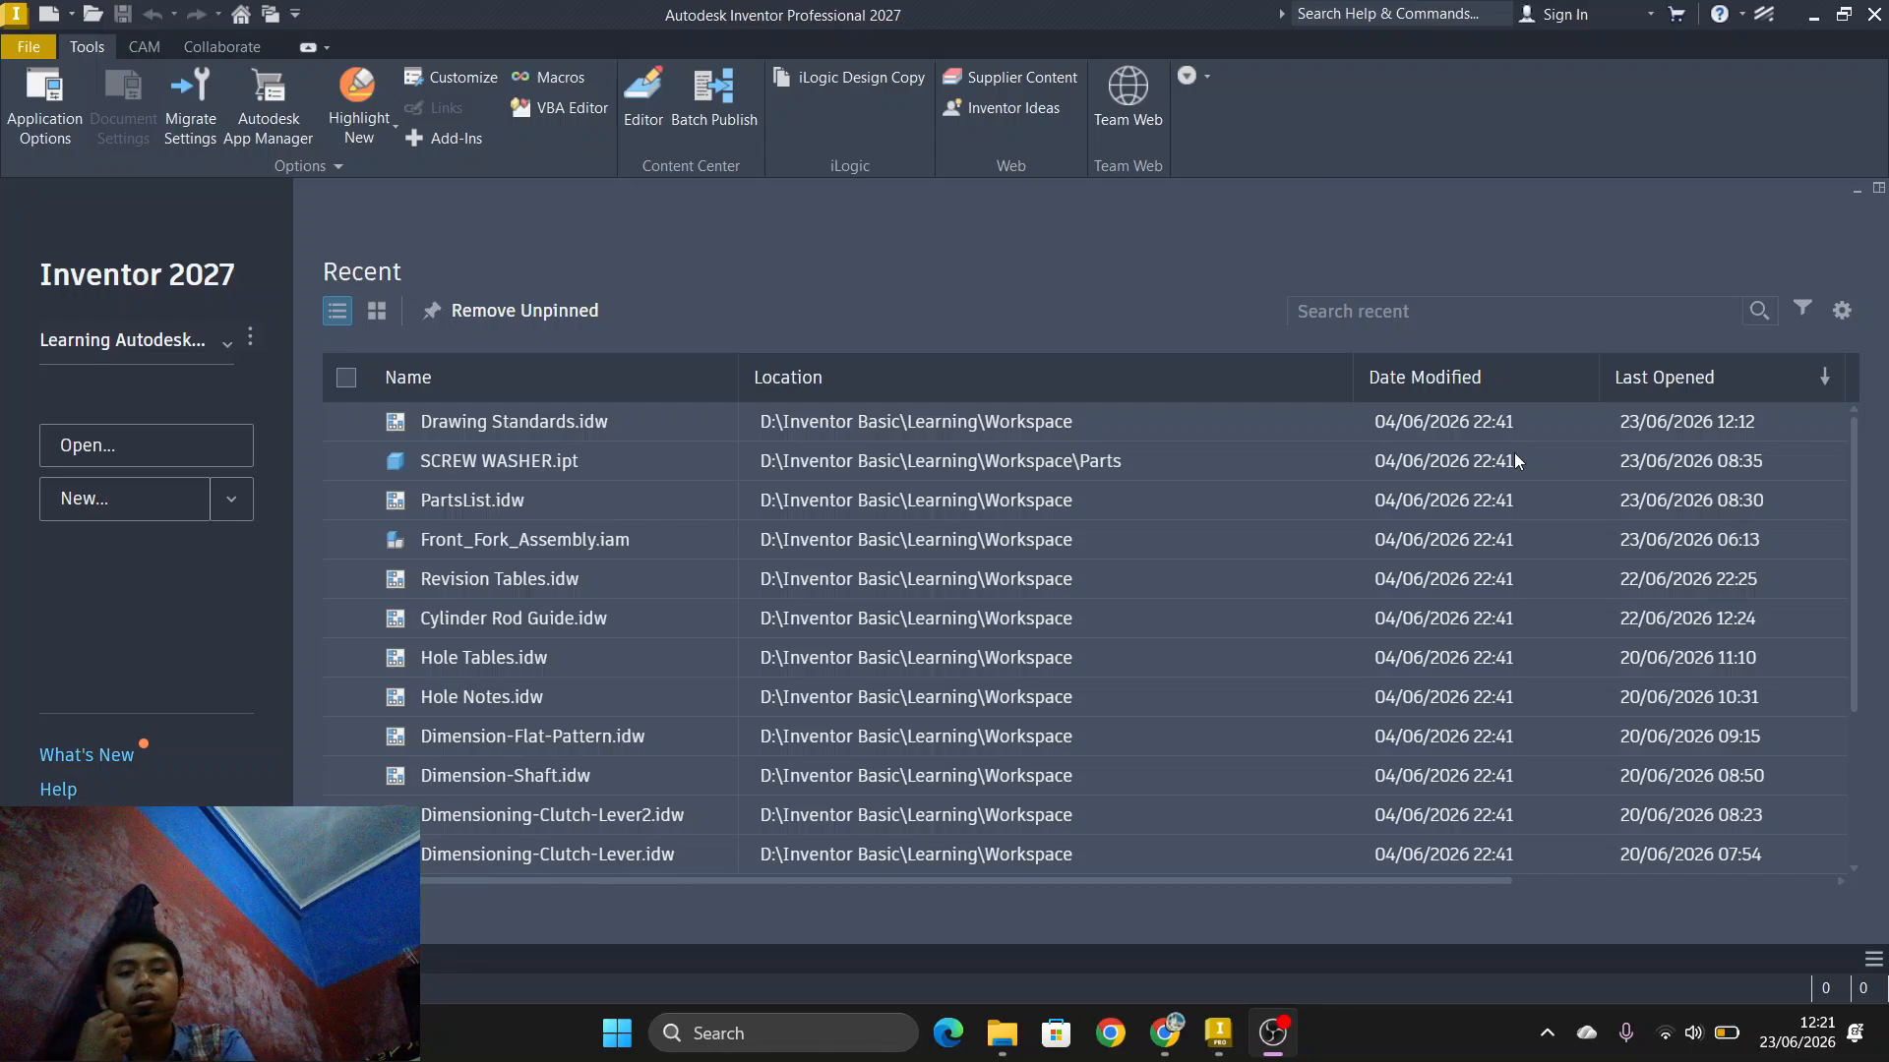
# Step: Open the recent drawing Drawing Standards.idw and bring up its Style and Standard Editor
pyautogui.hotkey('alt', 'Tab')
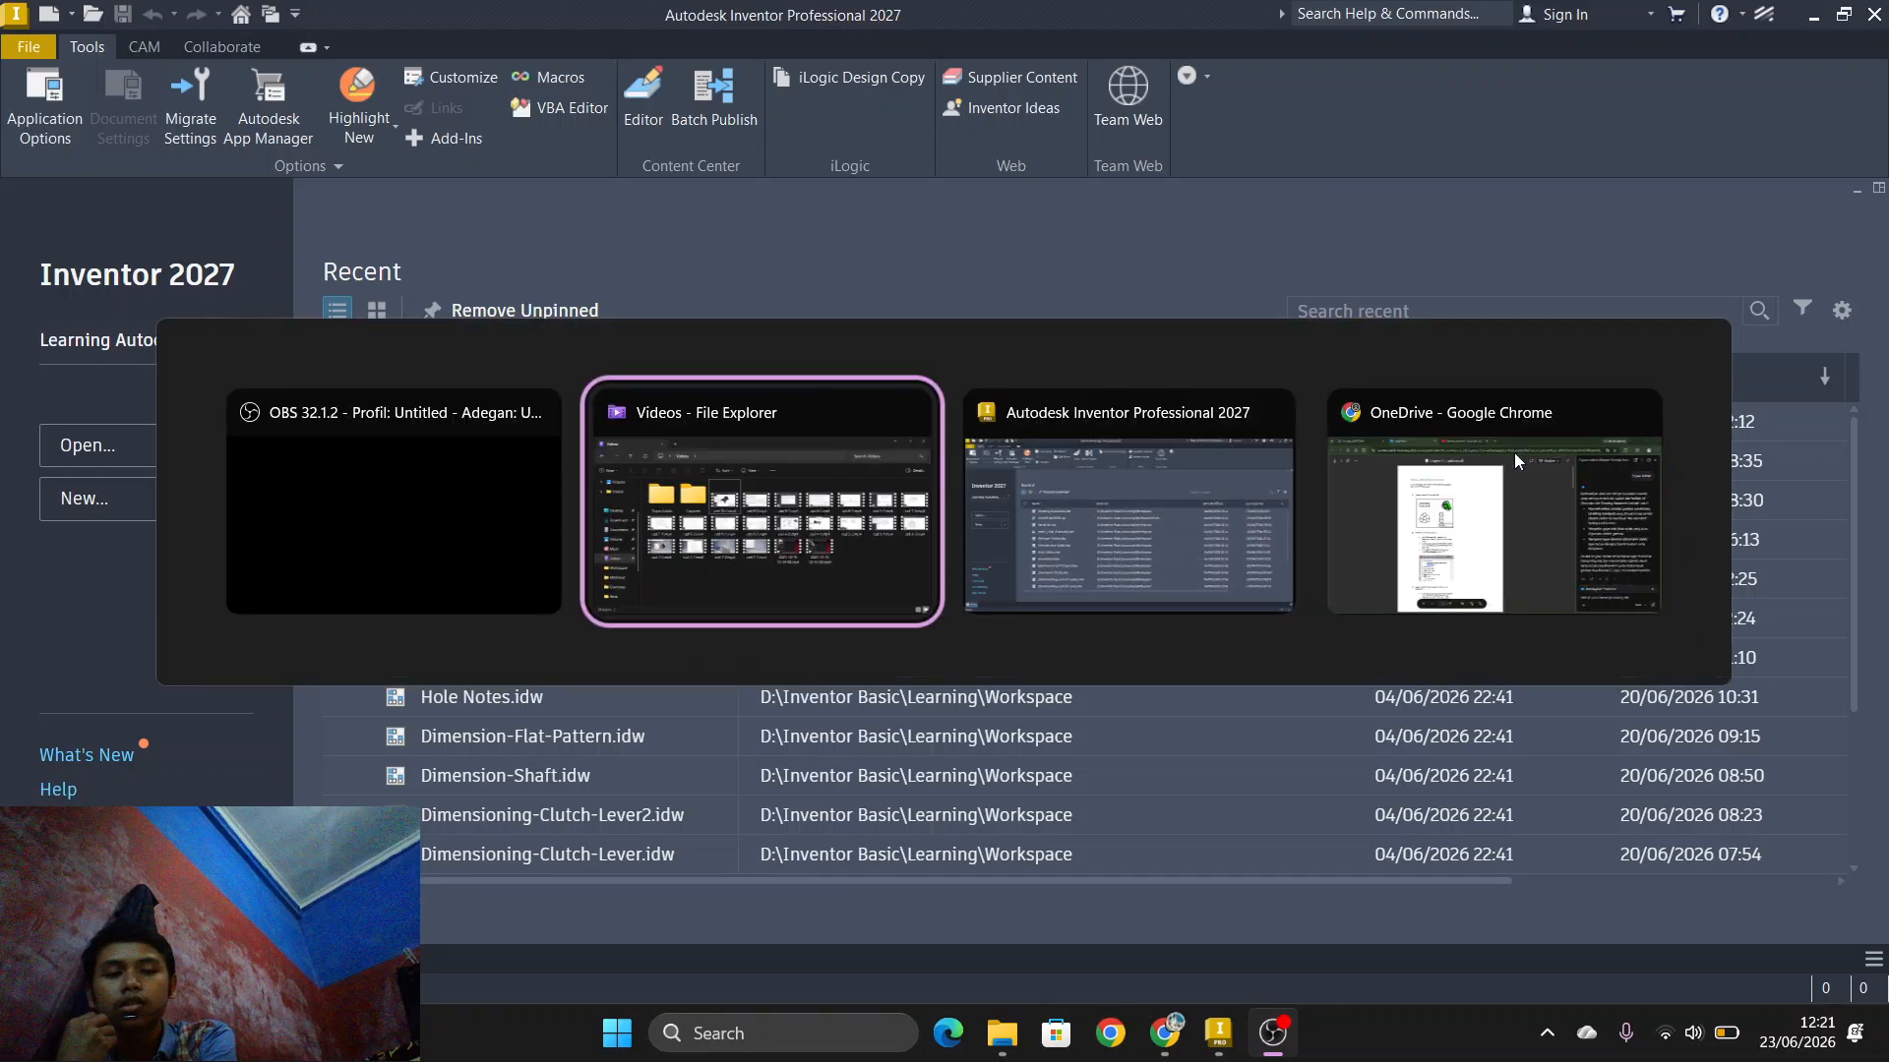
pyautogui.hotkey('alt', 'Tab')
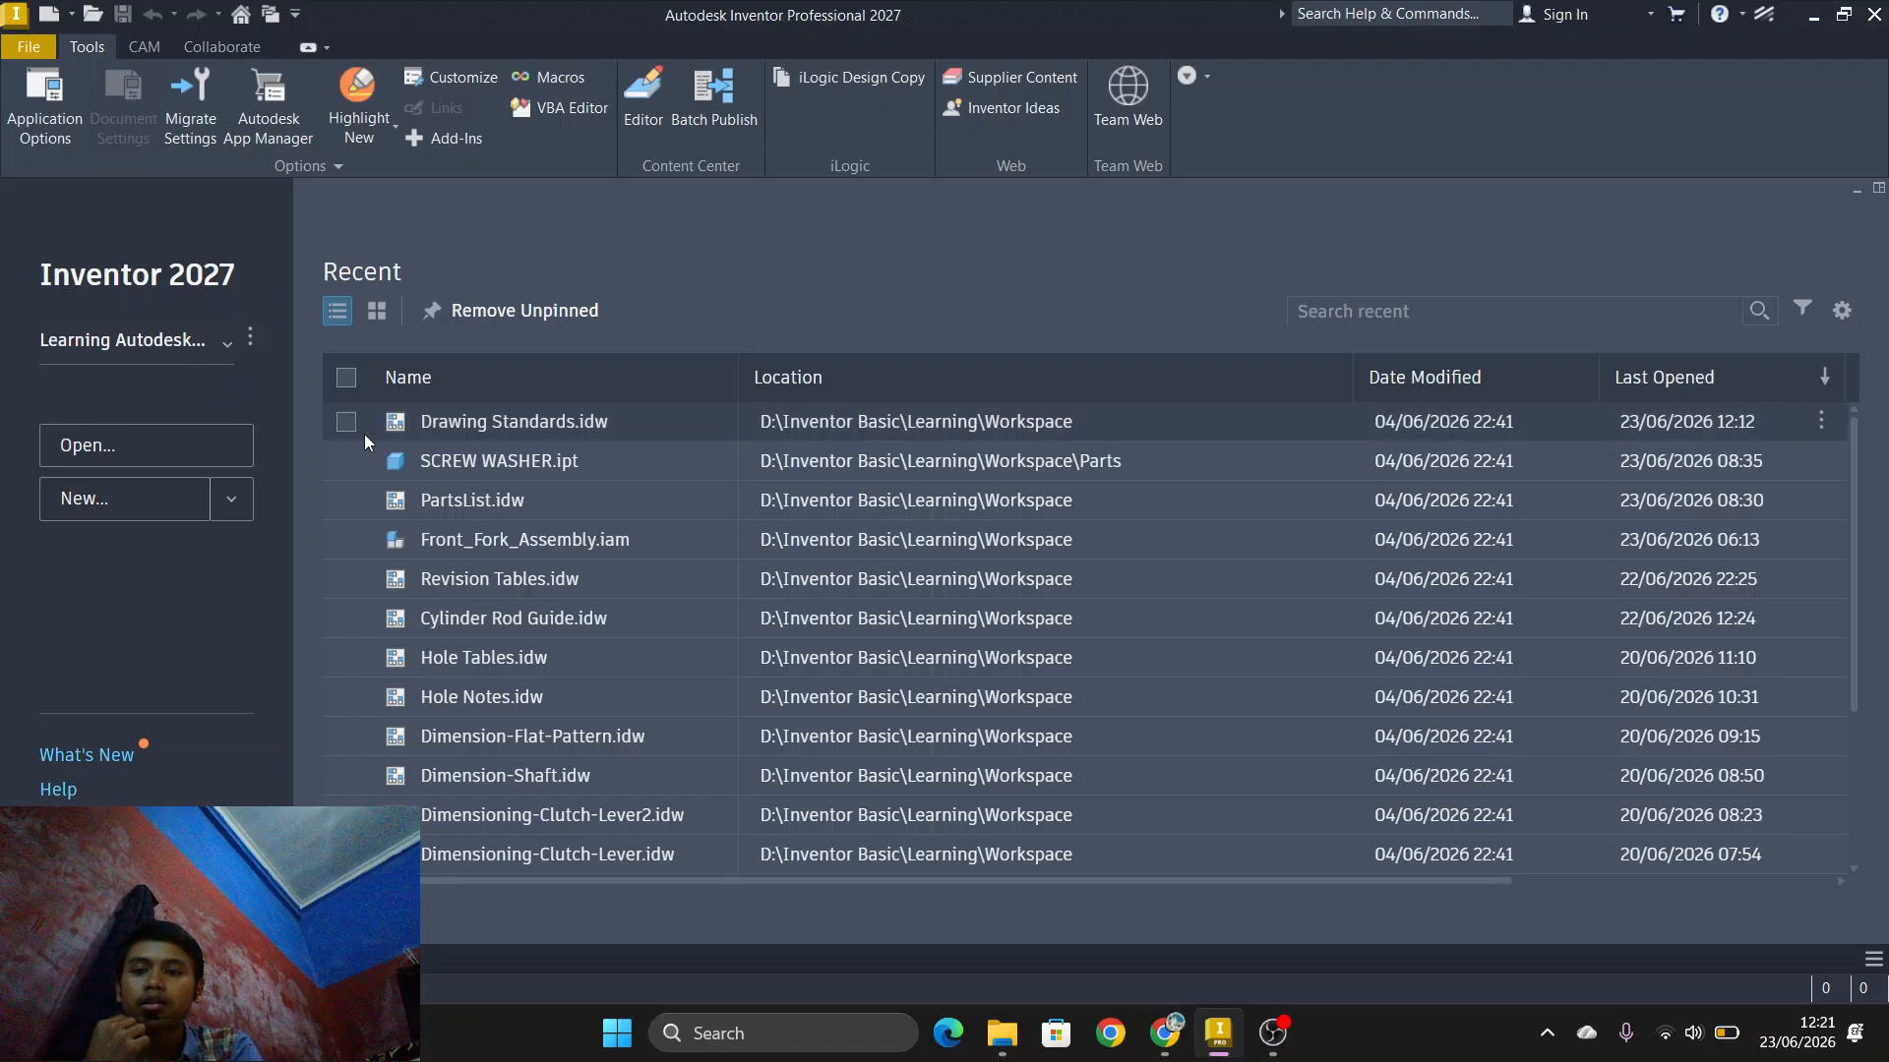
pyautogui.doubleClick(454, 421)
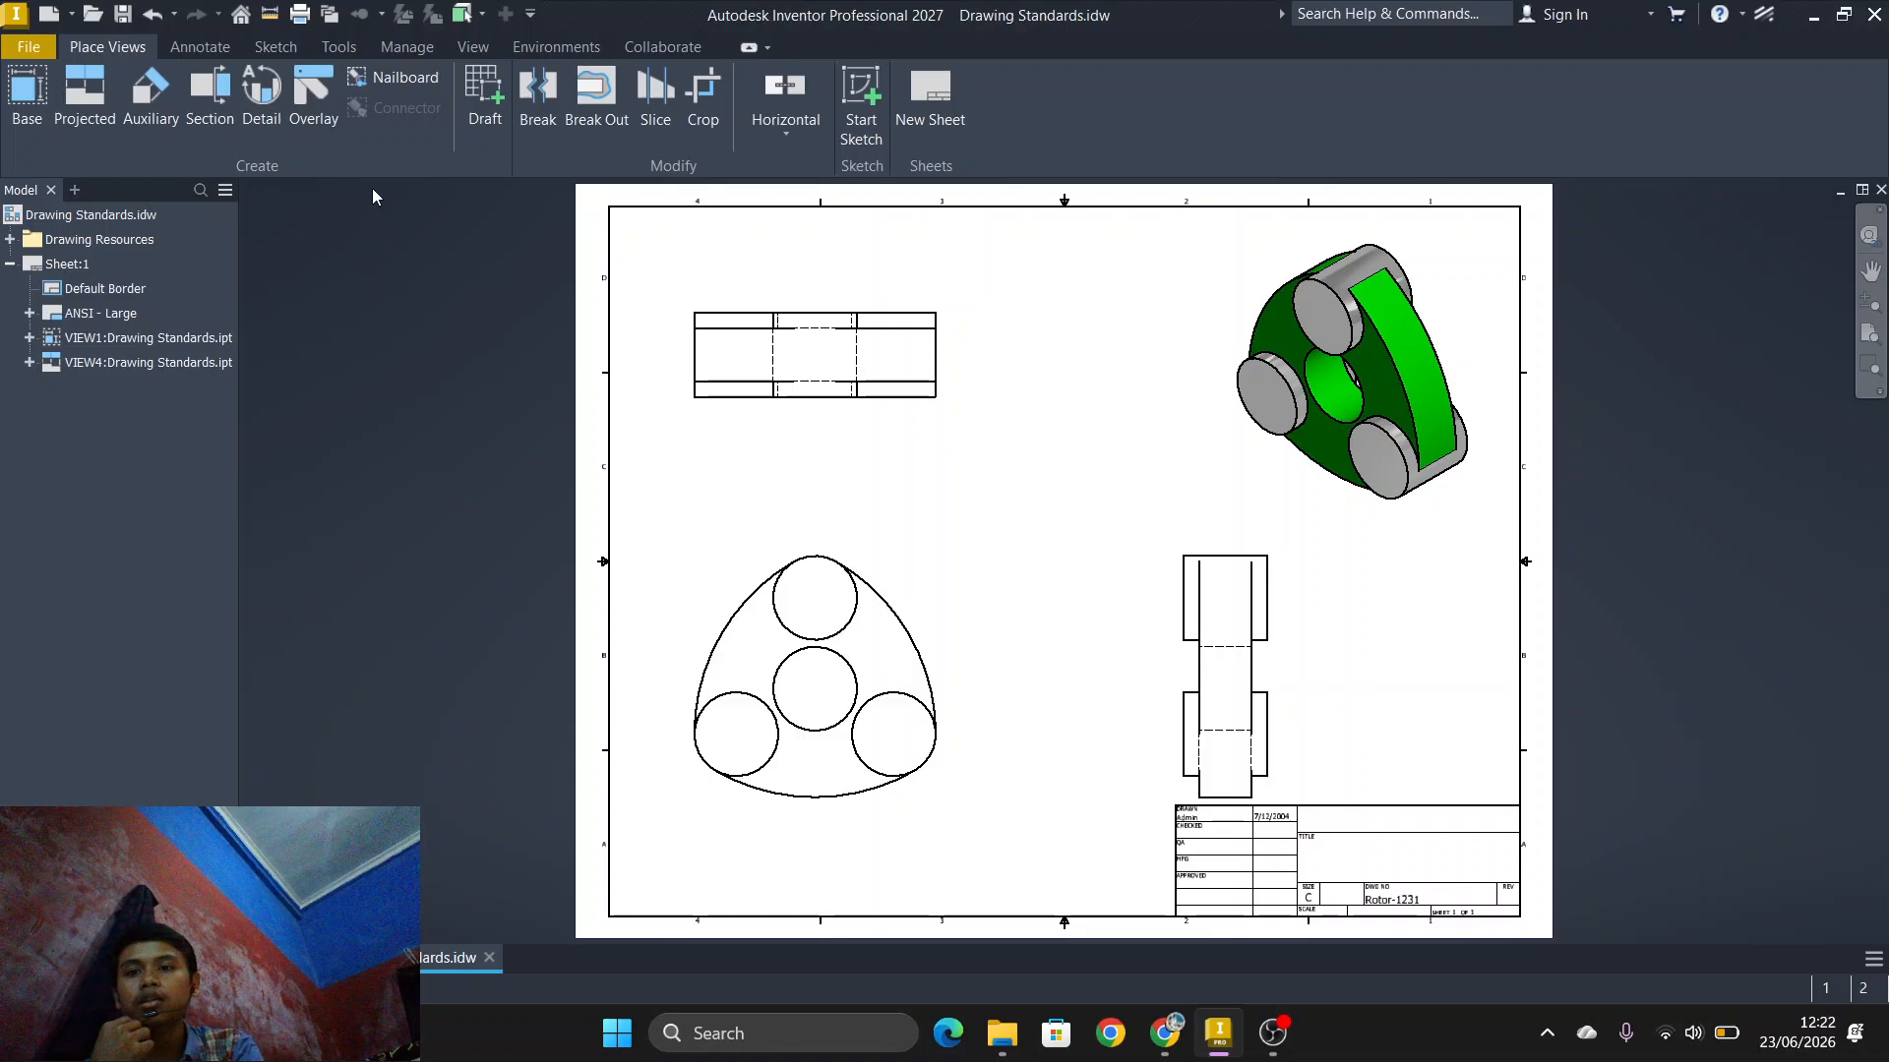
pyautogui.click(395, 47)
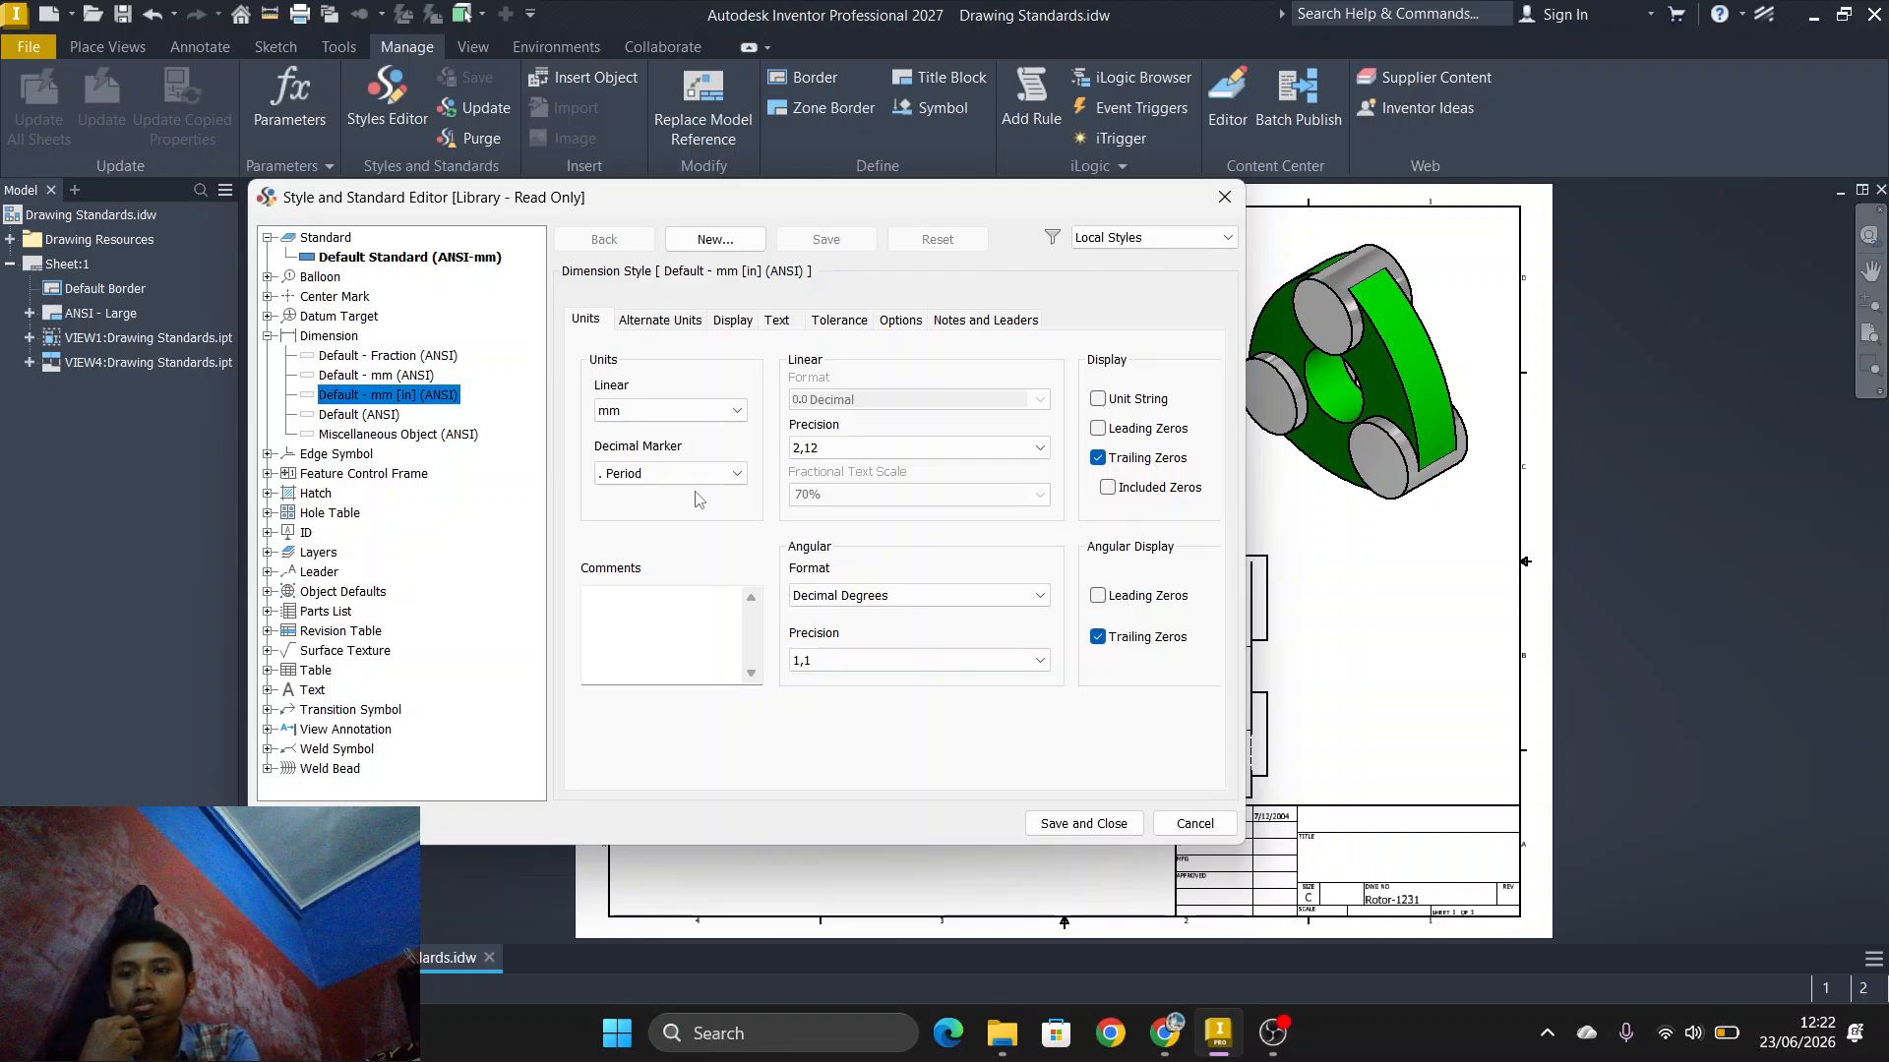
# Step: Create a new local standard named My Standard from Default Standard (ANSI-mm), based on ANSI
pyautogui.click(333, 259)
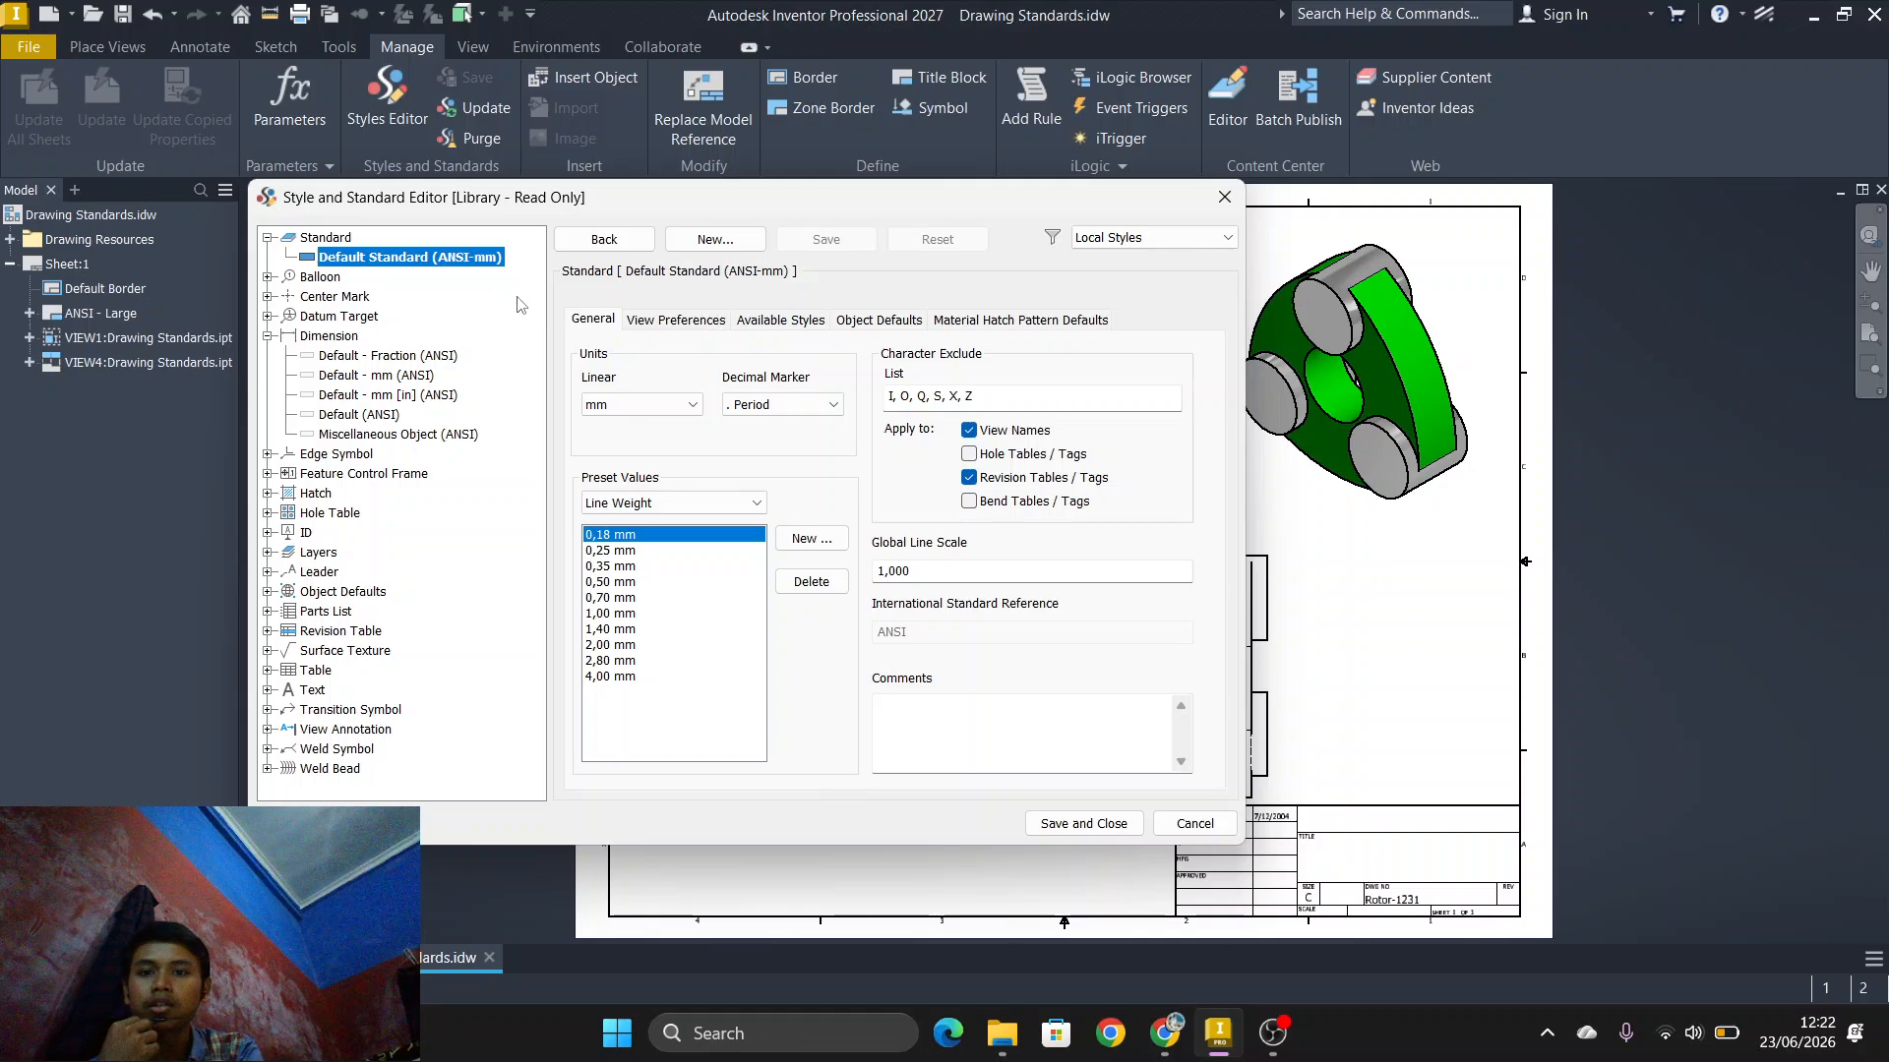
pyautogui.click(728, 251)
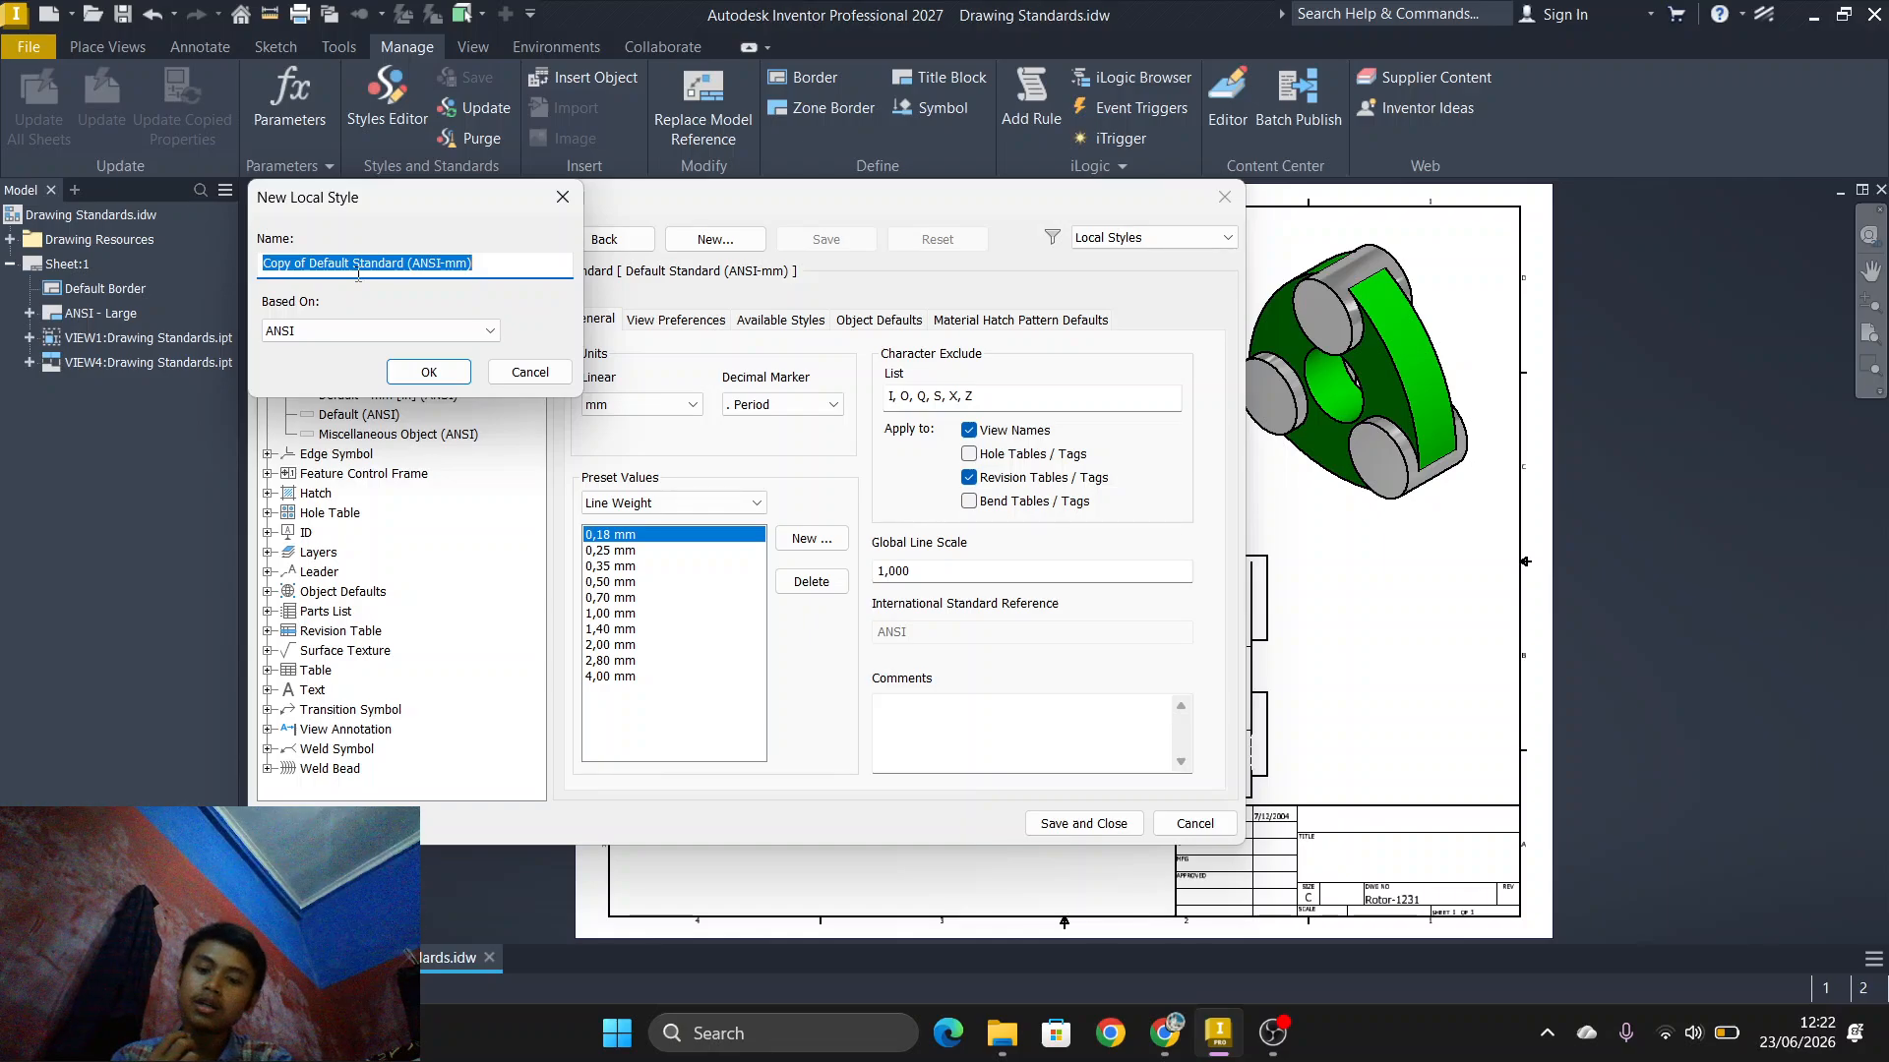
pyautogui.write('M')
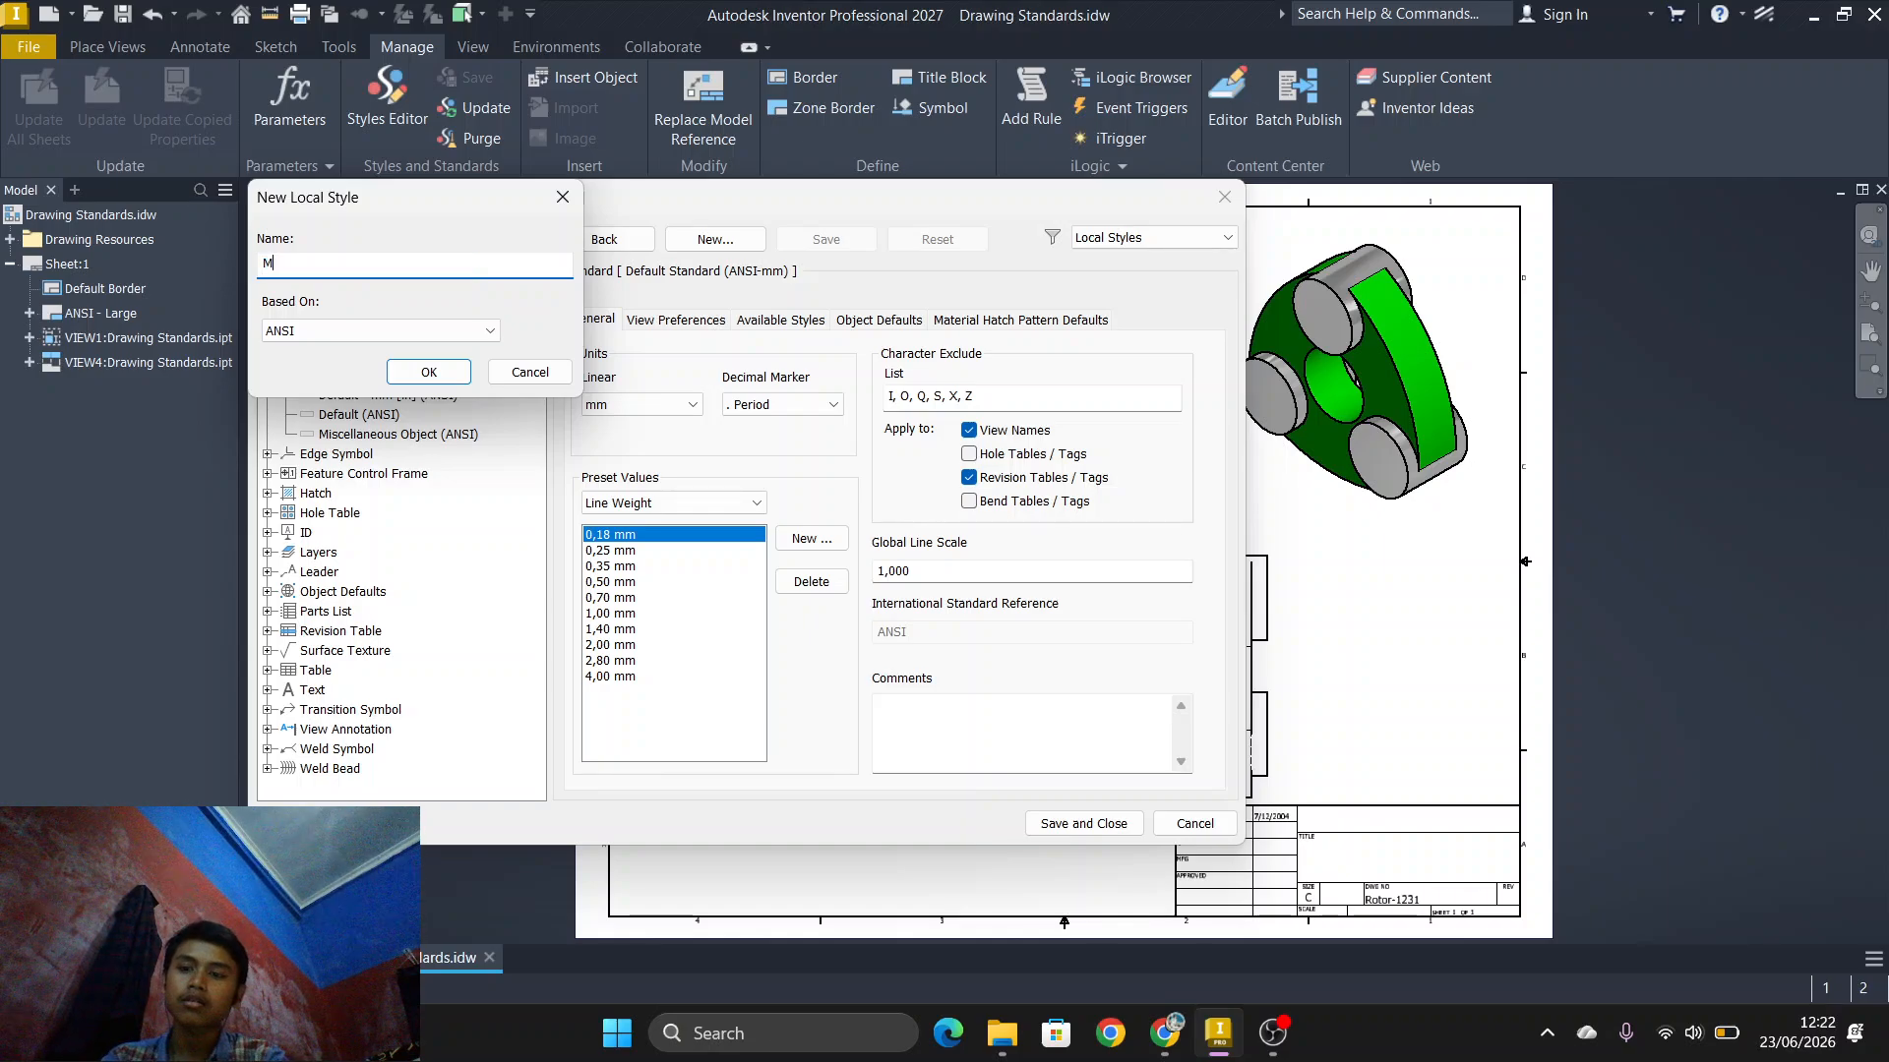
pyautogui.write('y Stand')
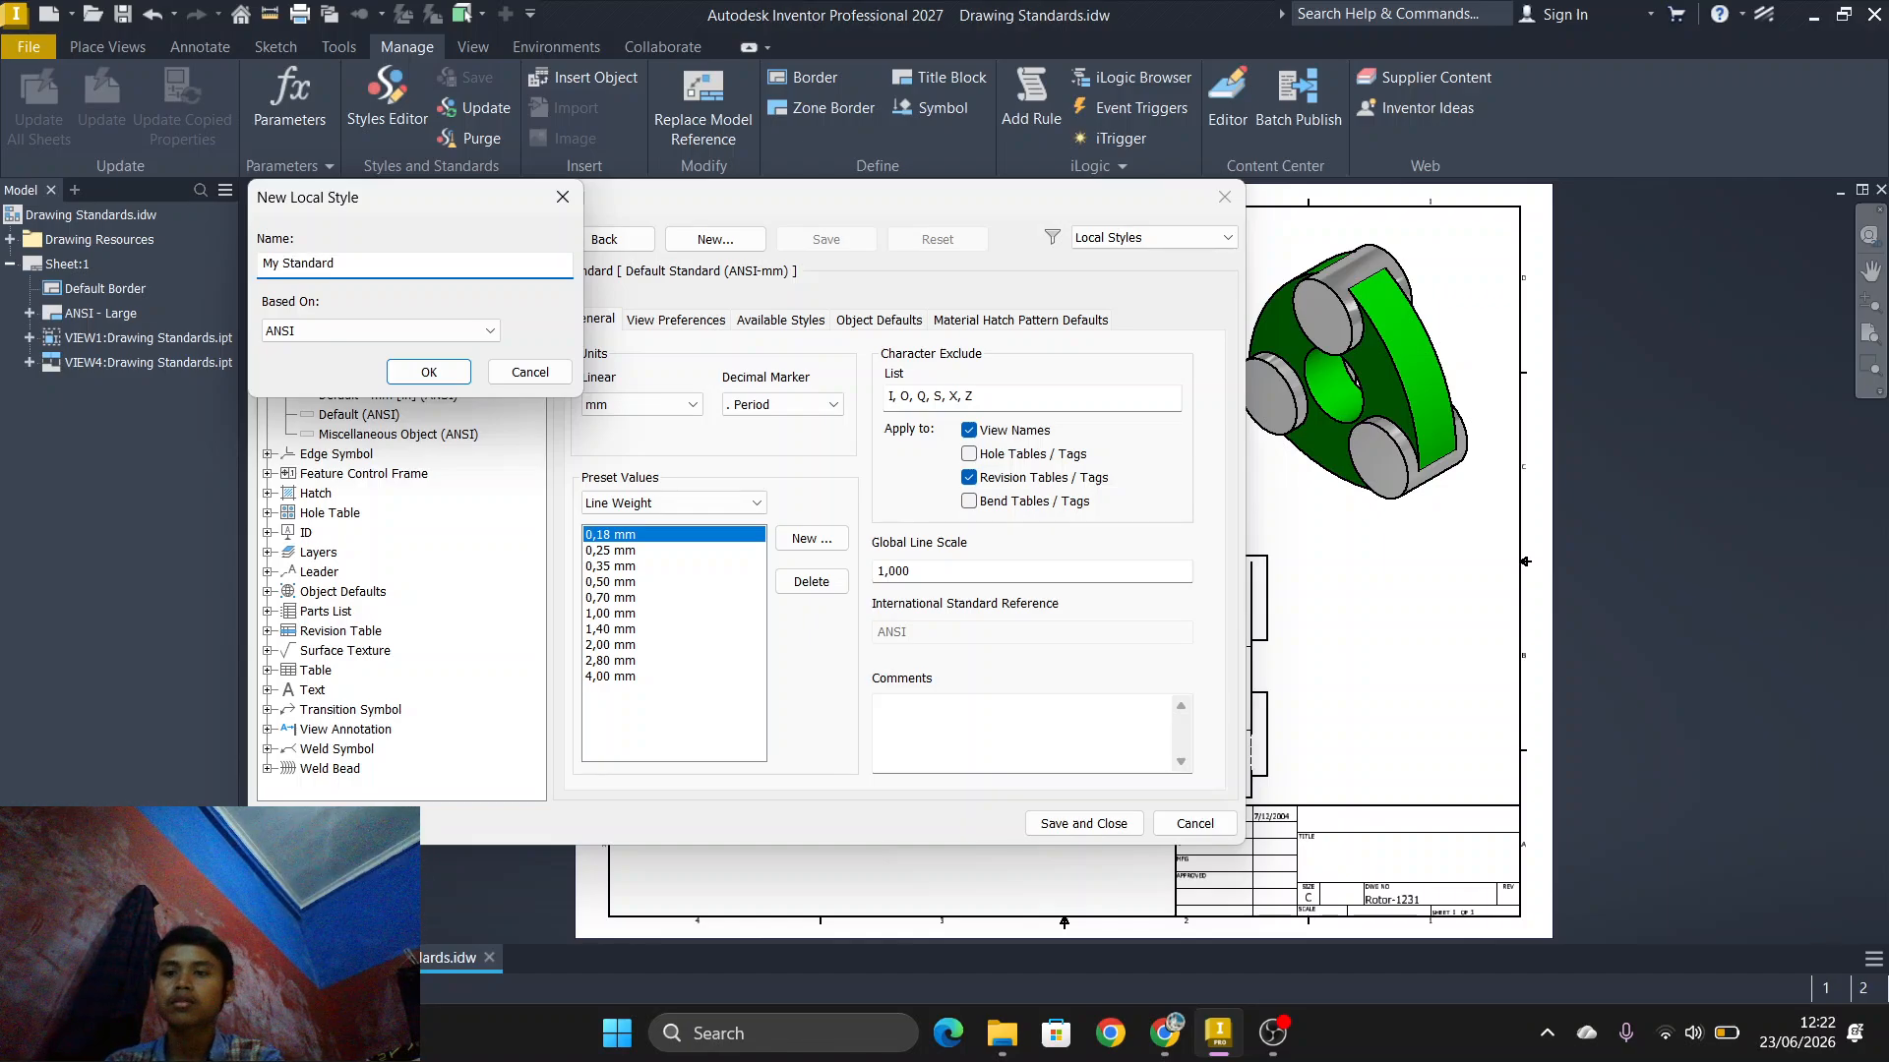
pyautogui.write('ard')
pyautogui.press('Return')
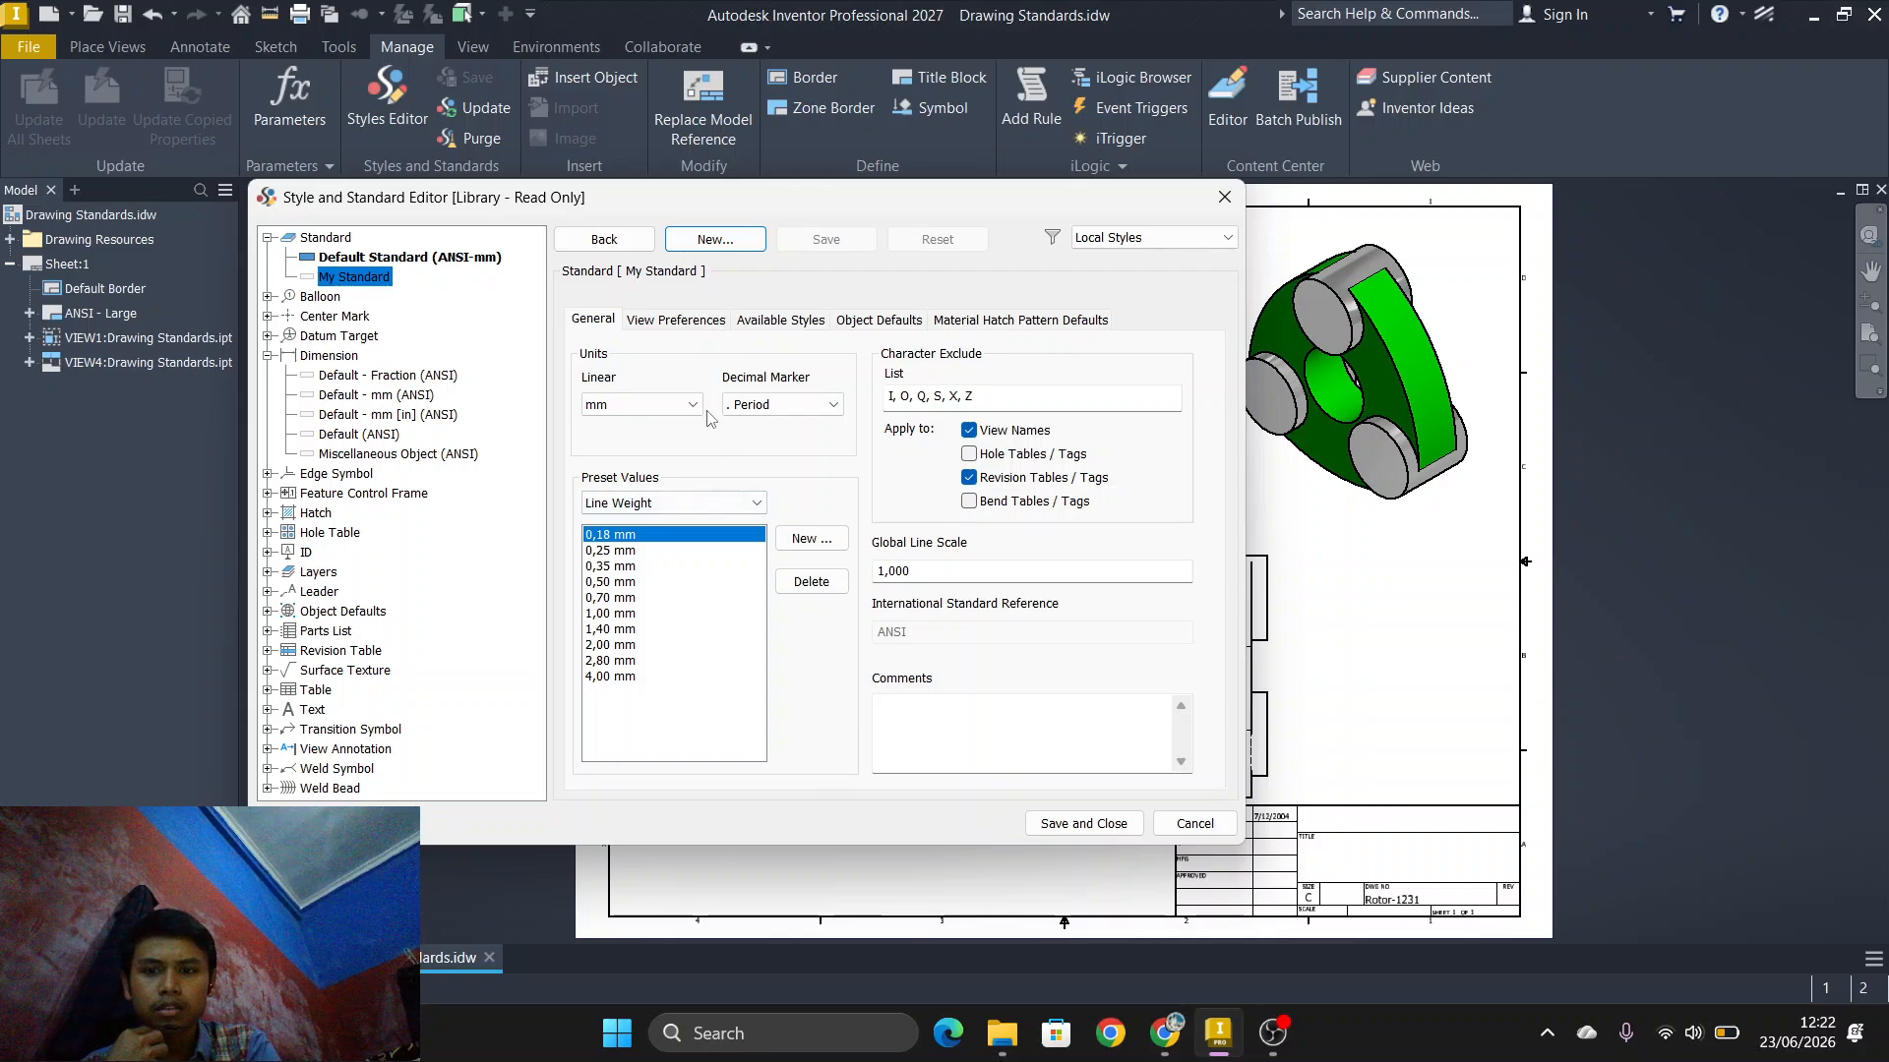
# Step: Exclude the Default - Fraction (ANSI) dimension style from My Standard's available styles and save the edits
pyautogui.click(765, 325)
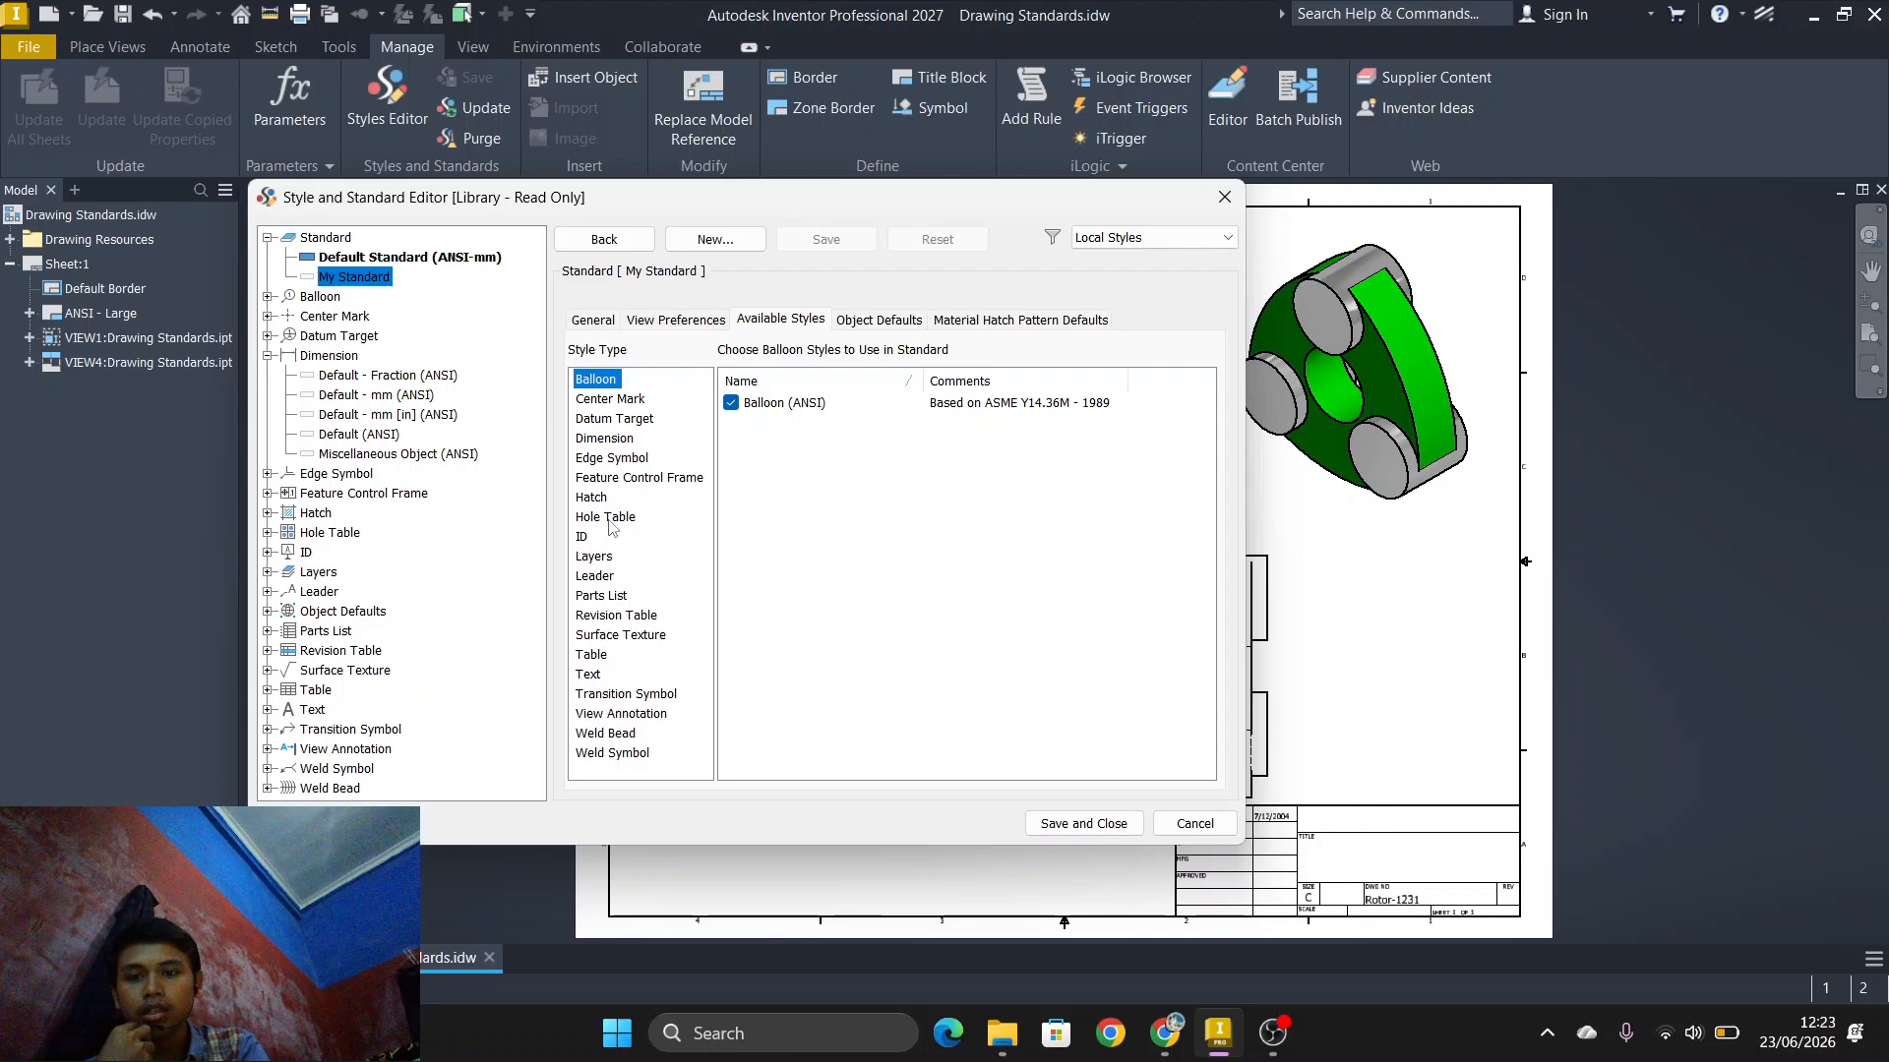
pyautogui.click(605, 444)
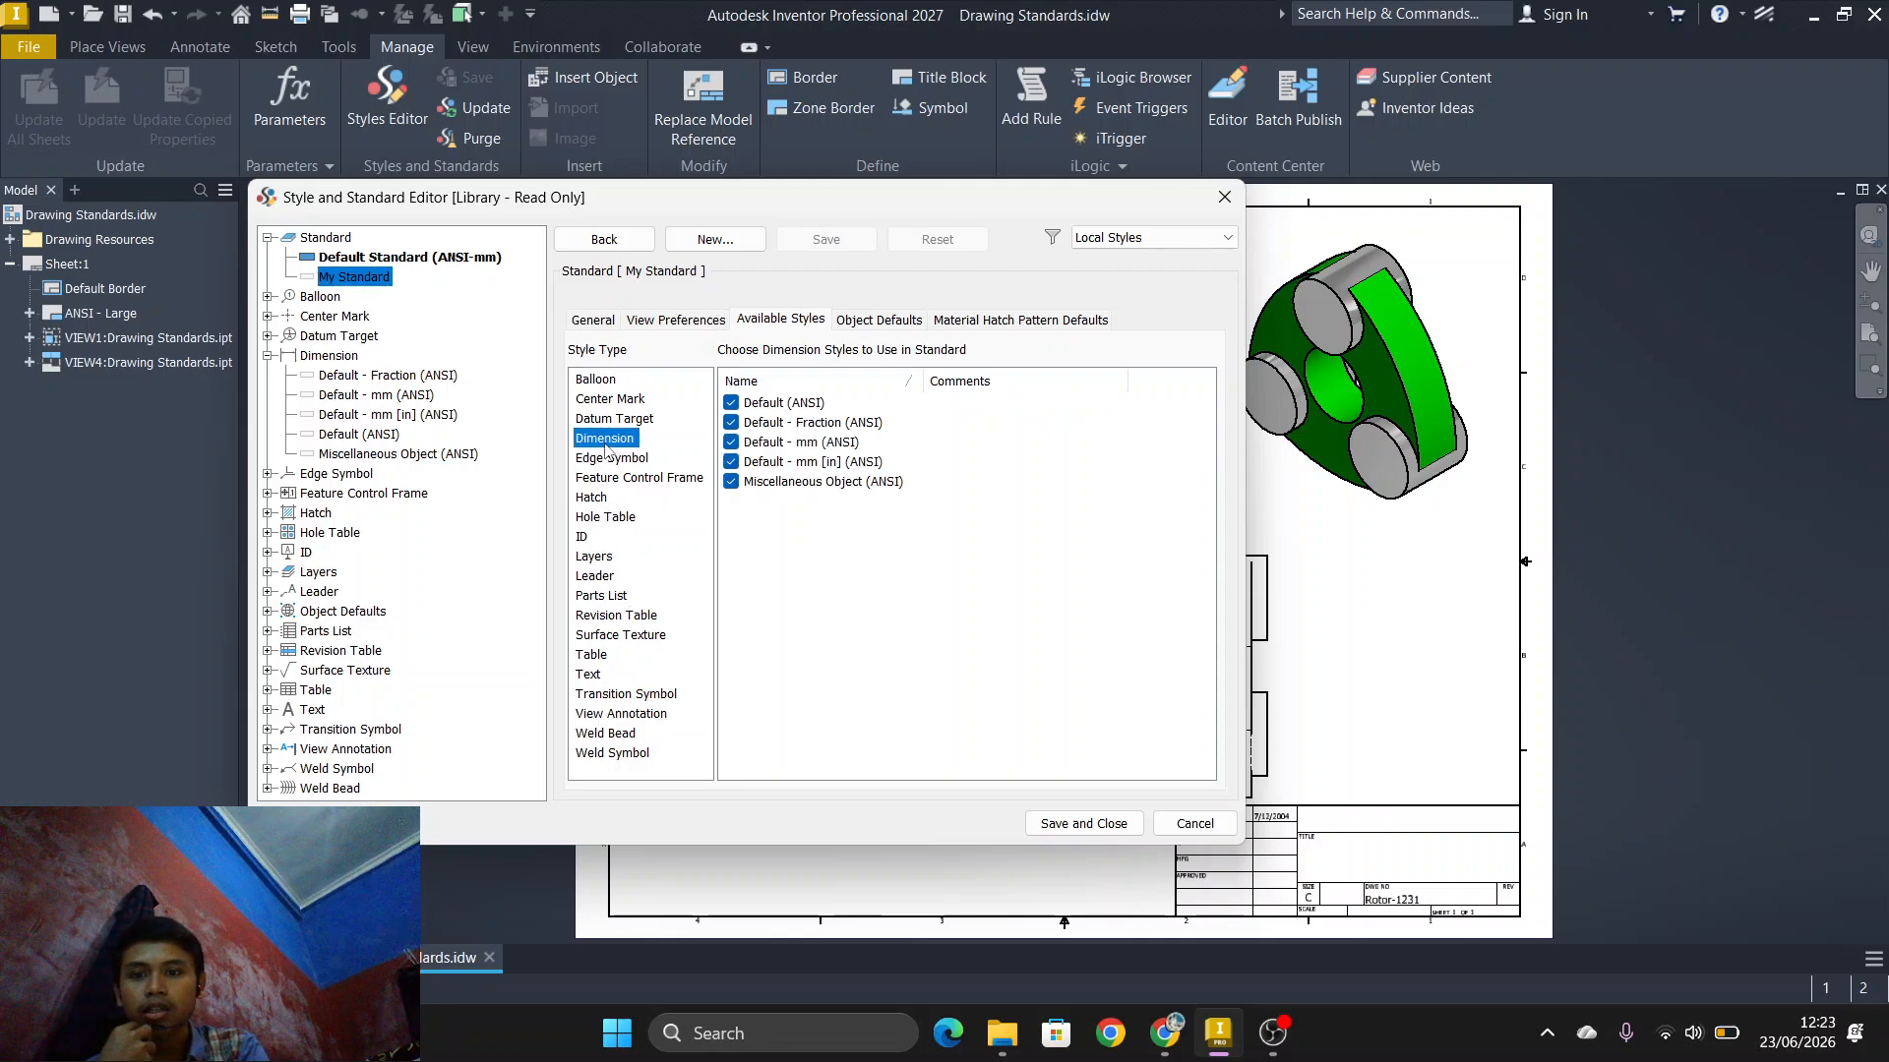
pyautogui.click(732, 424)
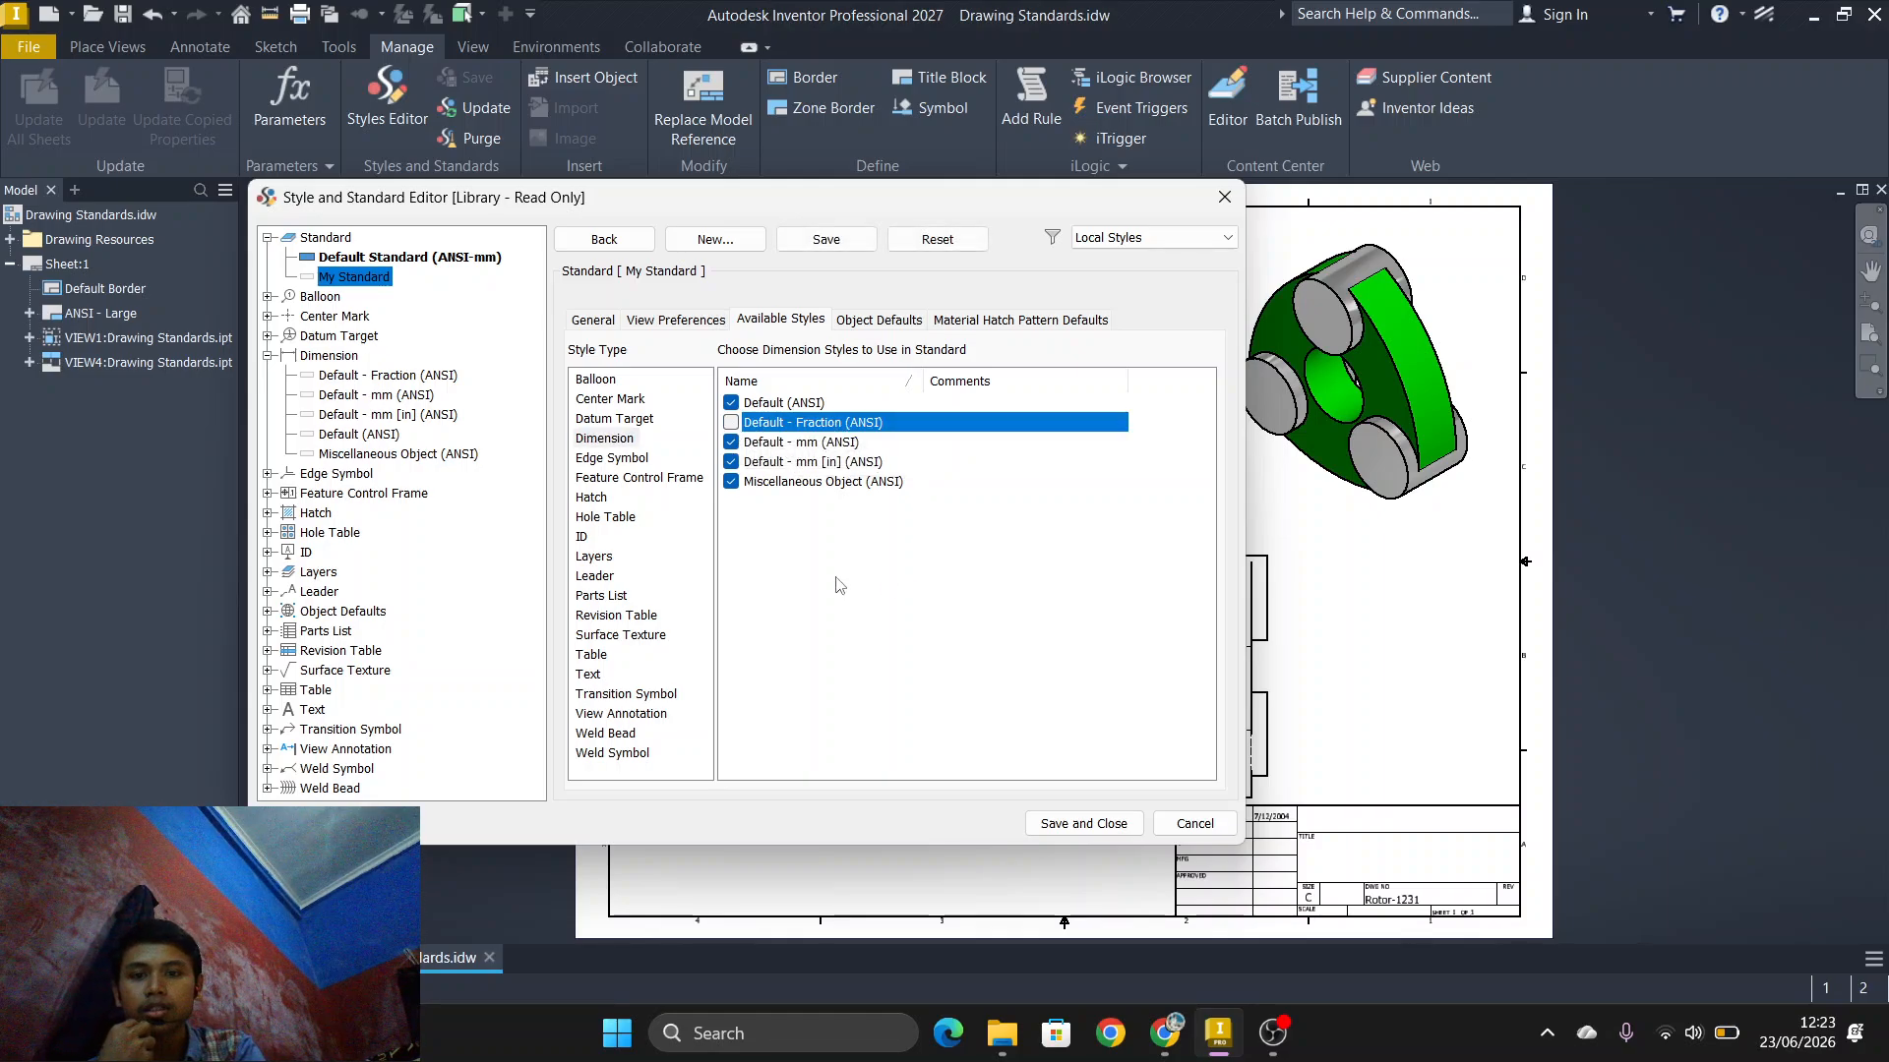
pyautogui.click(780, 531)
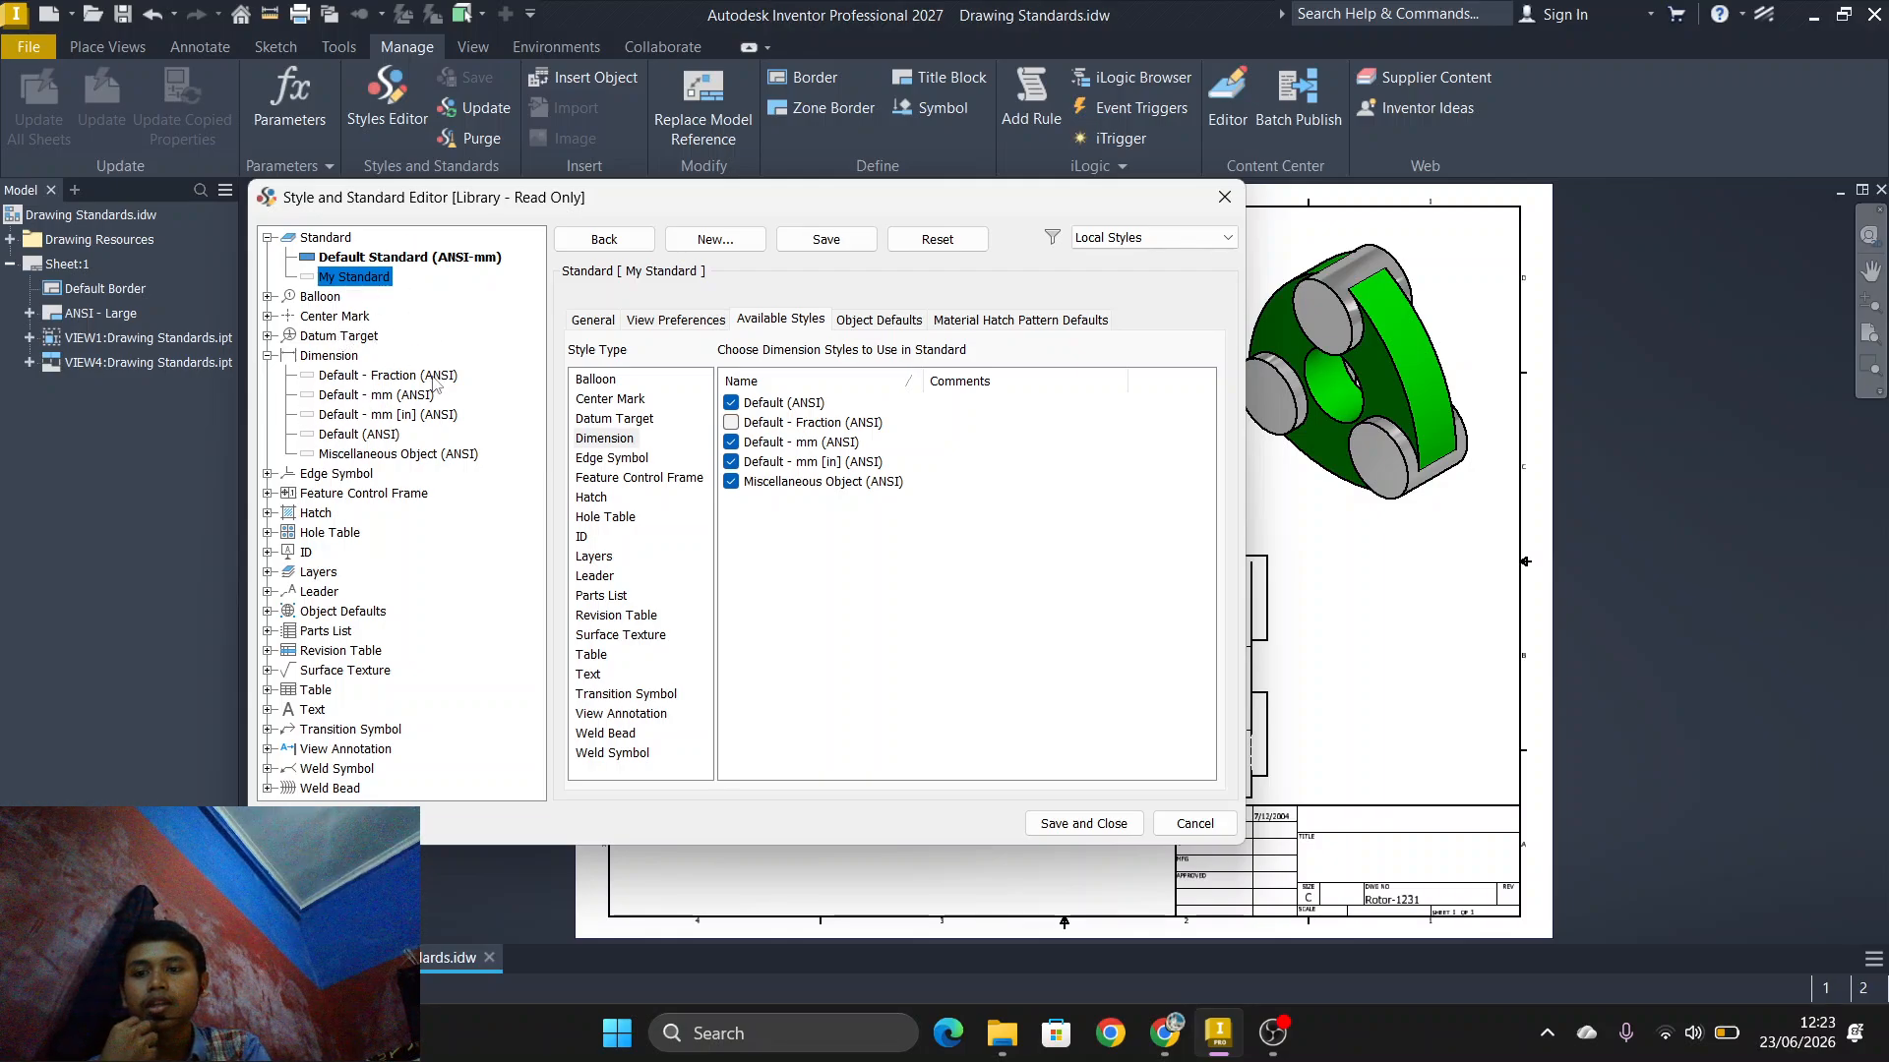
pyautogui.click(268, 356)
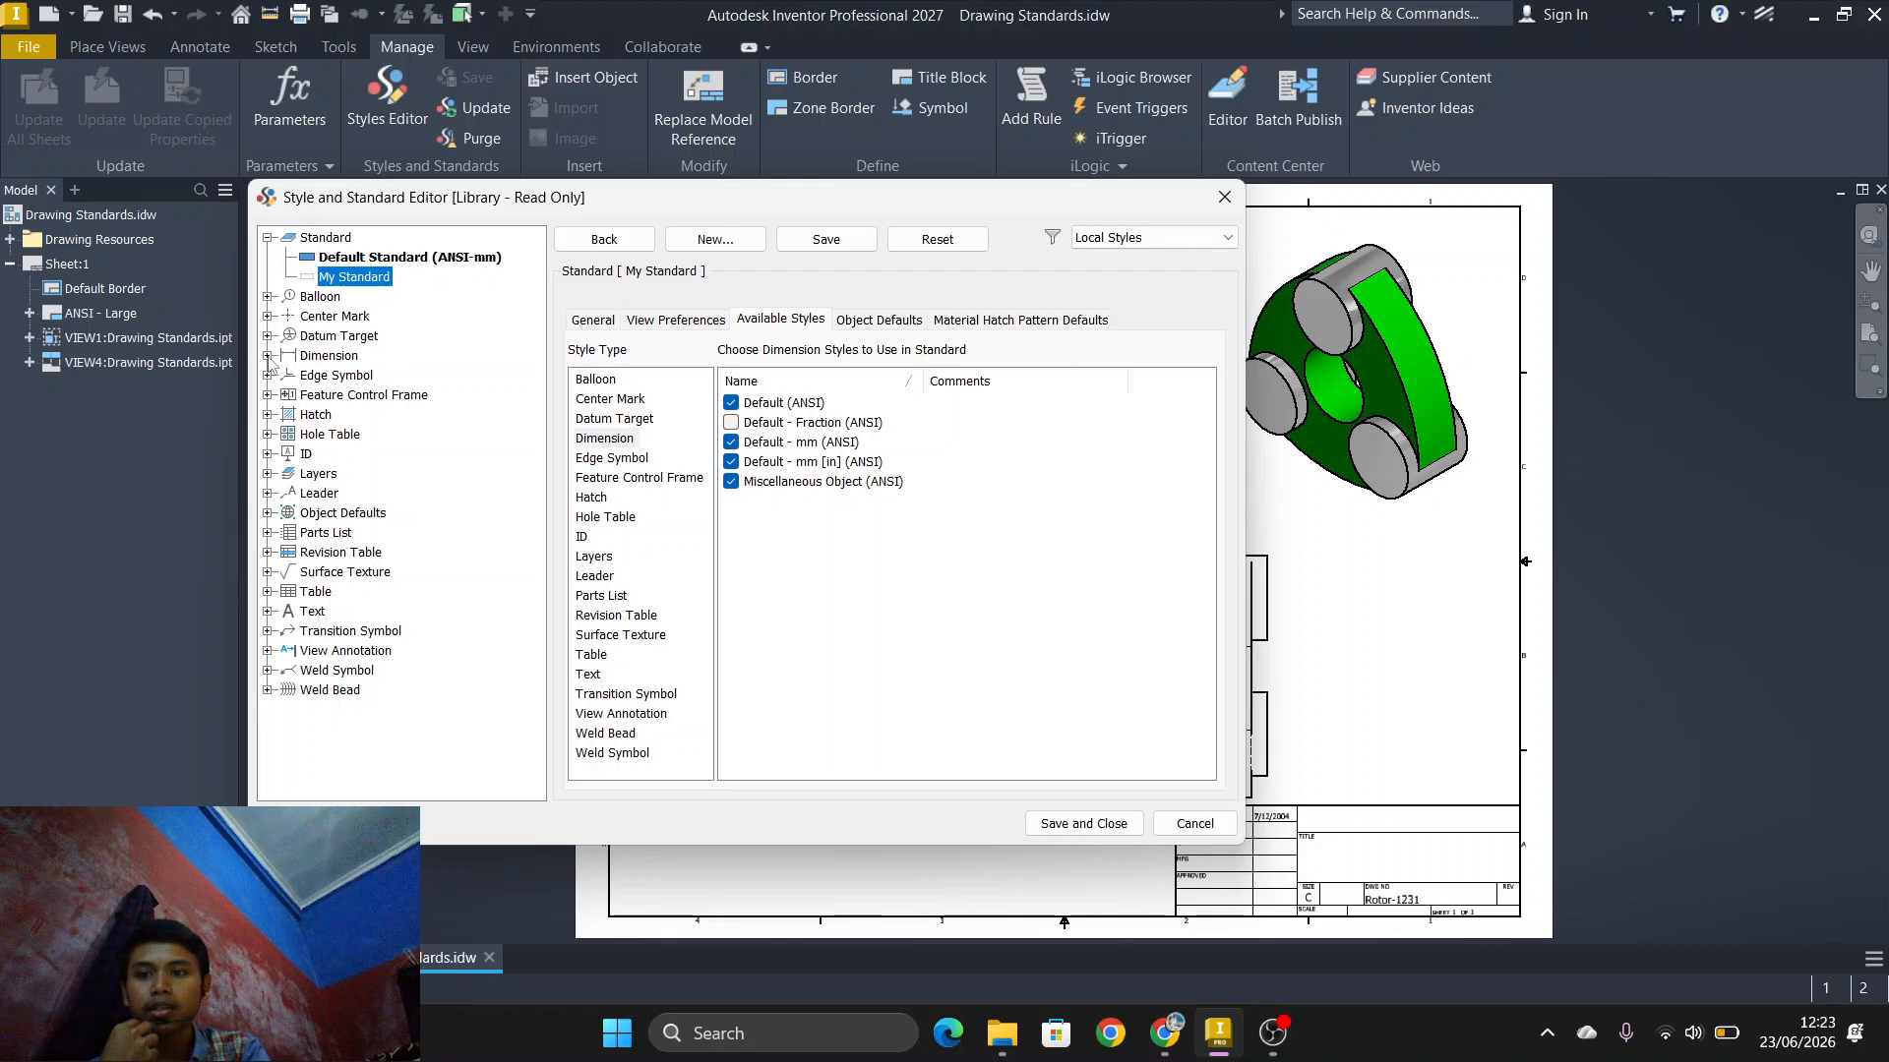
pyautogui.click(268, 356)
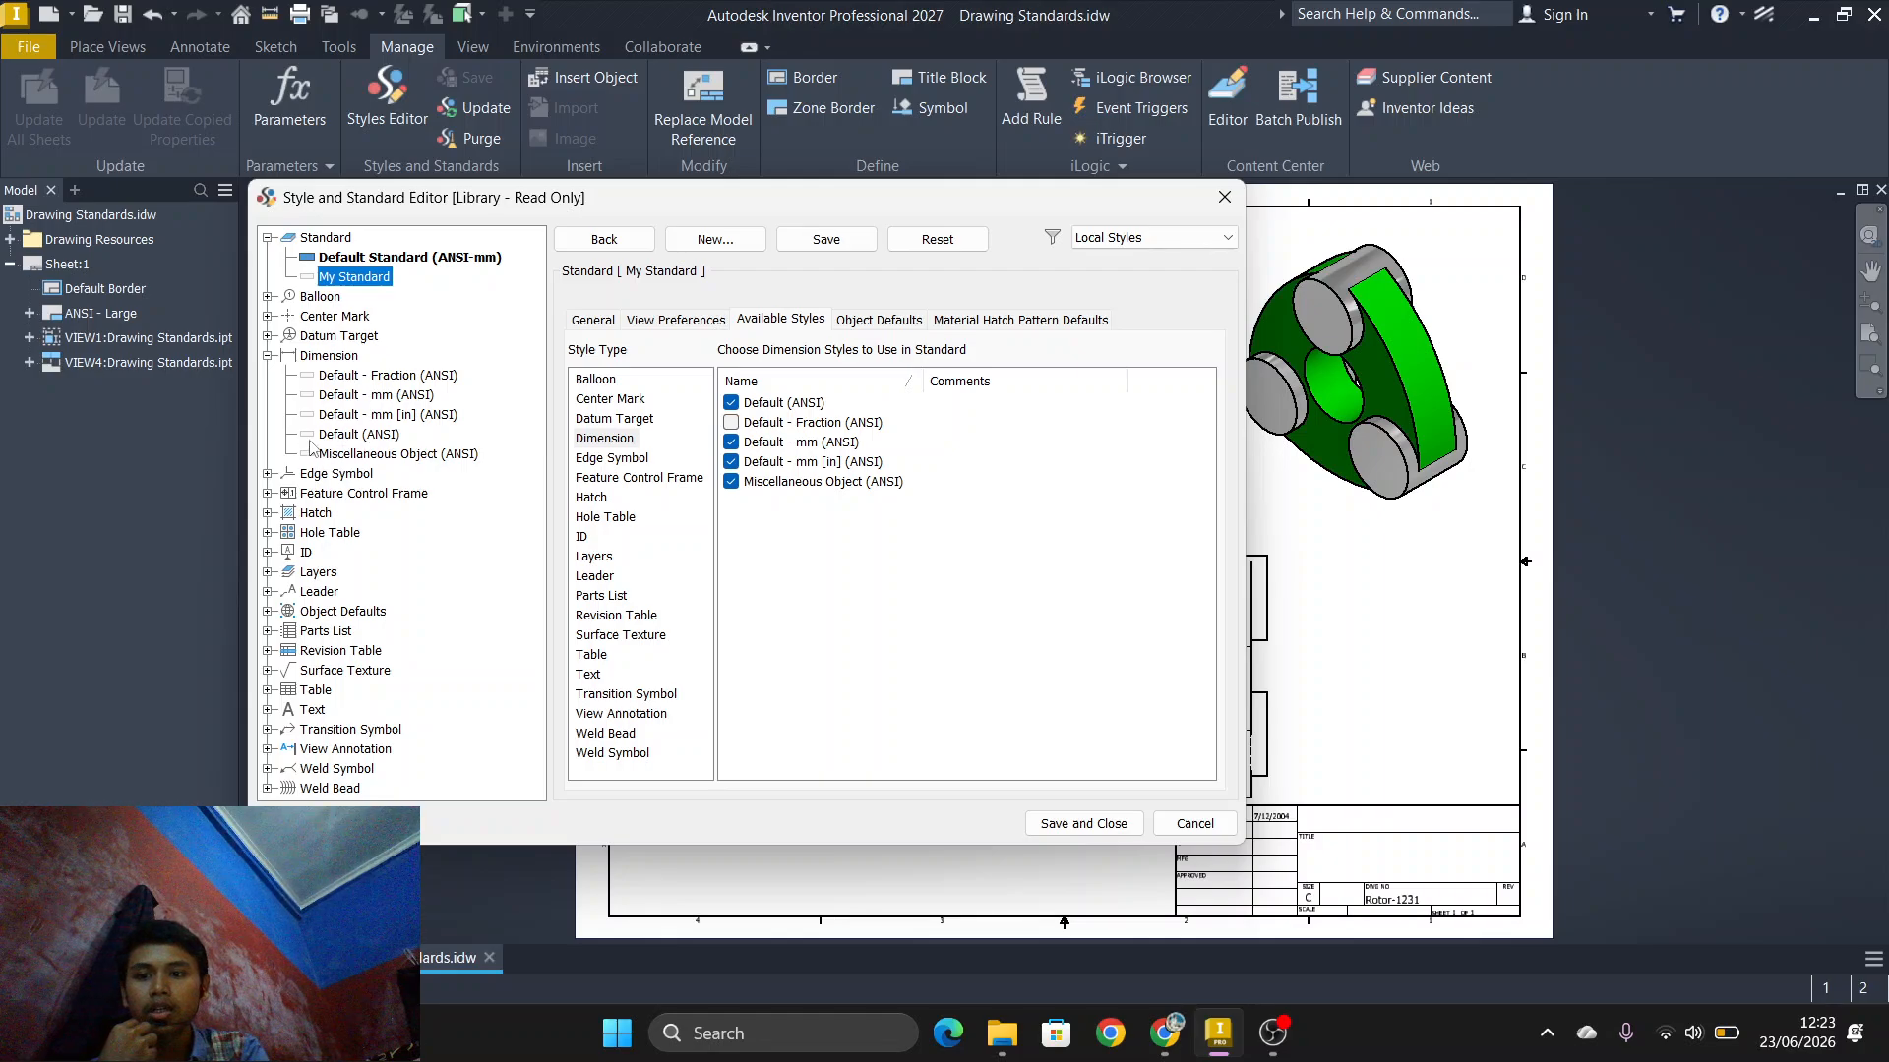
pyautogui.click(367, 443)
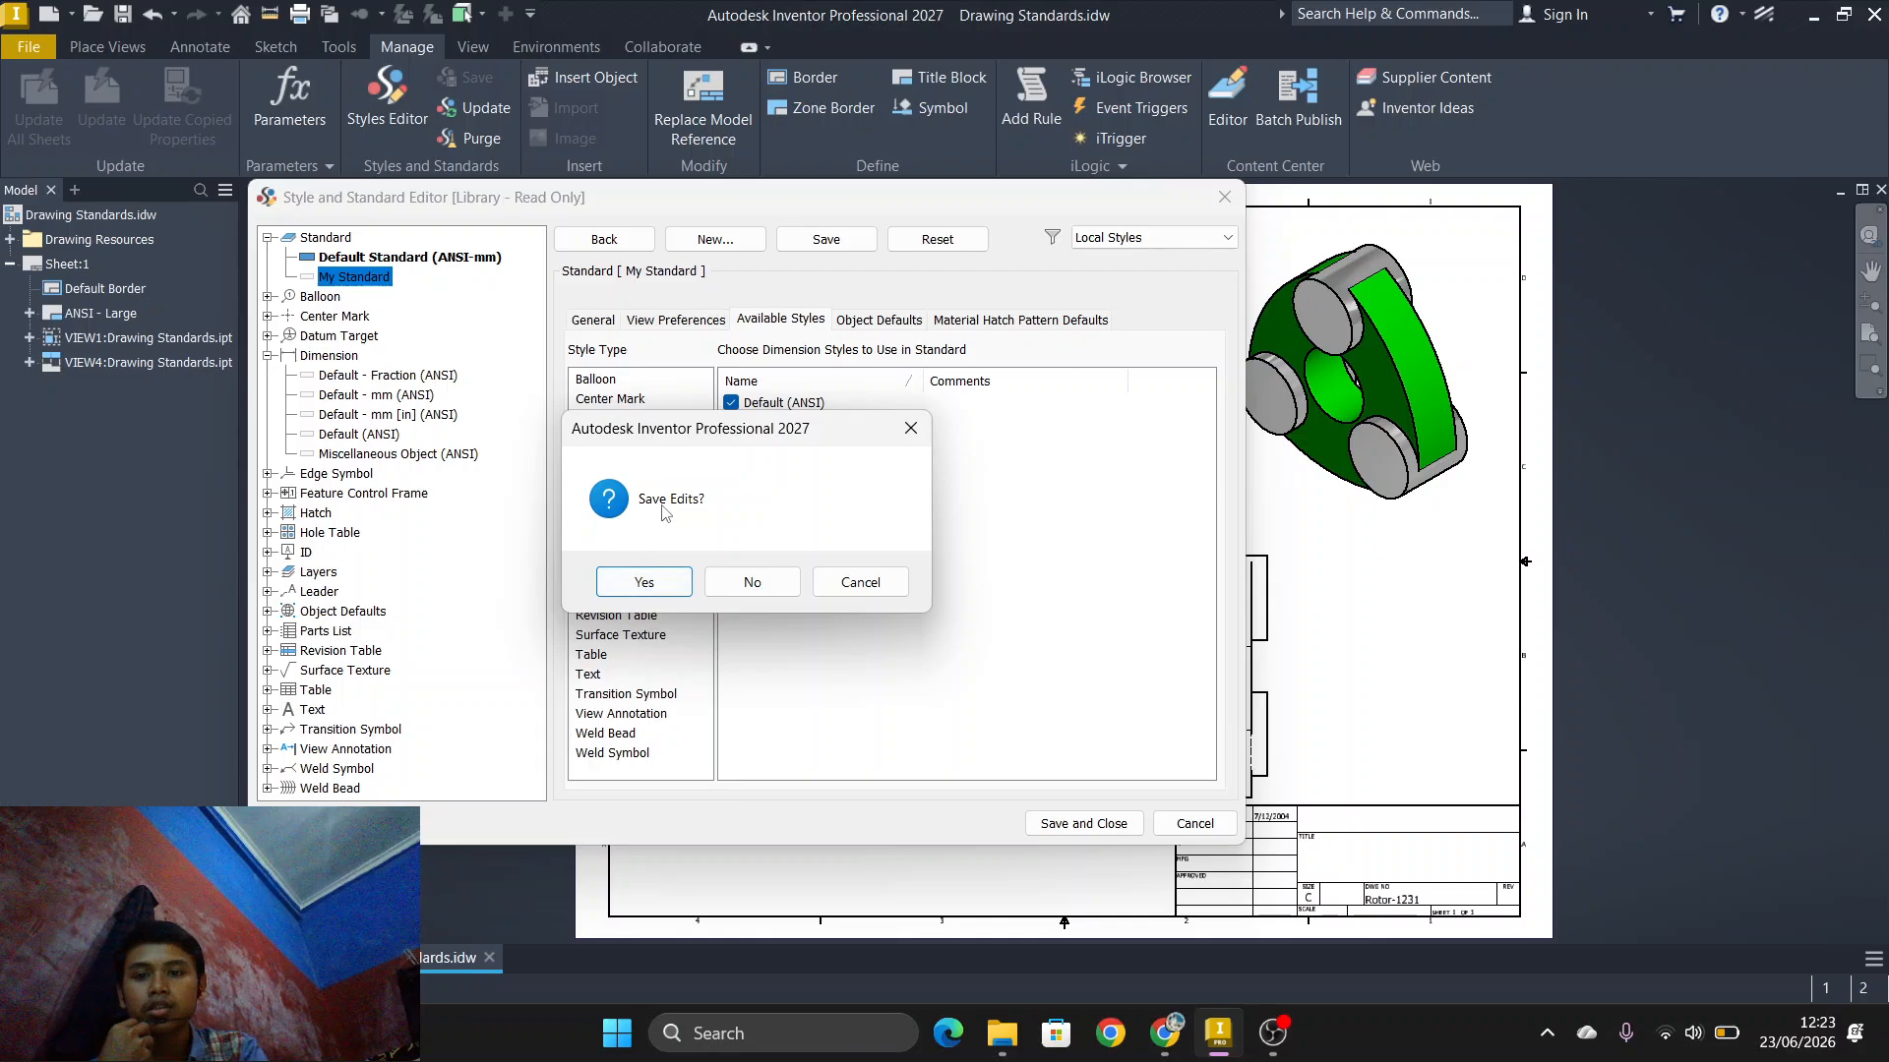
pyautogui.click(641, 583)
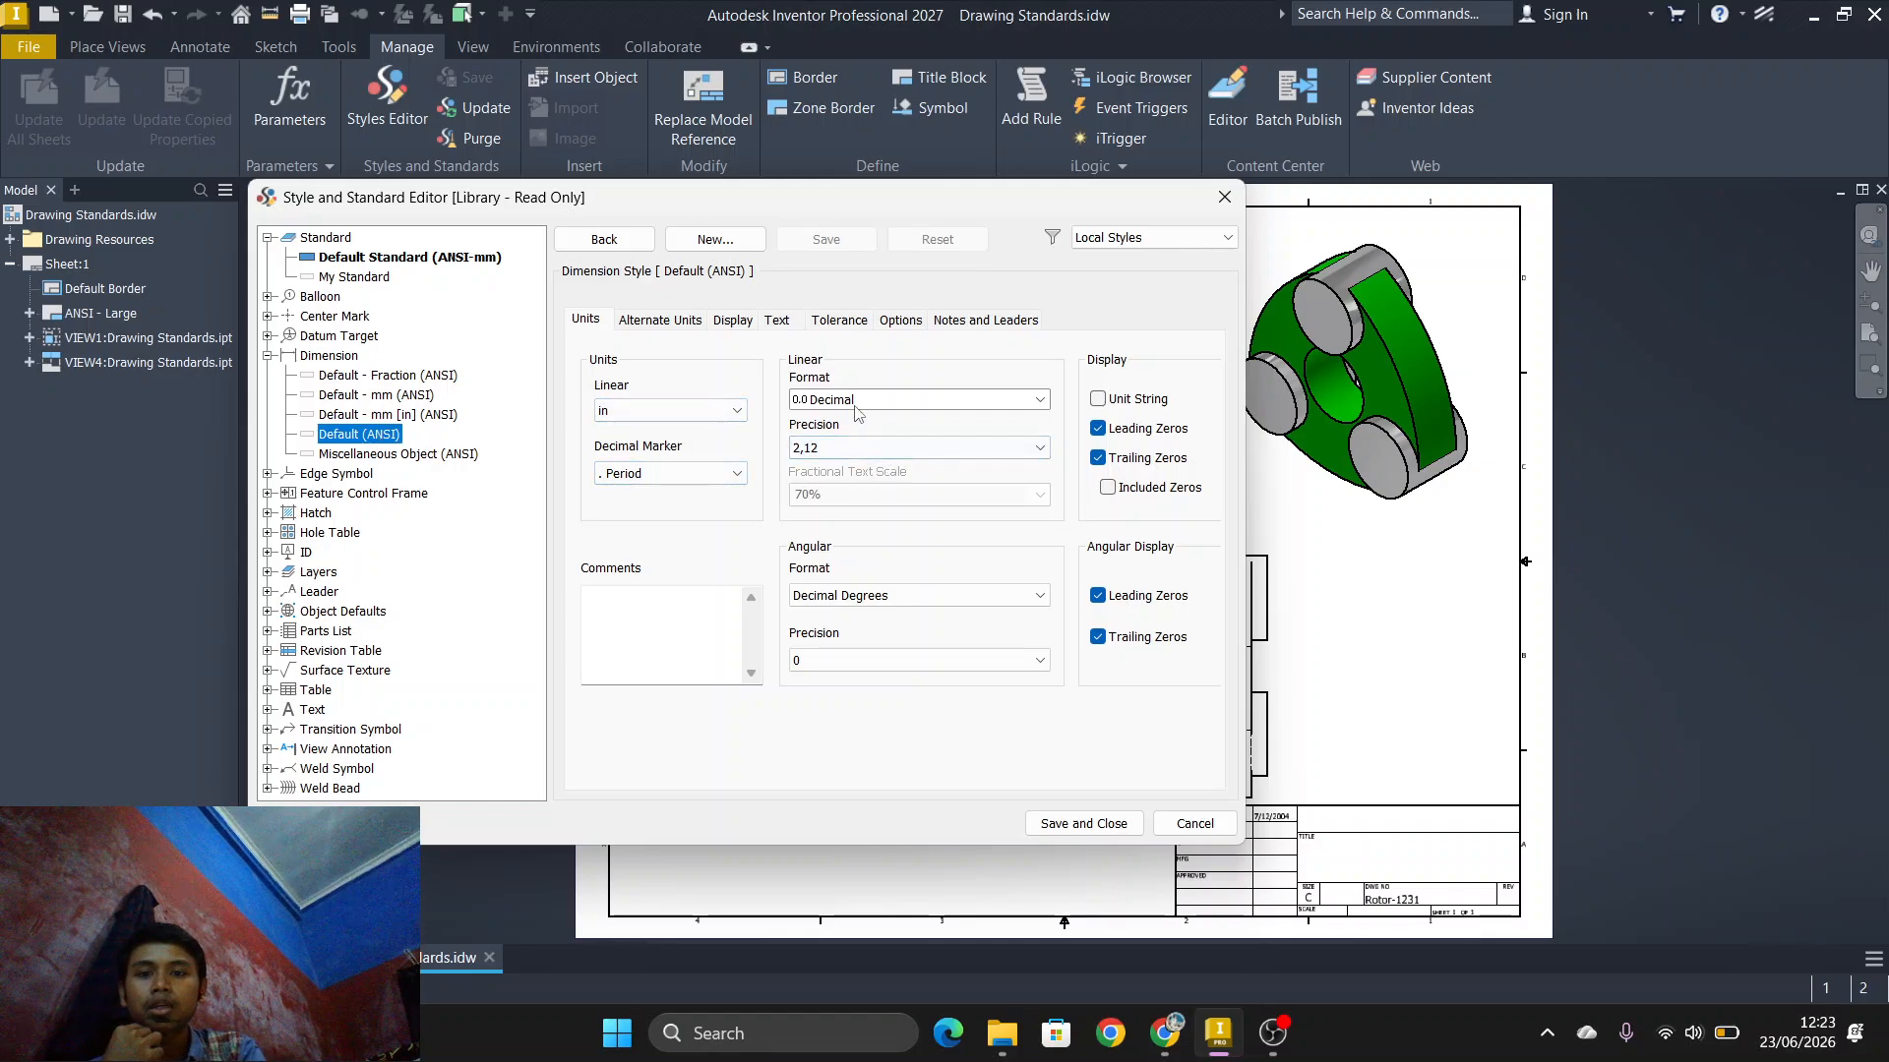
# Step: Set the linear precision of the Default (ANSI) dimension style to 3,123 and save the style
pyautogui.click(869, 449)
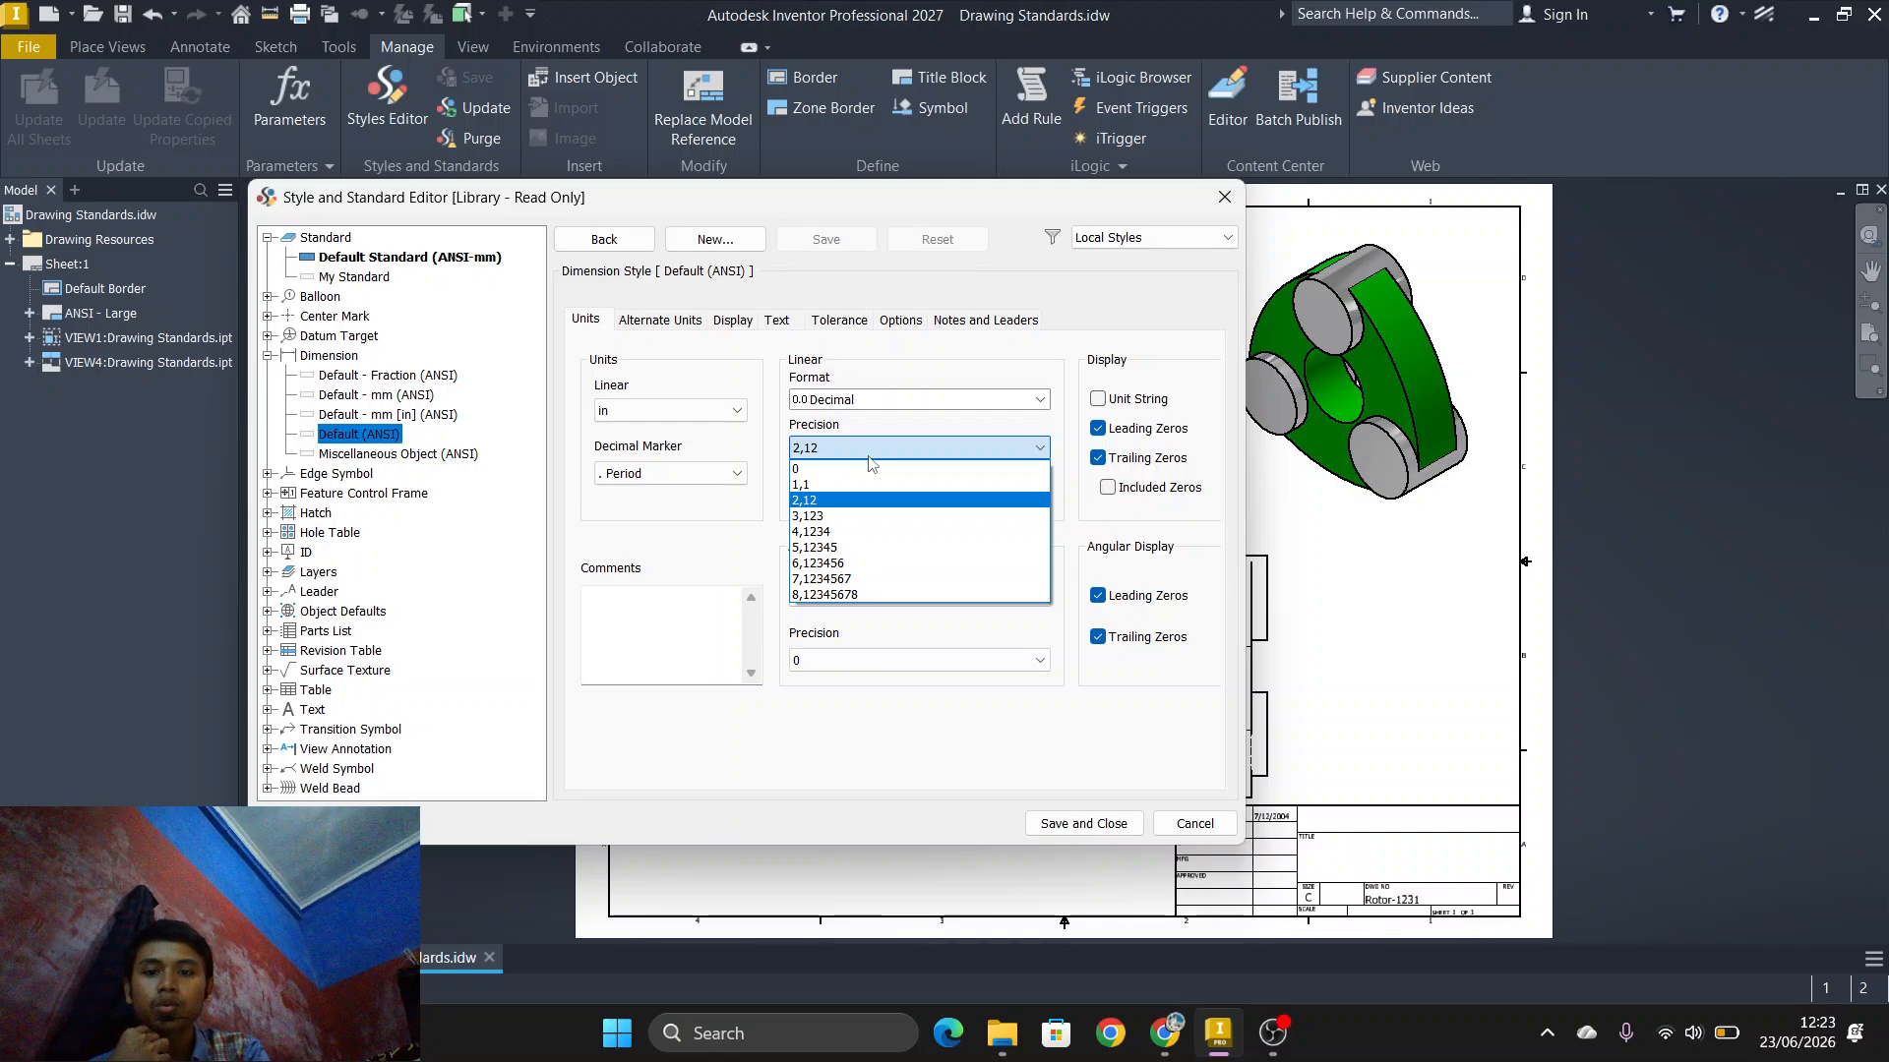
pyautogui.click(831, 517)
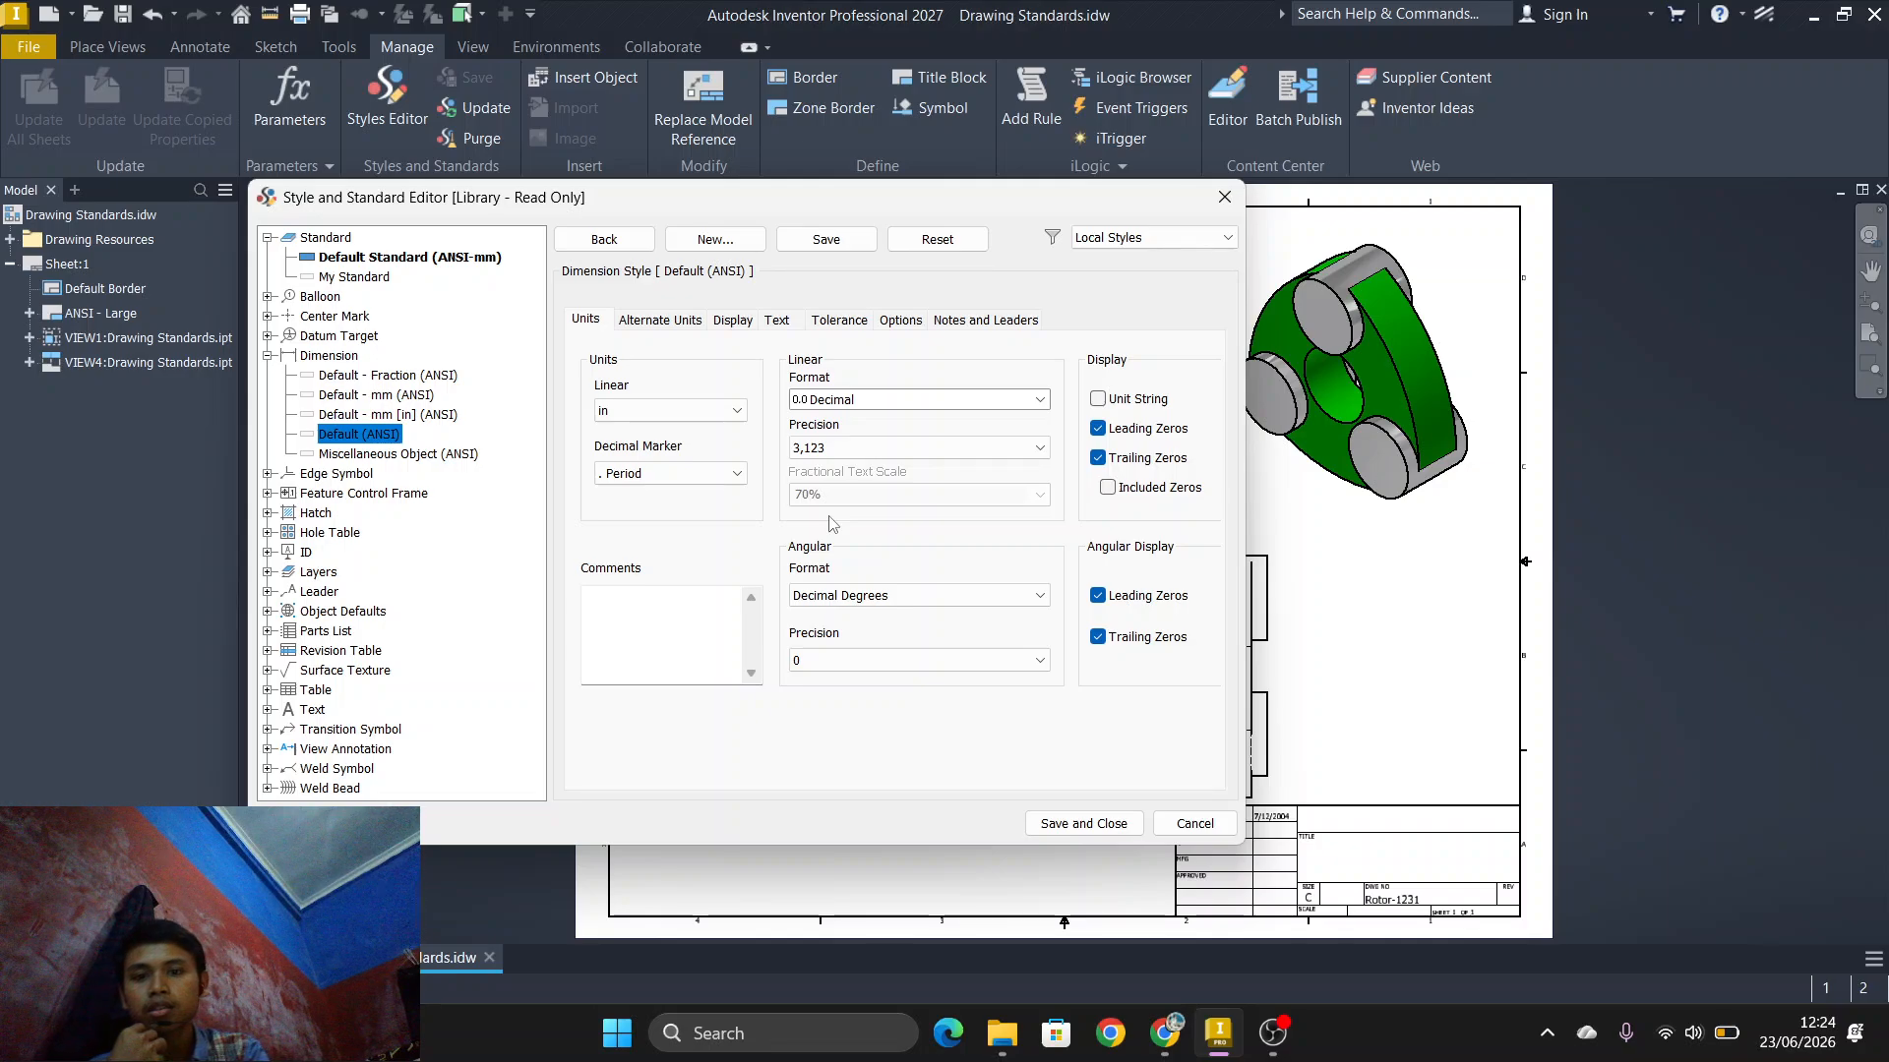
pyautogui.click(855, 245)
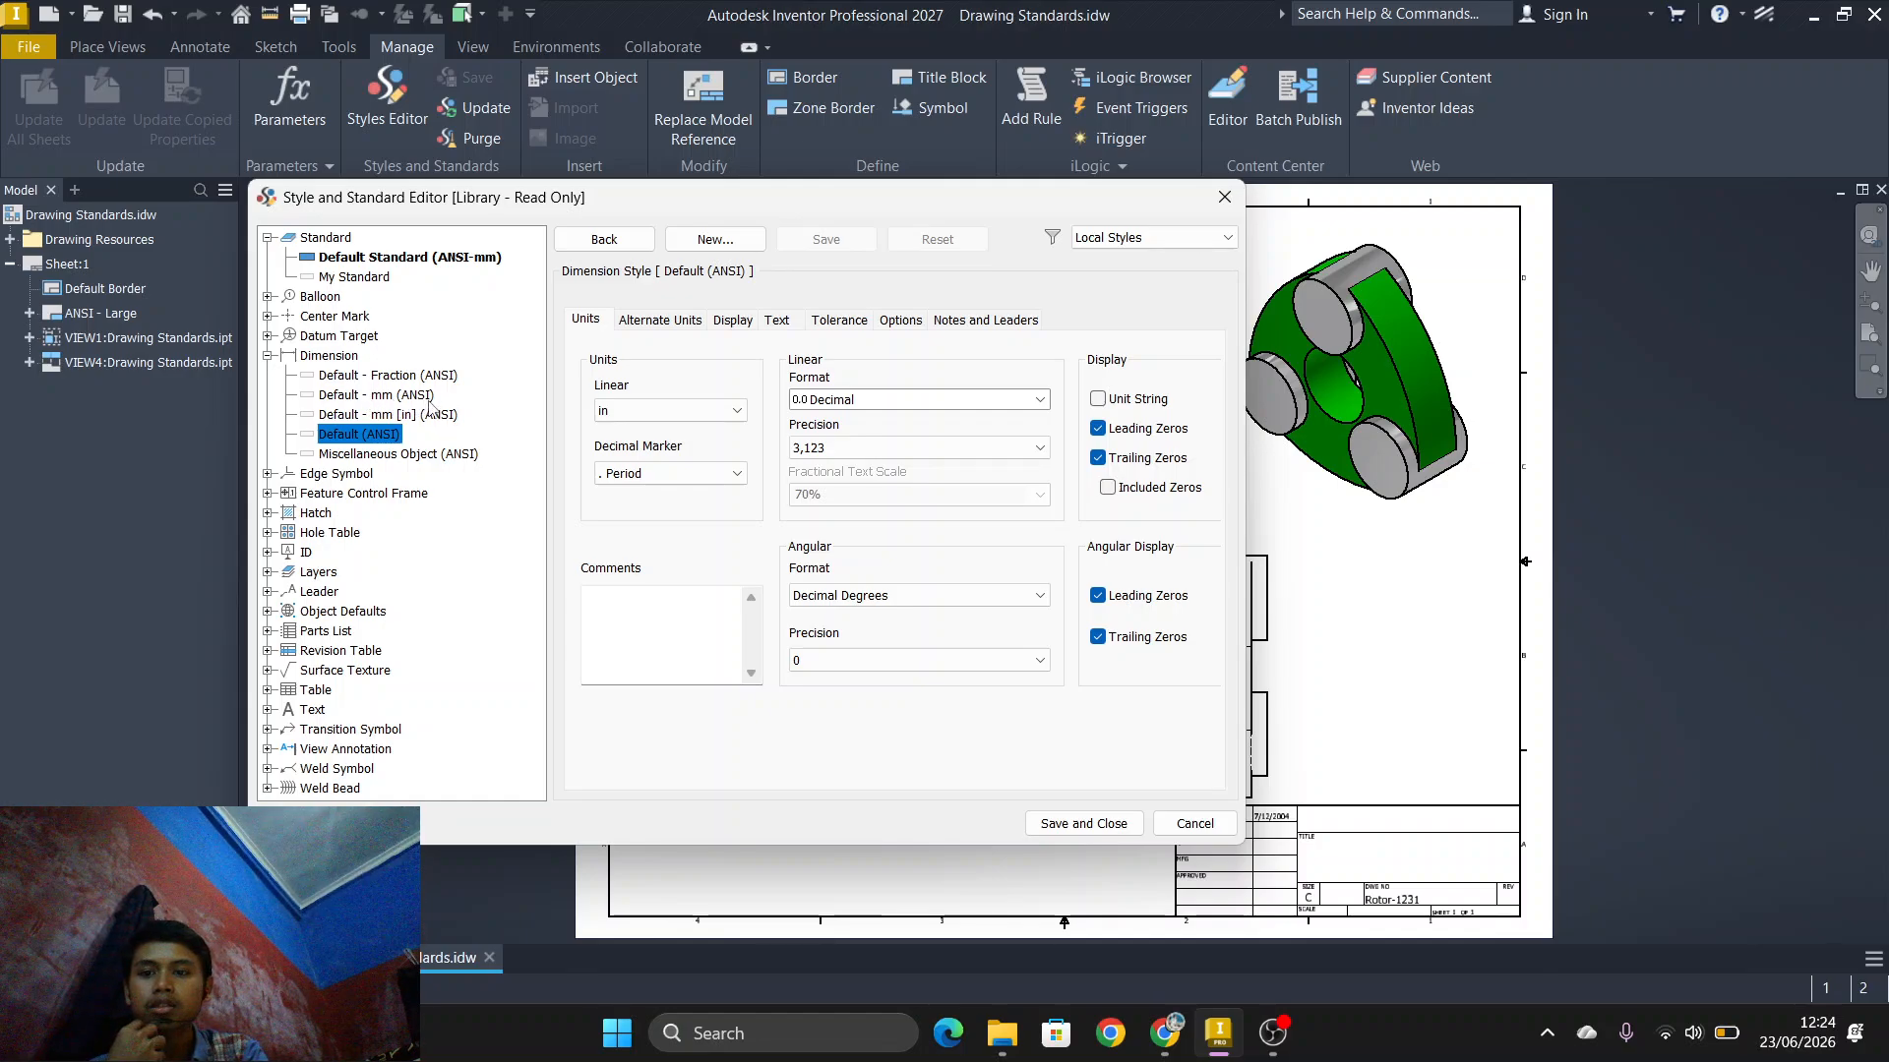
# Step: Set the linear precision of the Default - mm (ANSI) dimension style to 3,123 and save the edits
pyautogui.click(356, 397)
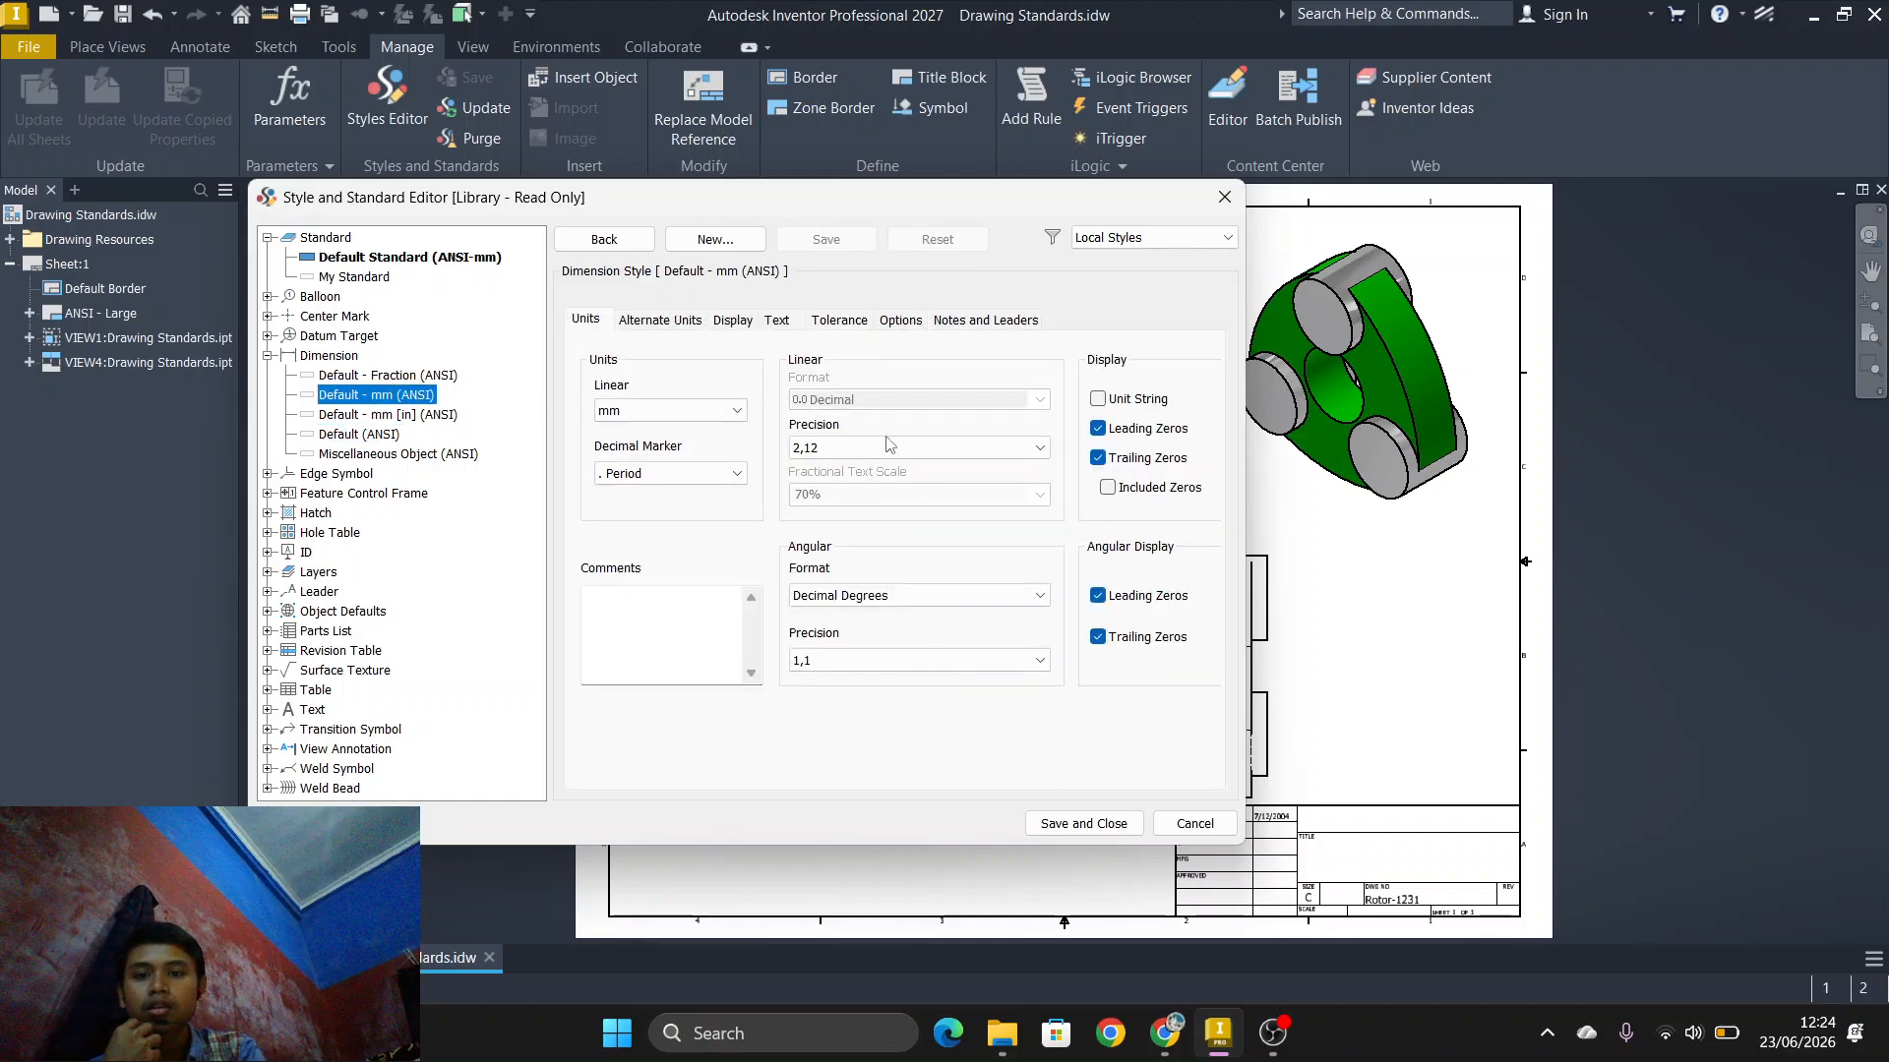
pyautogui.click(859, 451)
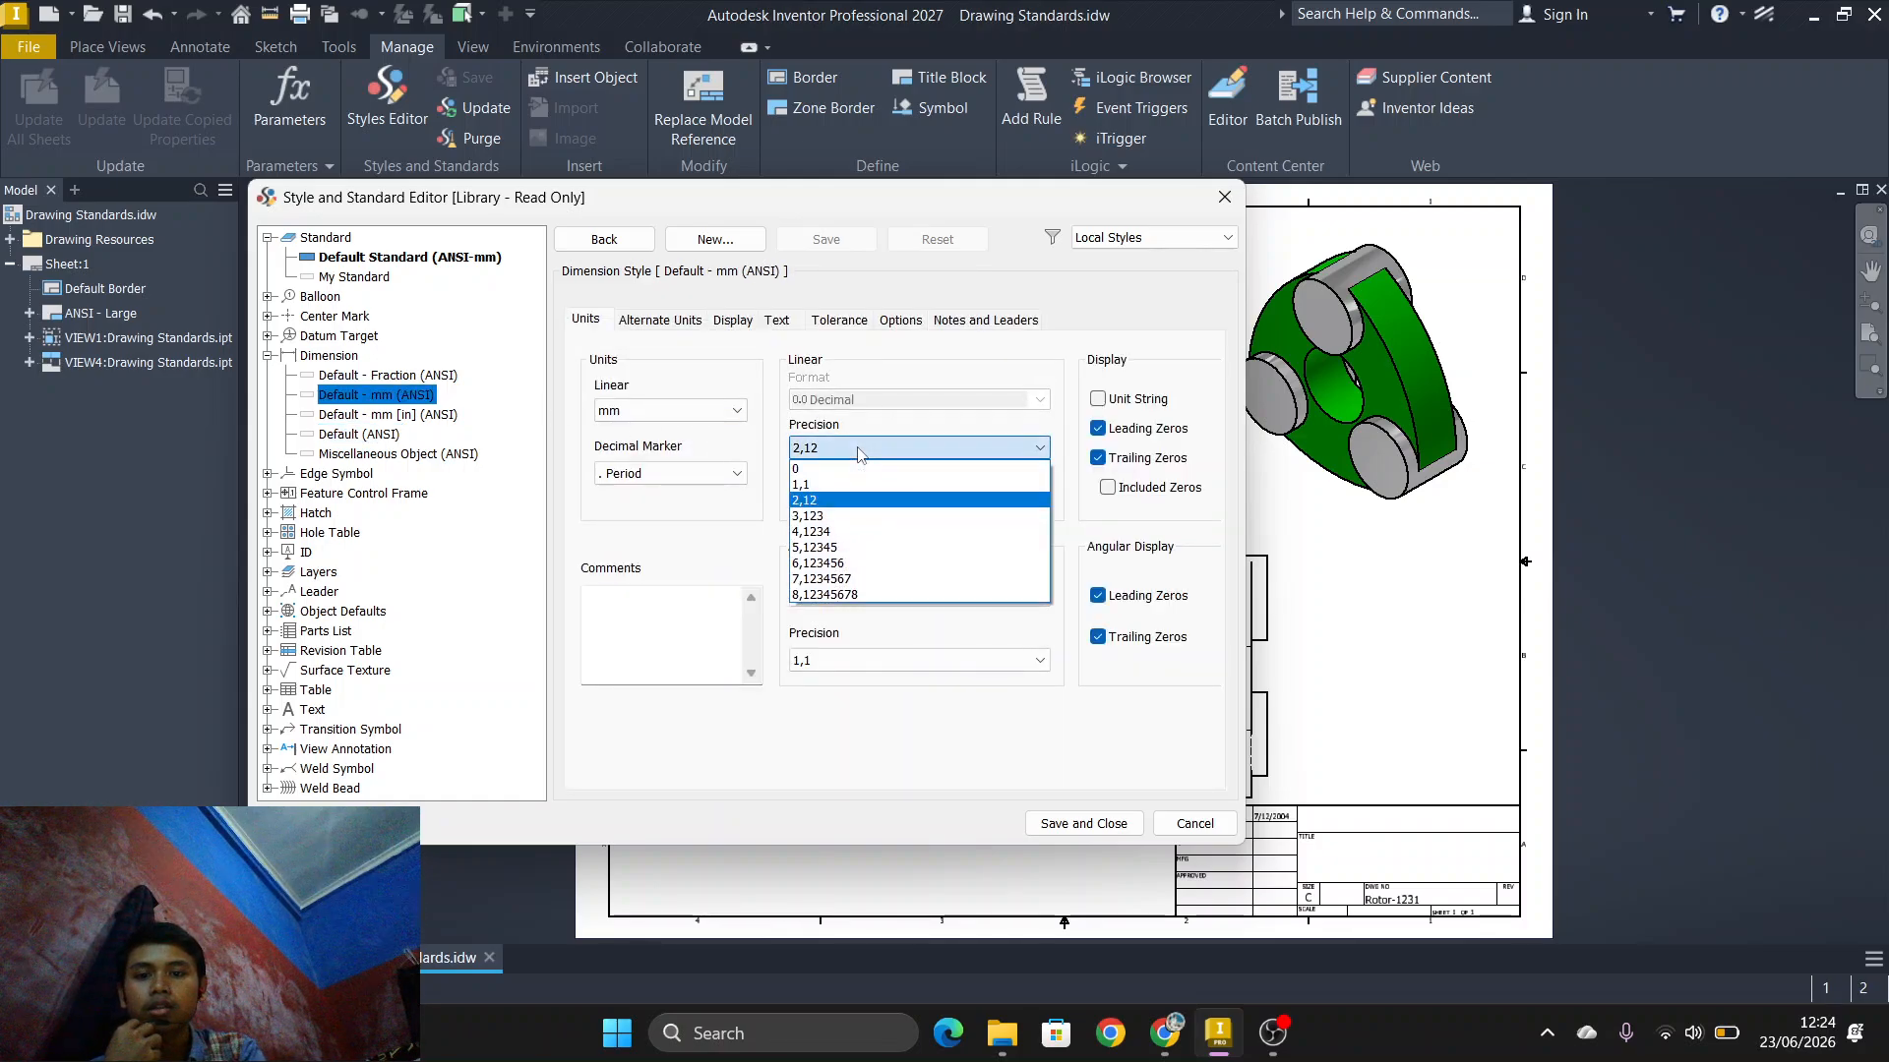
pyautogui.click(831, 517)
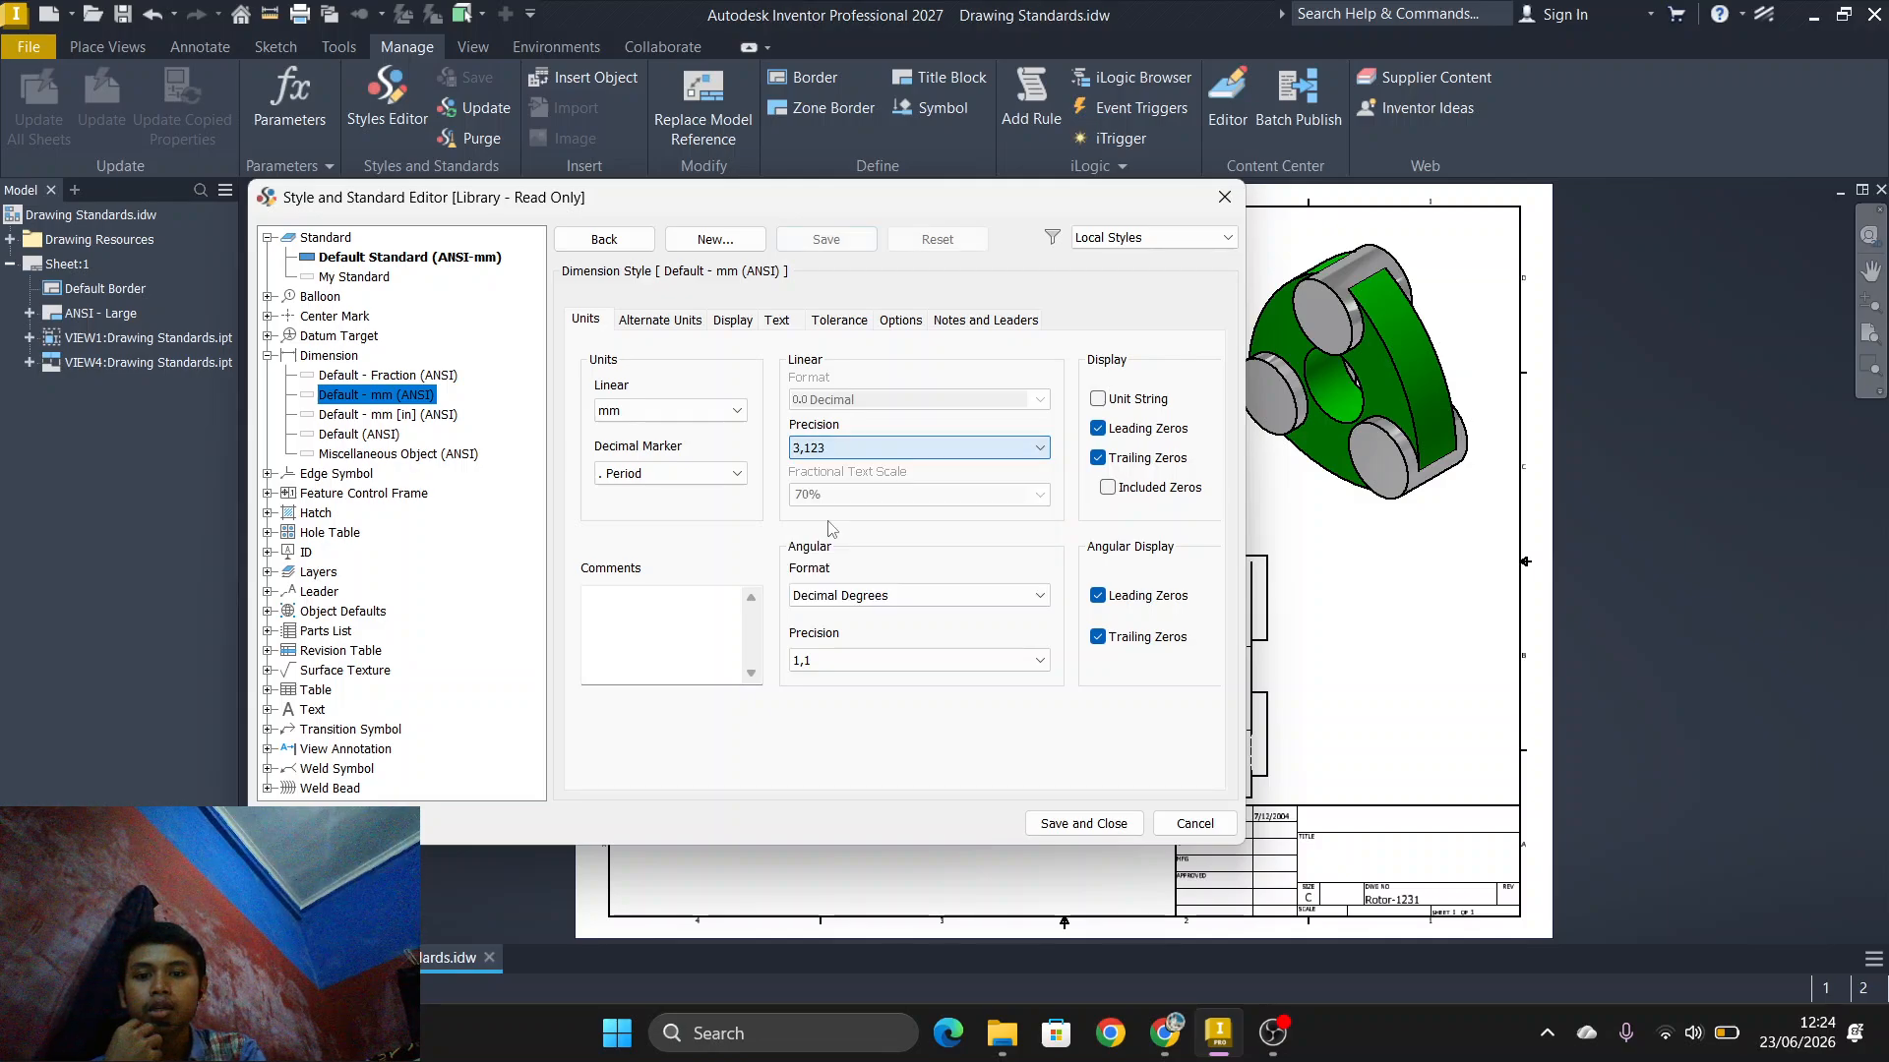
pyautogui.click(427, 416)
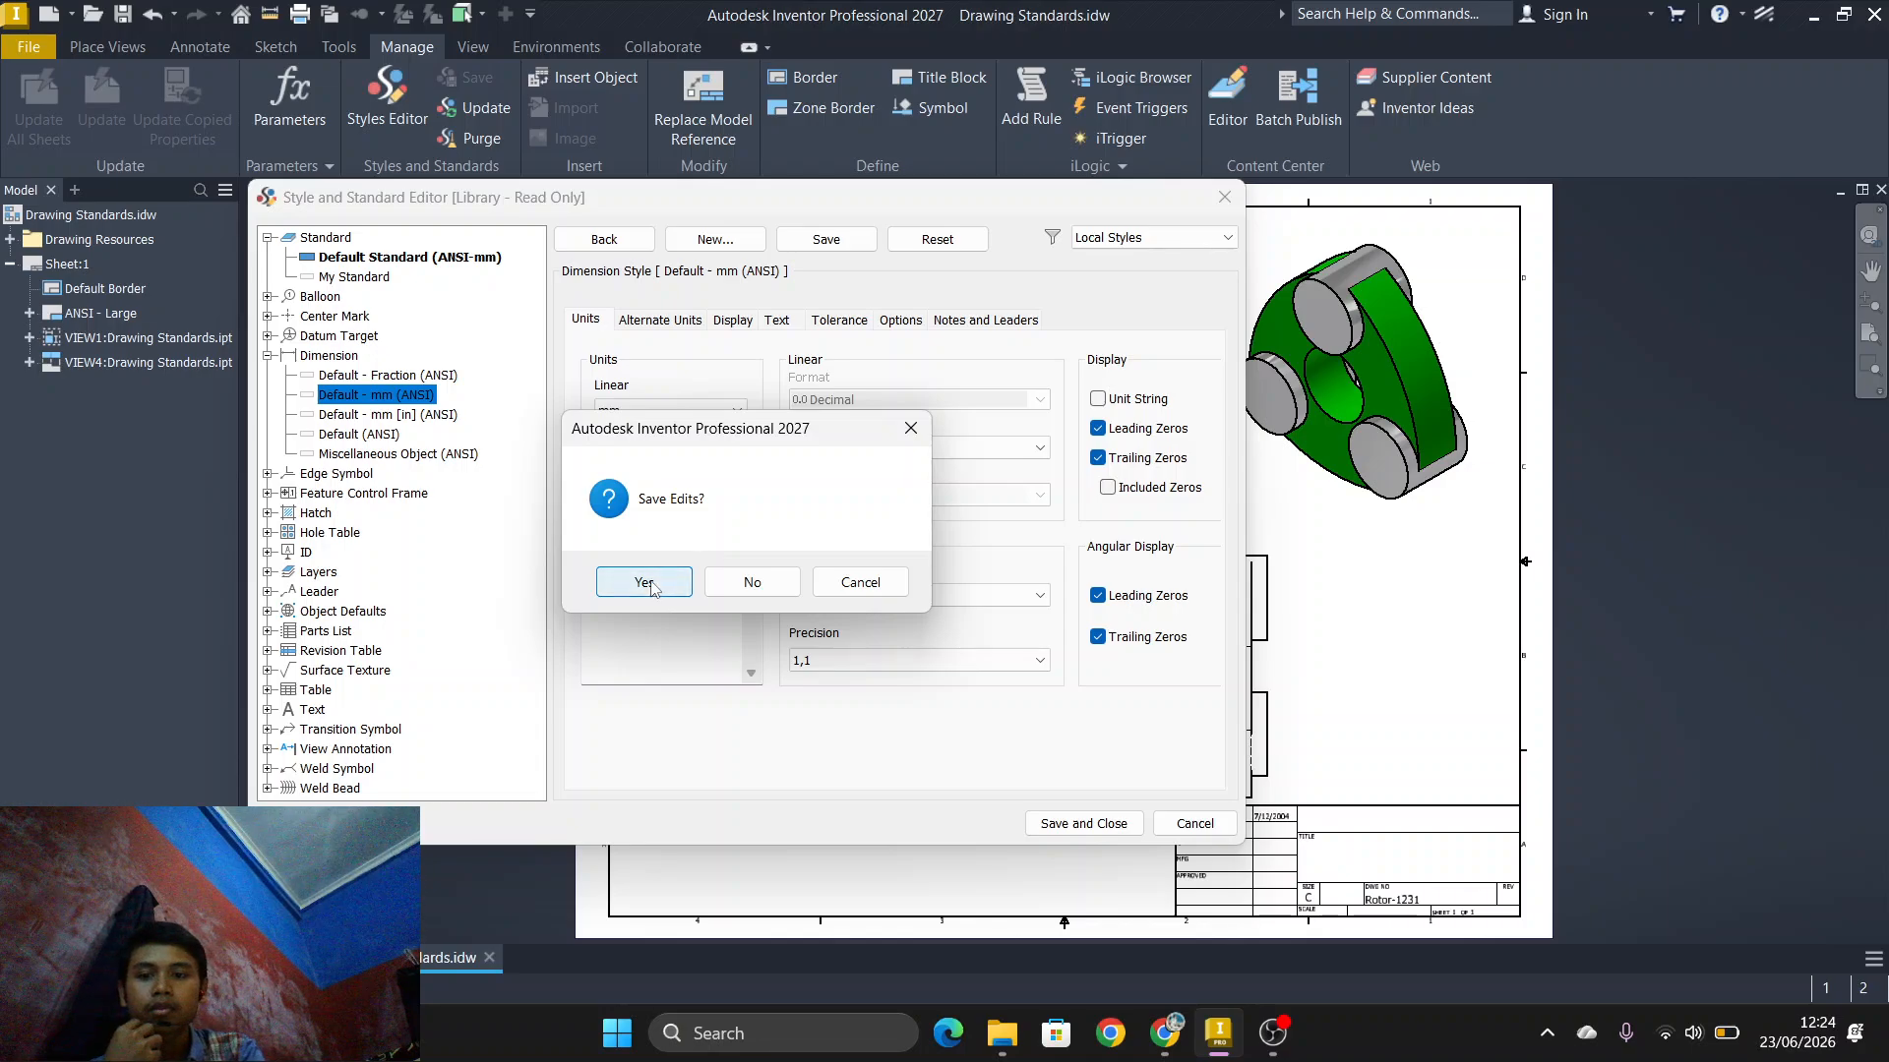
pyautogui.click(644, 581)
# Step: Set the linear precision of the Default - mm [in] (ANSI) dimension style to 3,123 and save the style
pyautogui.click(867, 451)
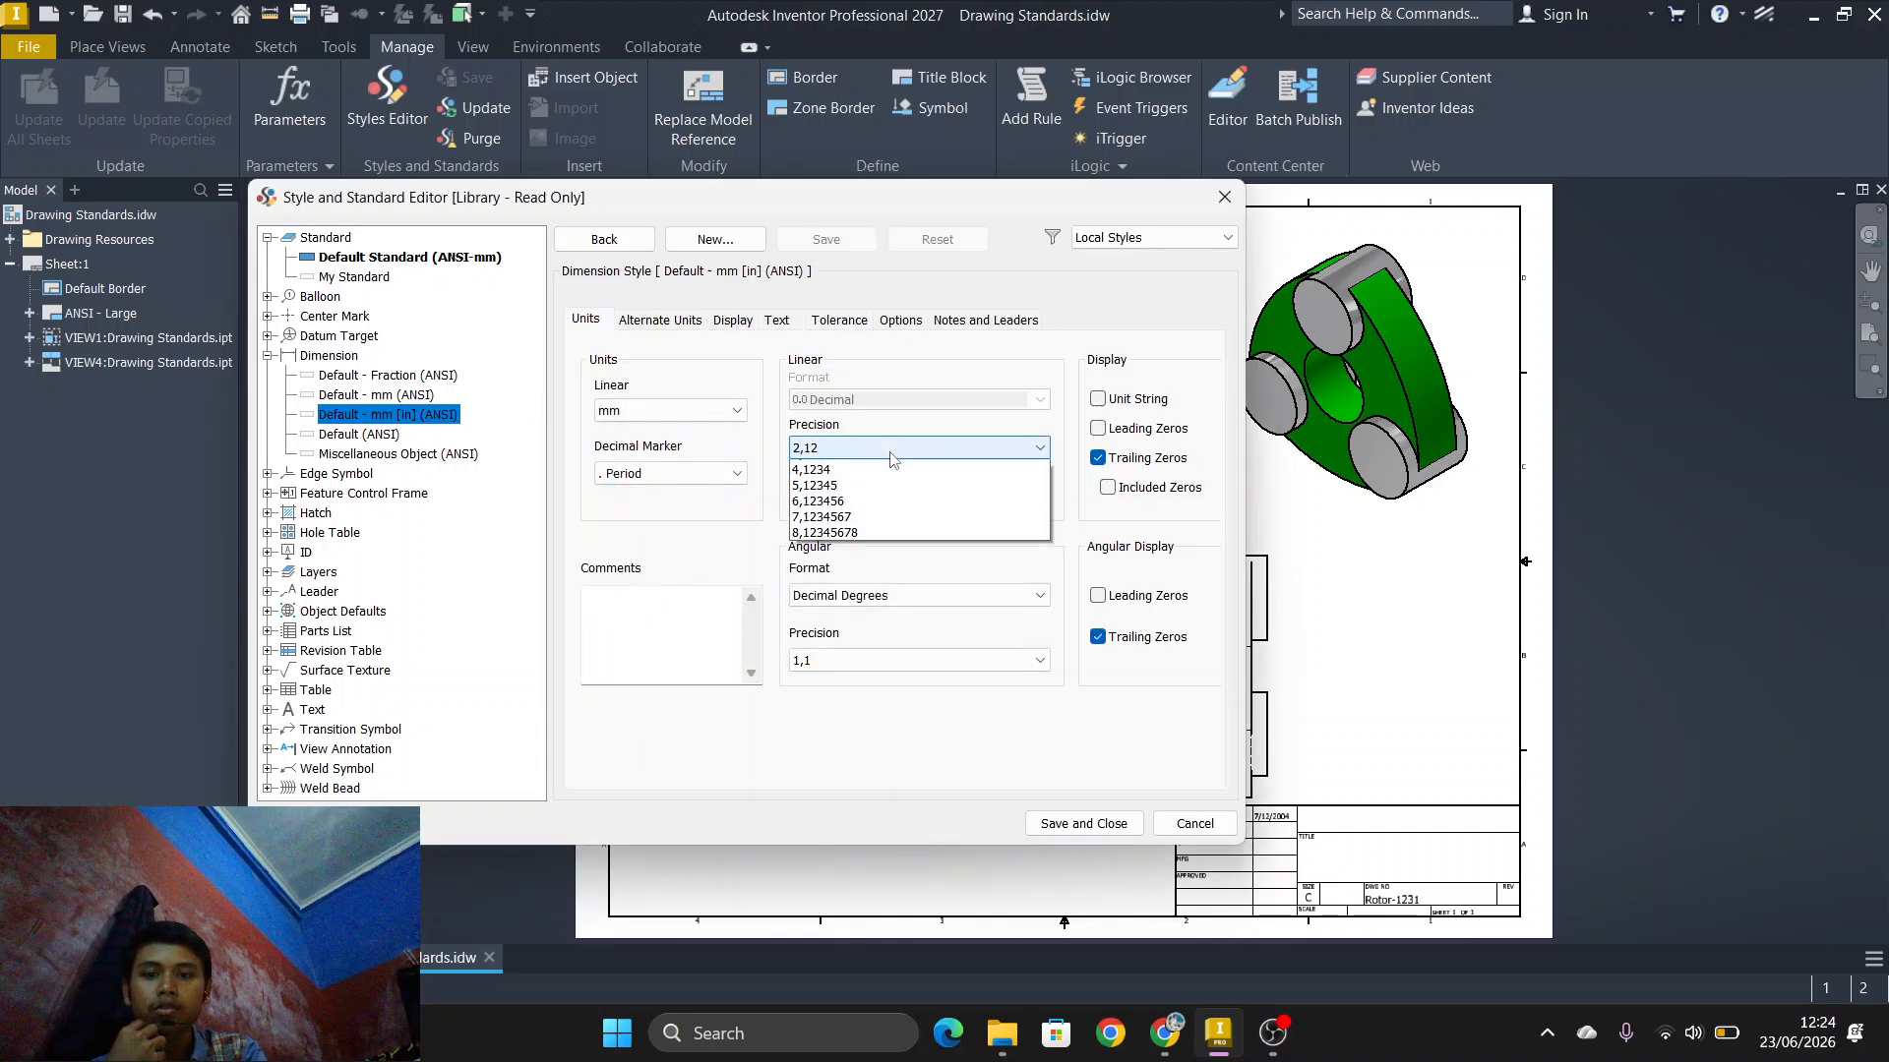
pyautogui.click(832, 518)
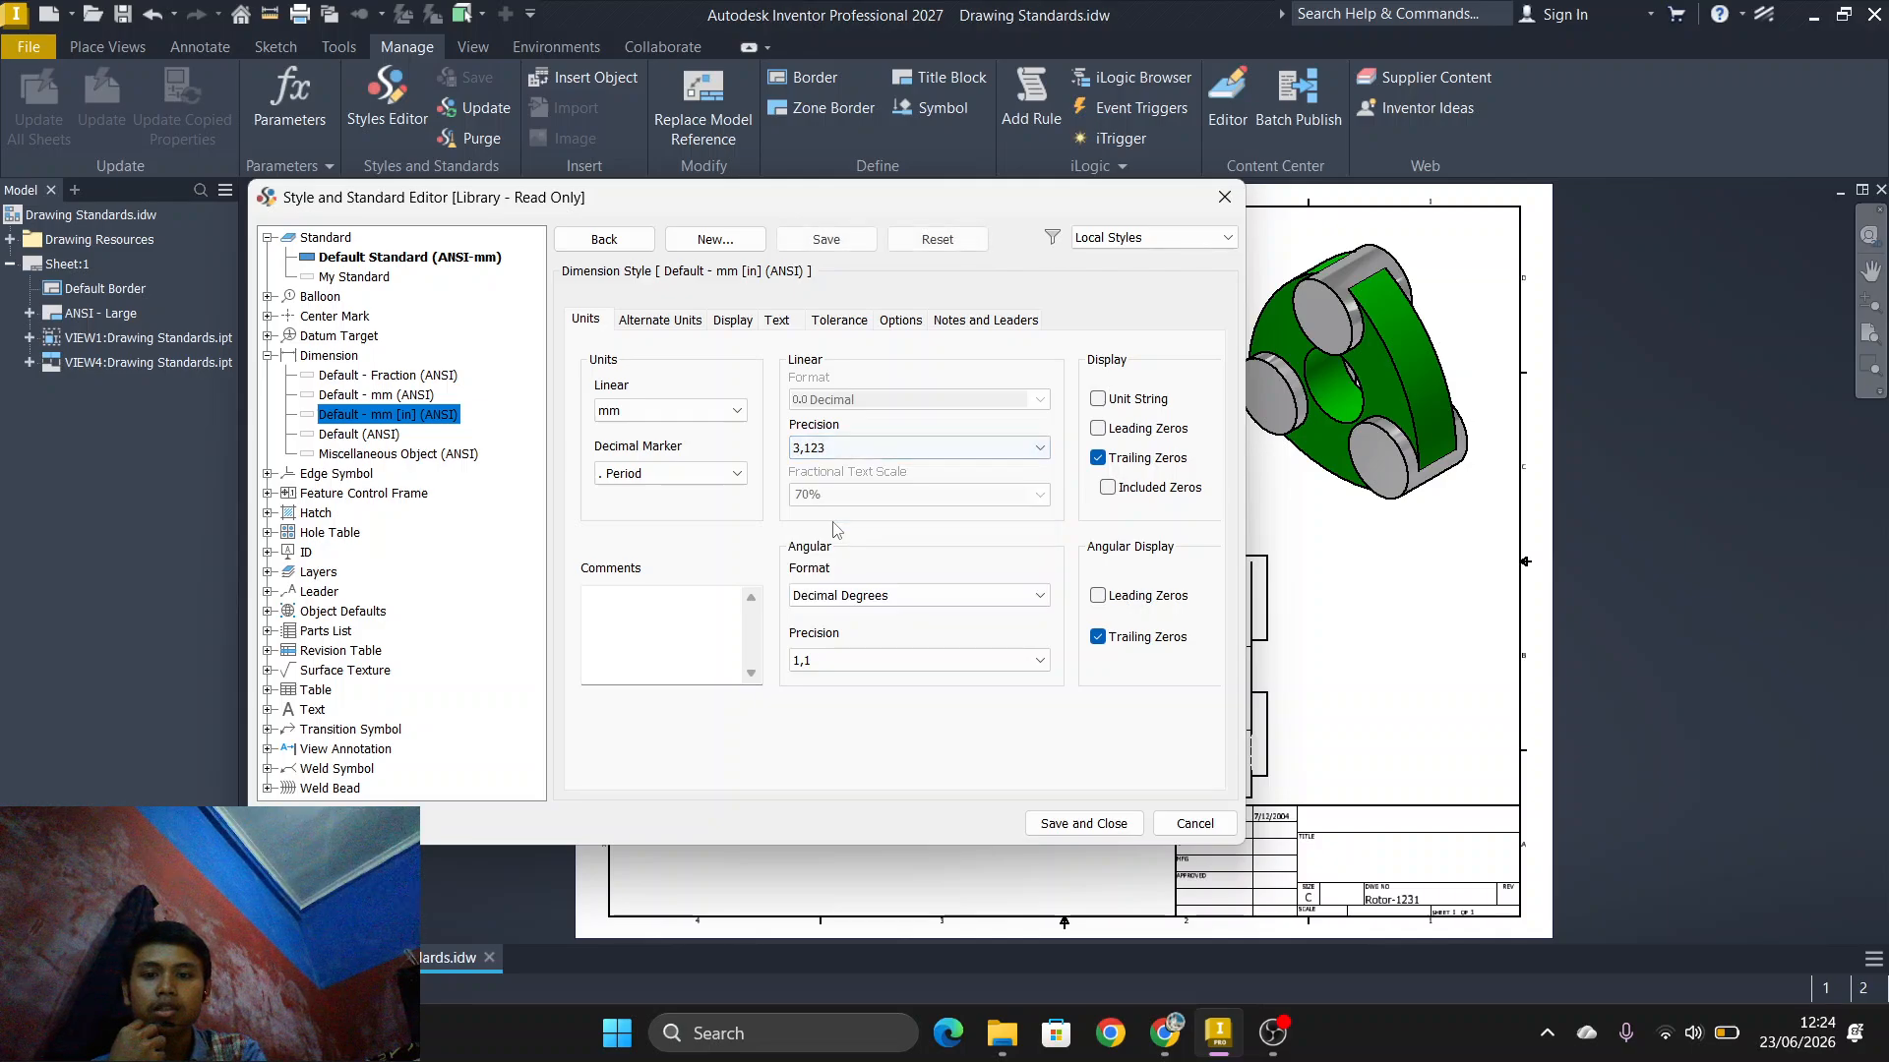
pyautogui.click(841, 241)
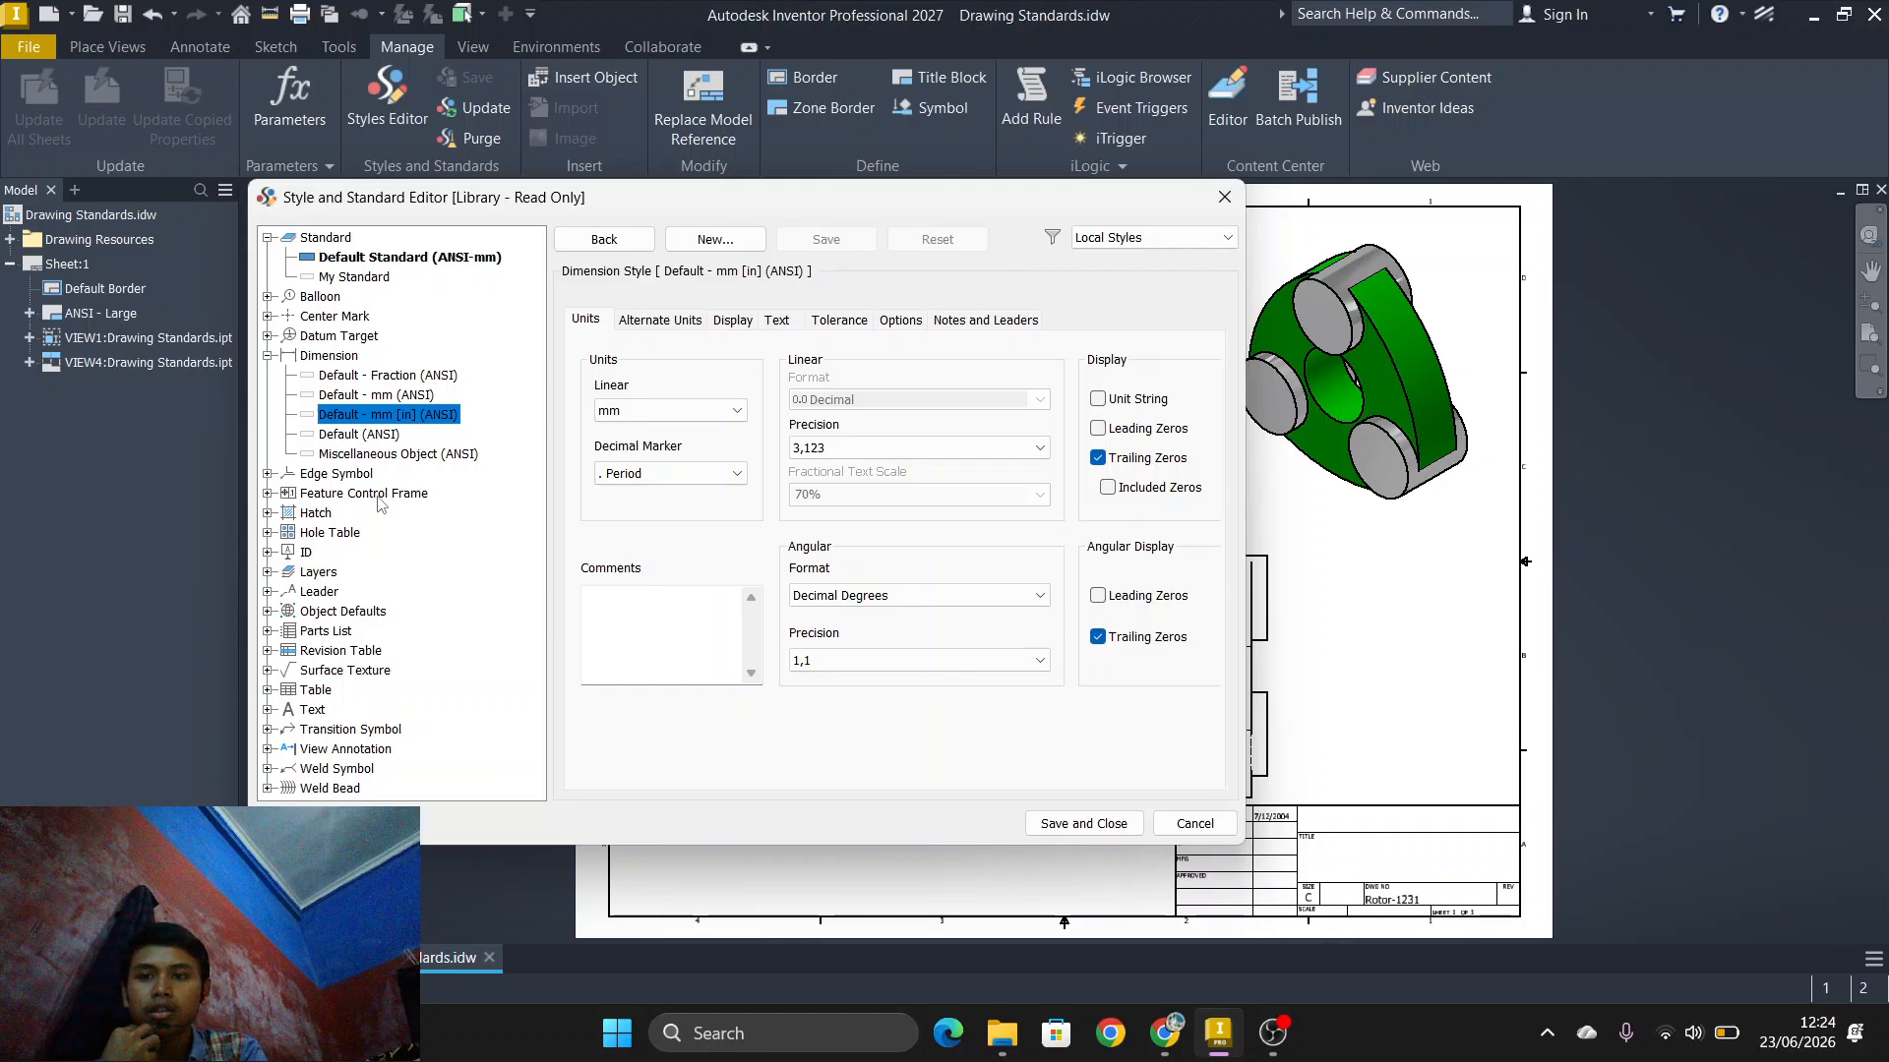
# Step: Create a new text style named Gen-Dim-Text from Note Text (ANSI), added to the standard
pyautogui.click(267, 710)
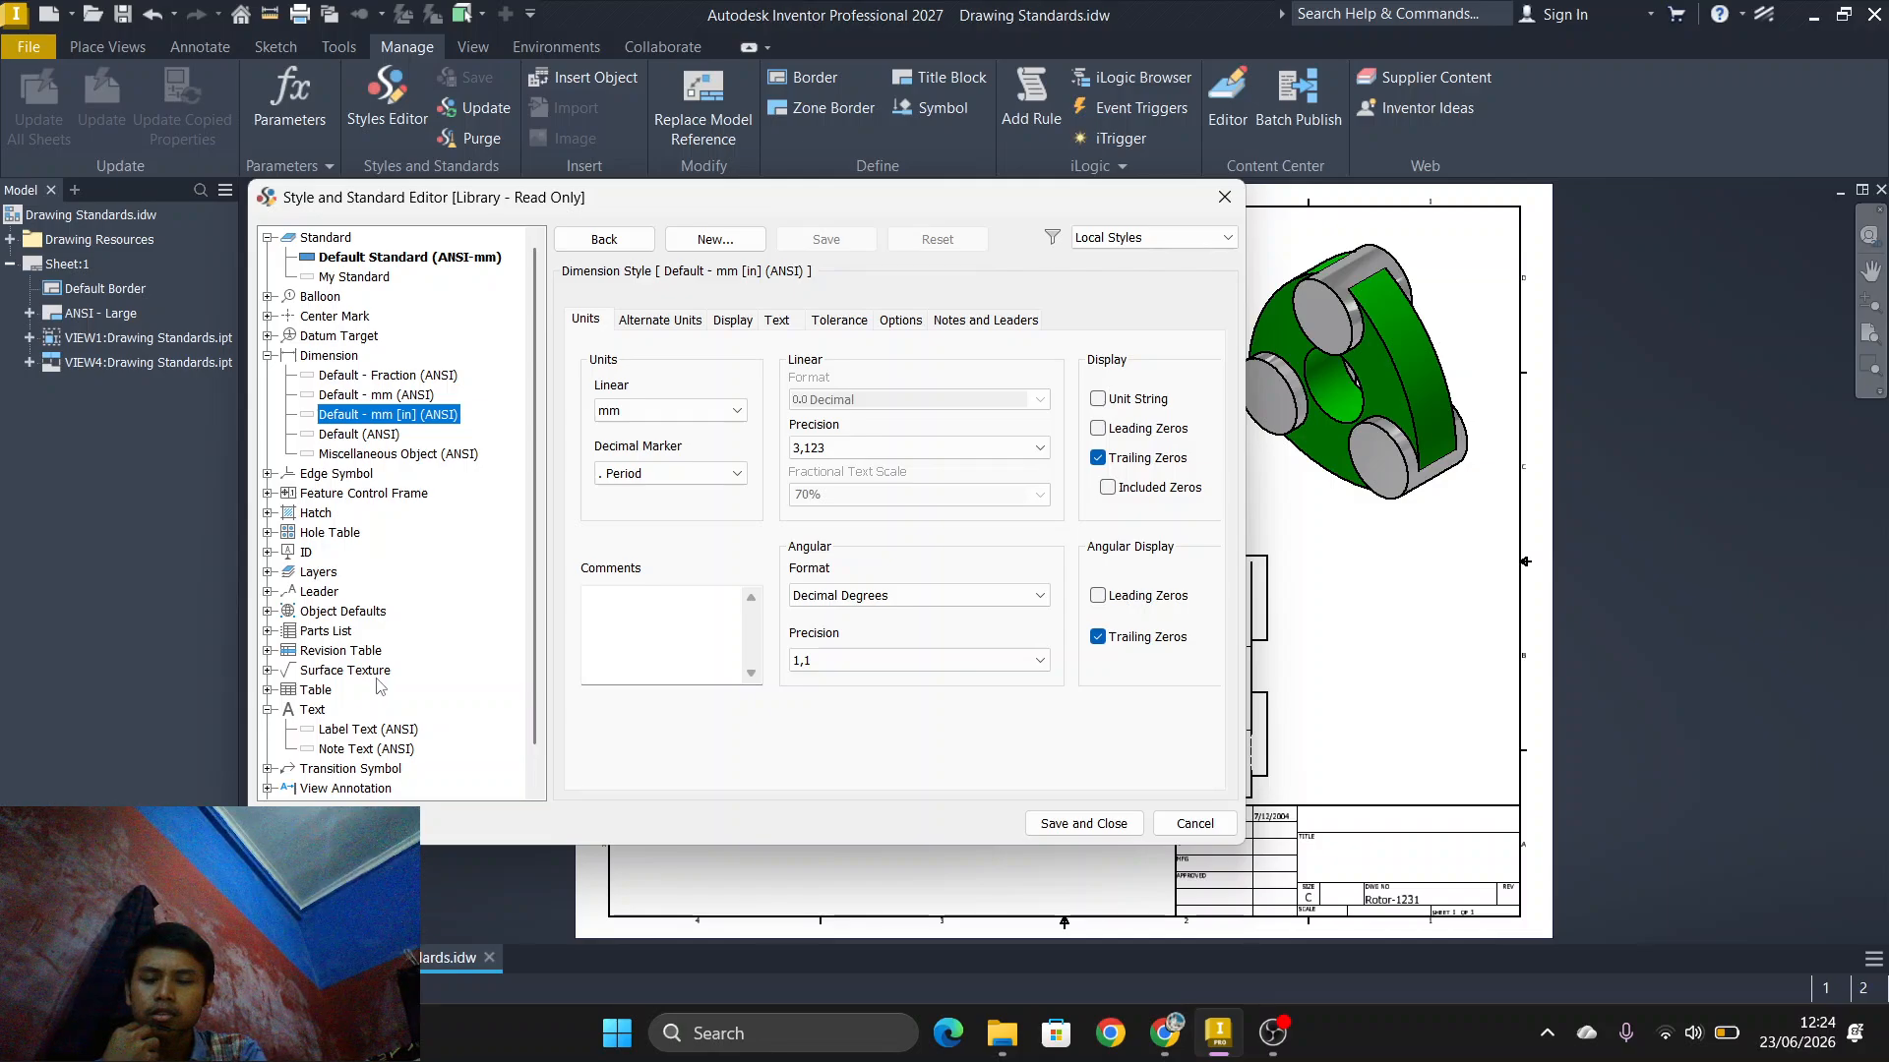
pyautogui.scroll(-1, 304, 708)
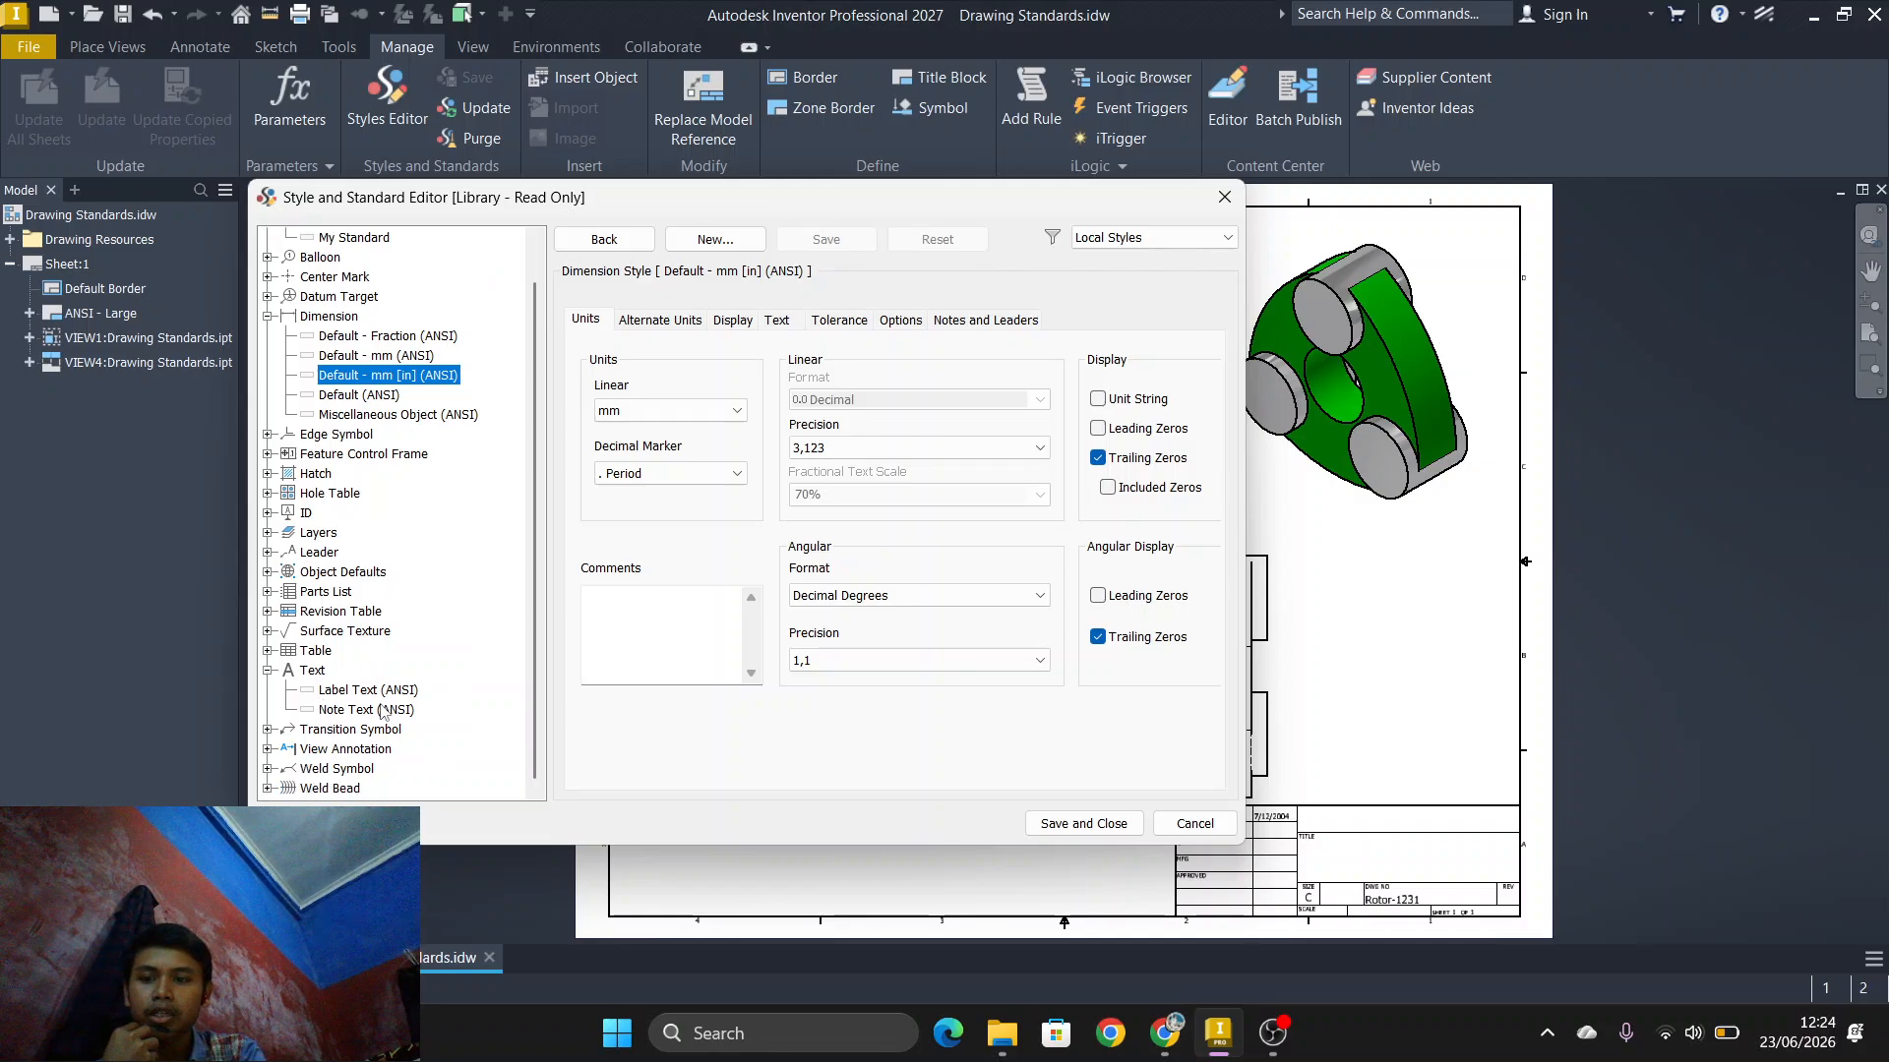
pyautogui.click(366, 709)
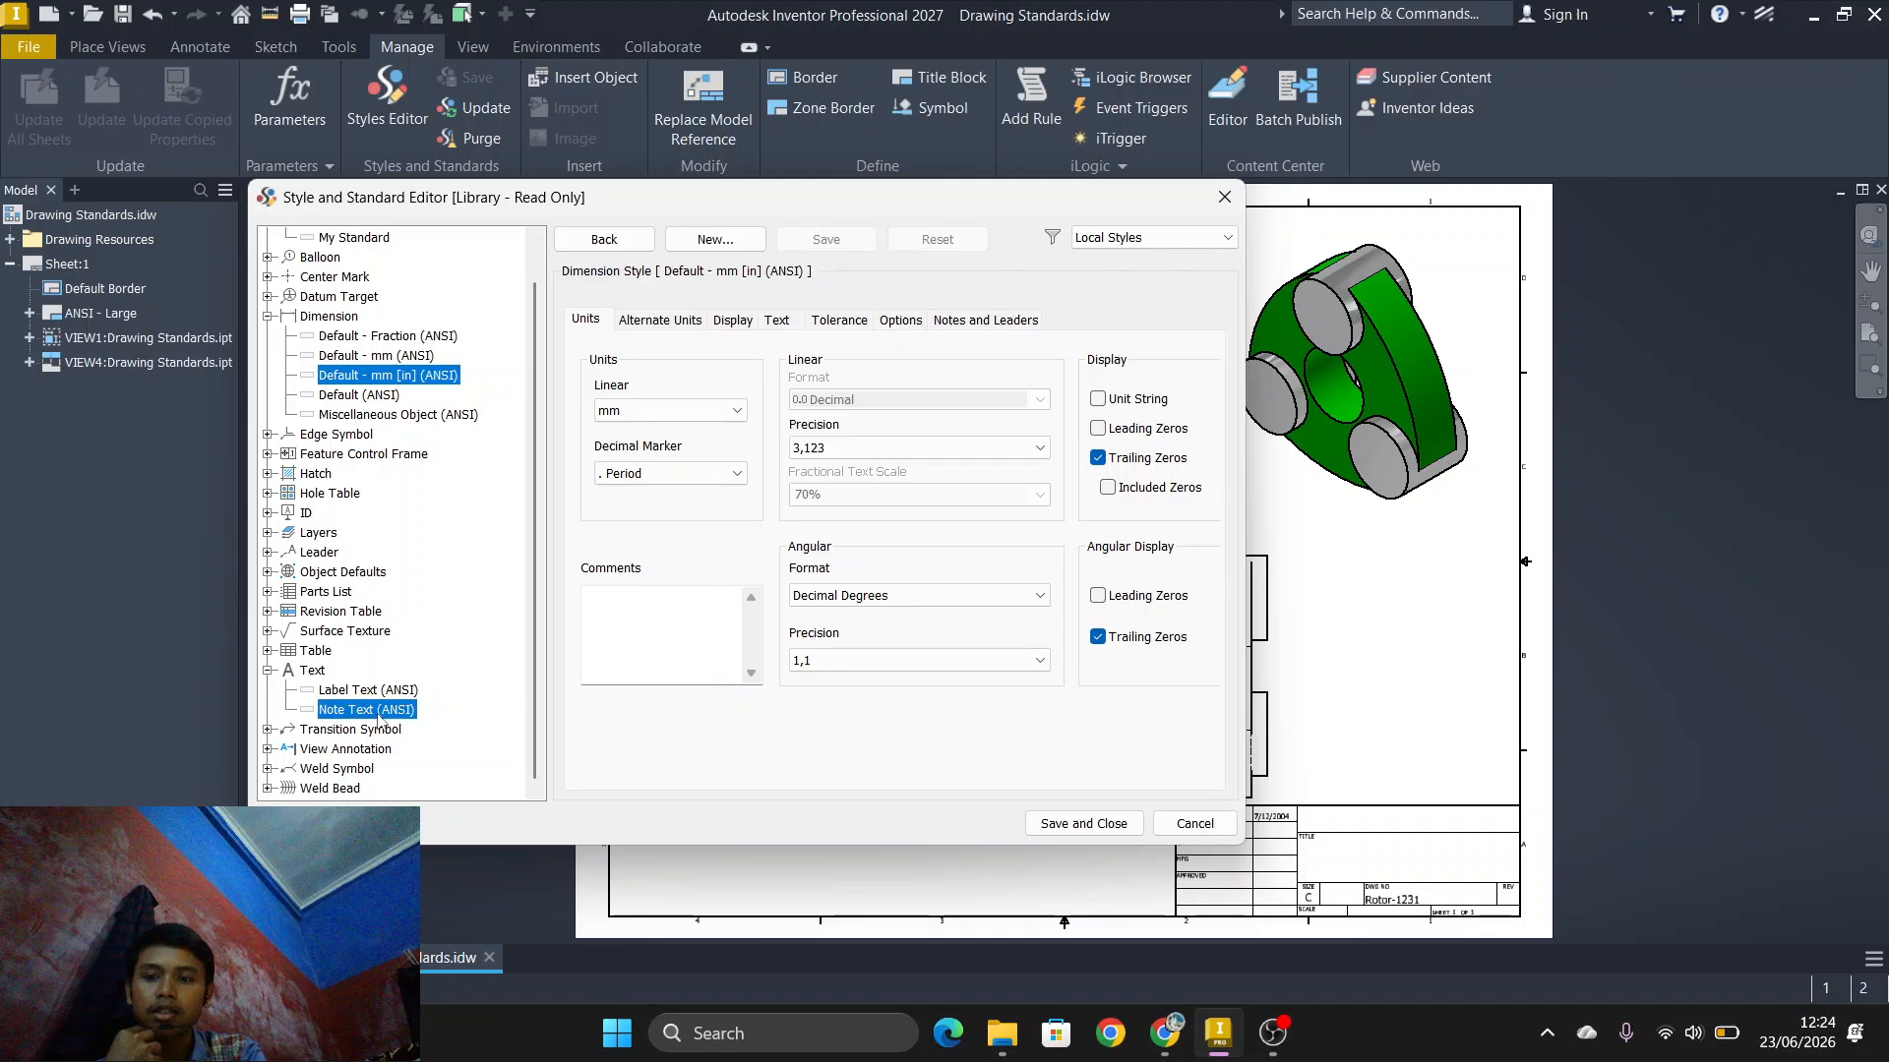
pyautogui.click(715, 240)
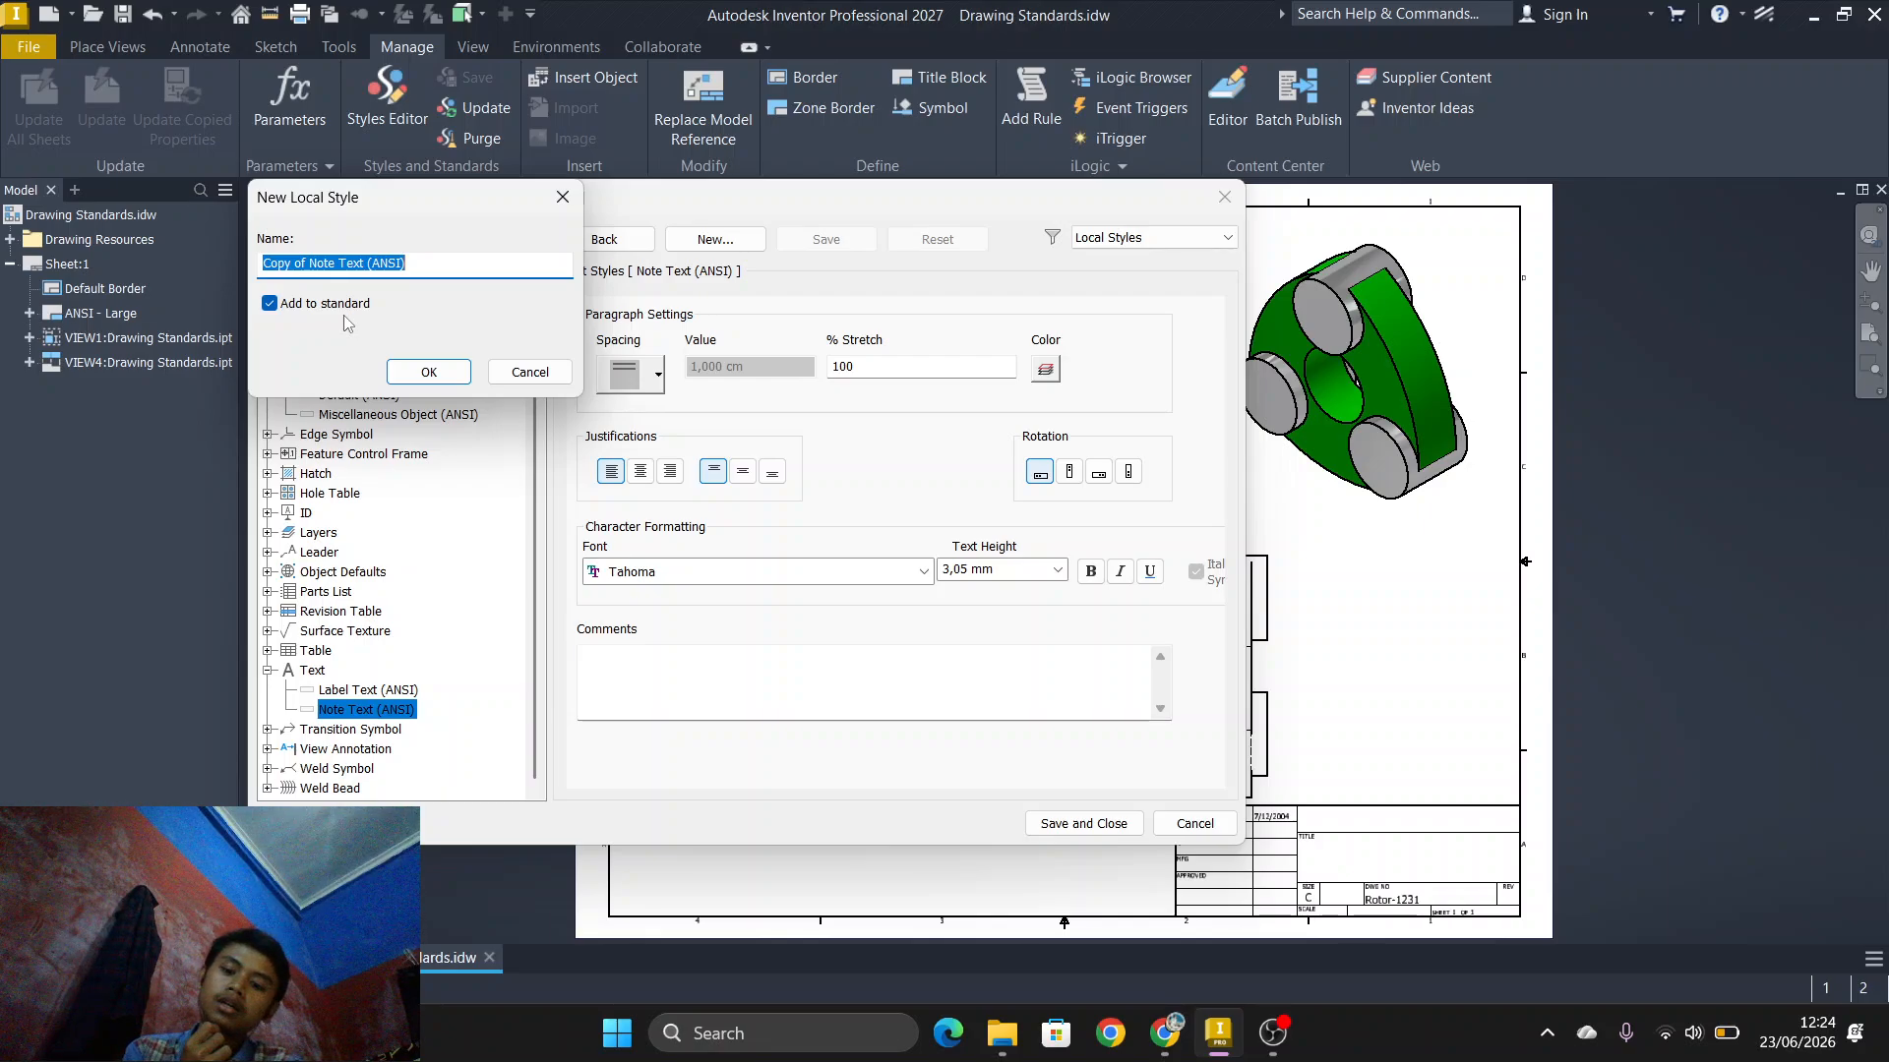
pyautogui.write('Gen-Dim-')
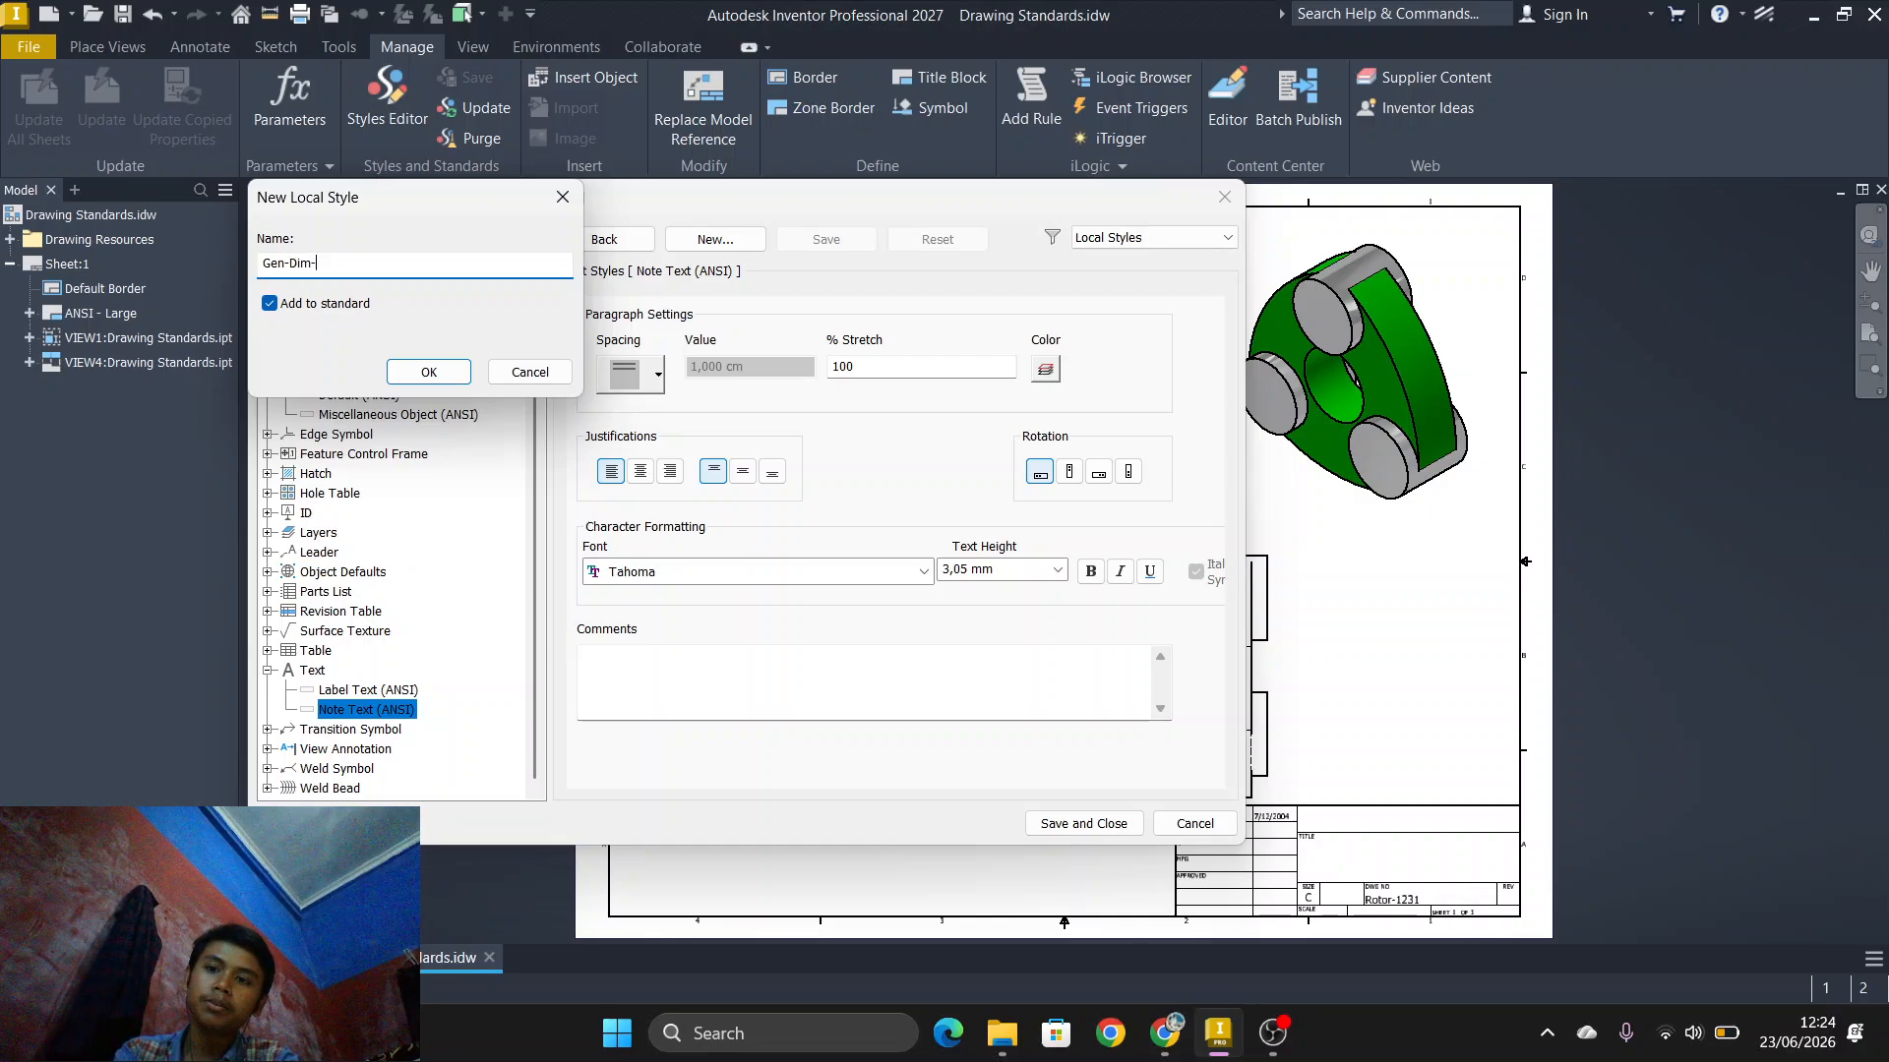
pyautogui.write('Text')
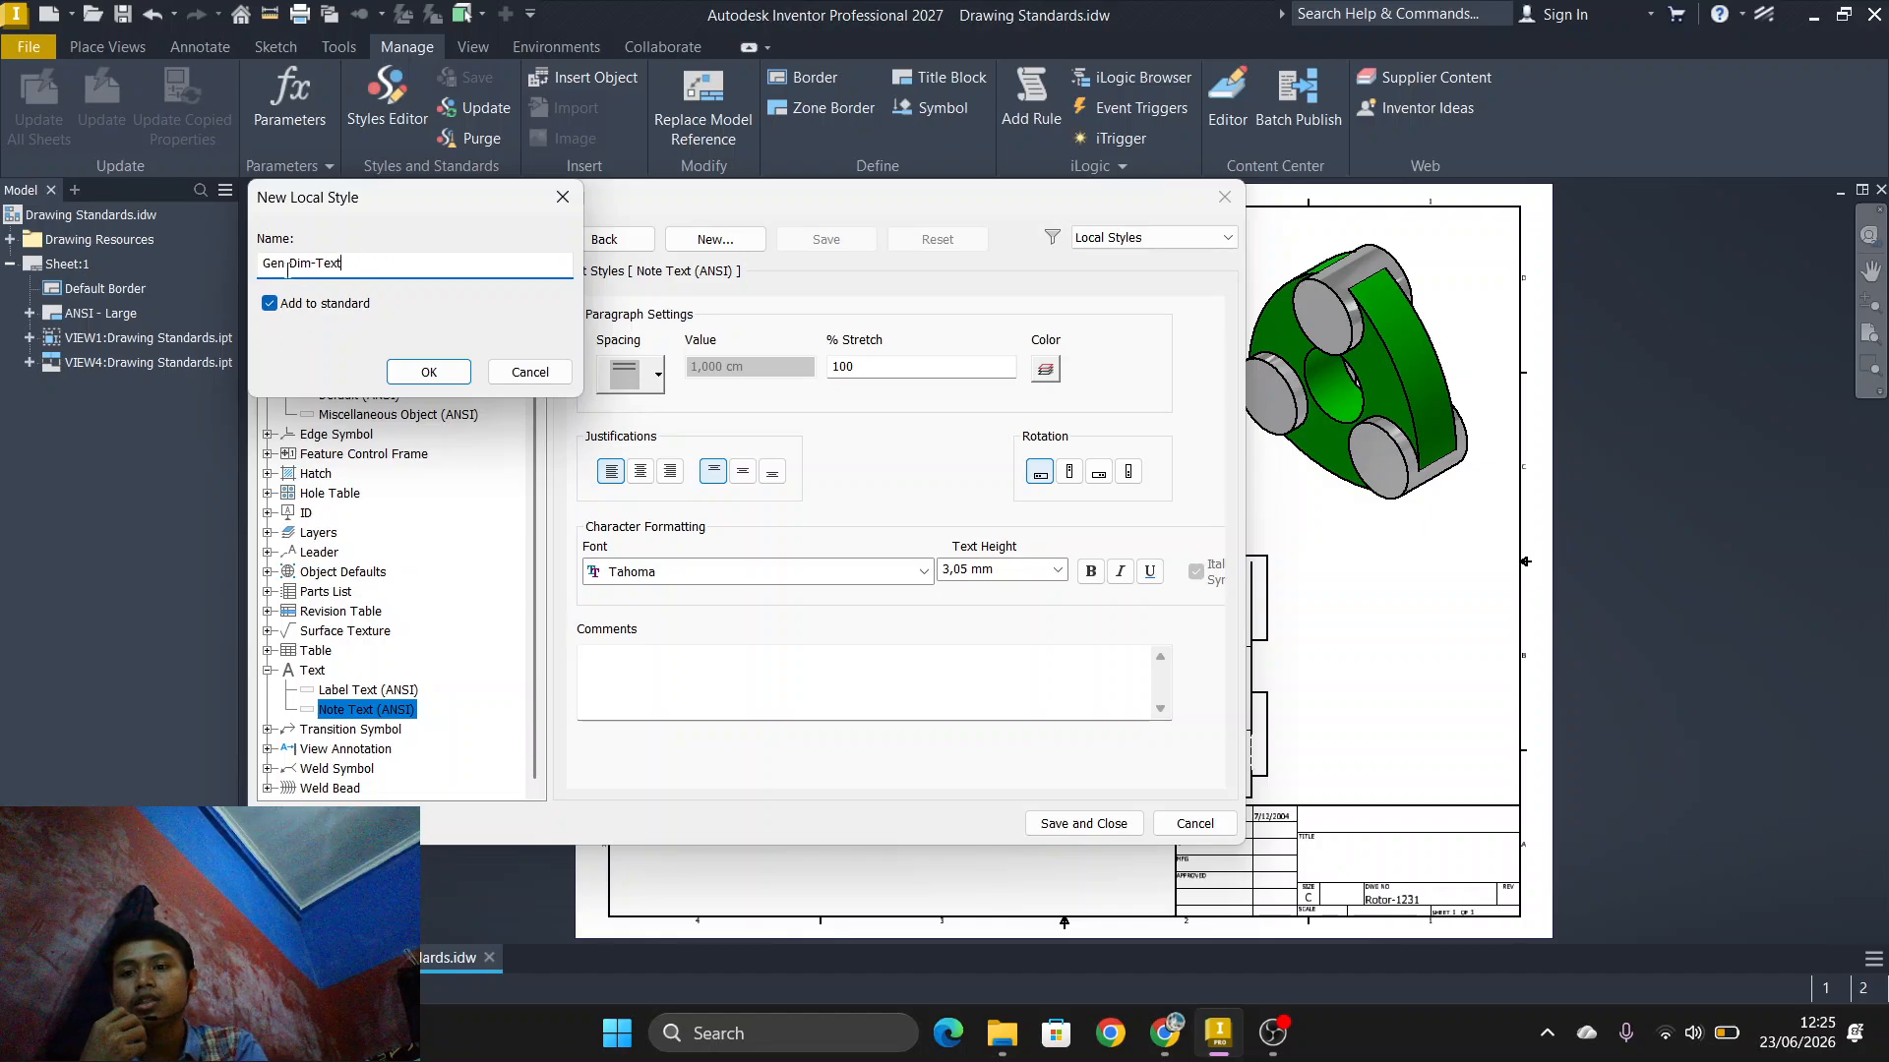
pyautogui.click(423, 374)
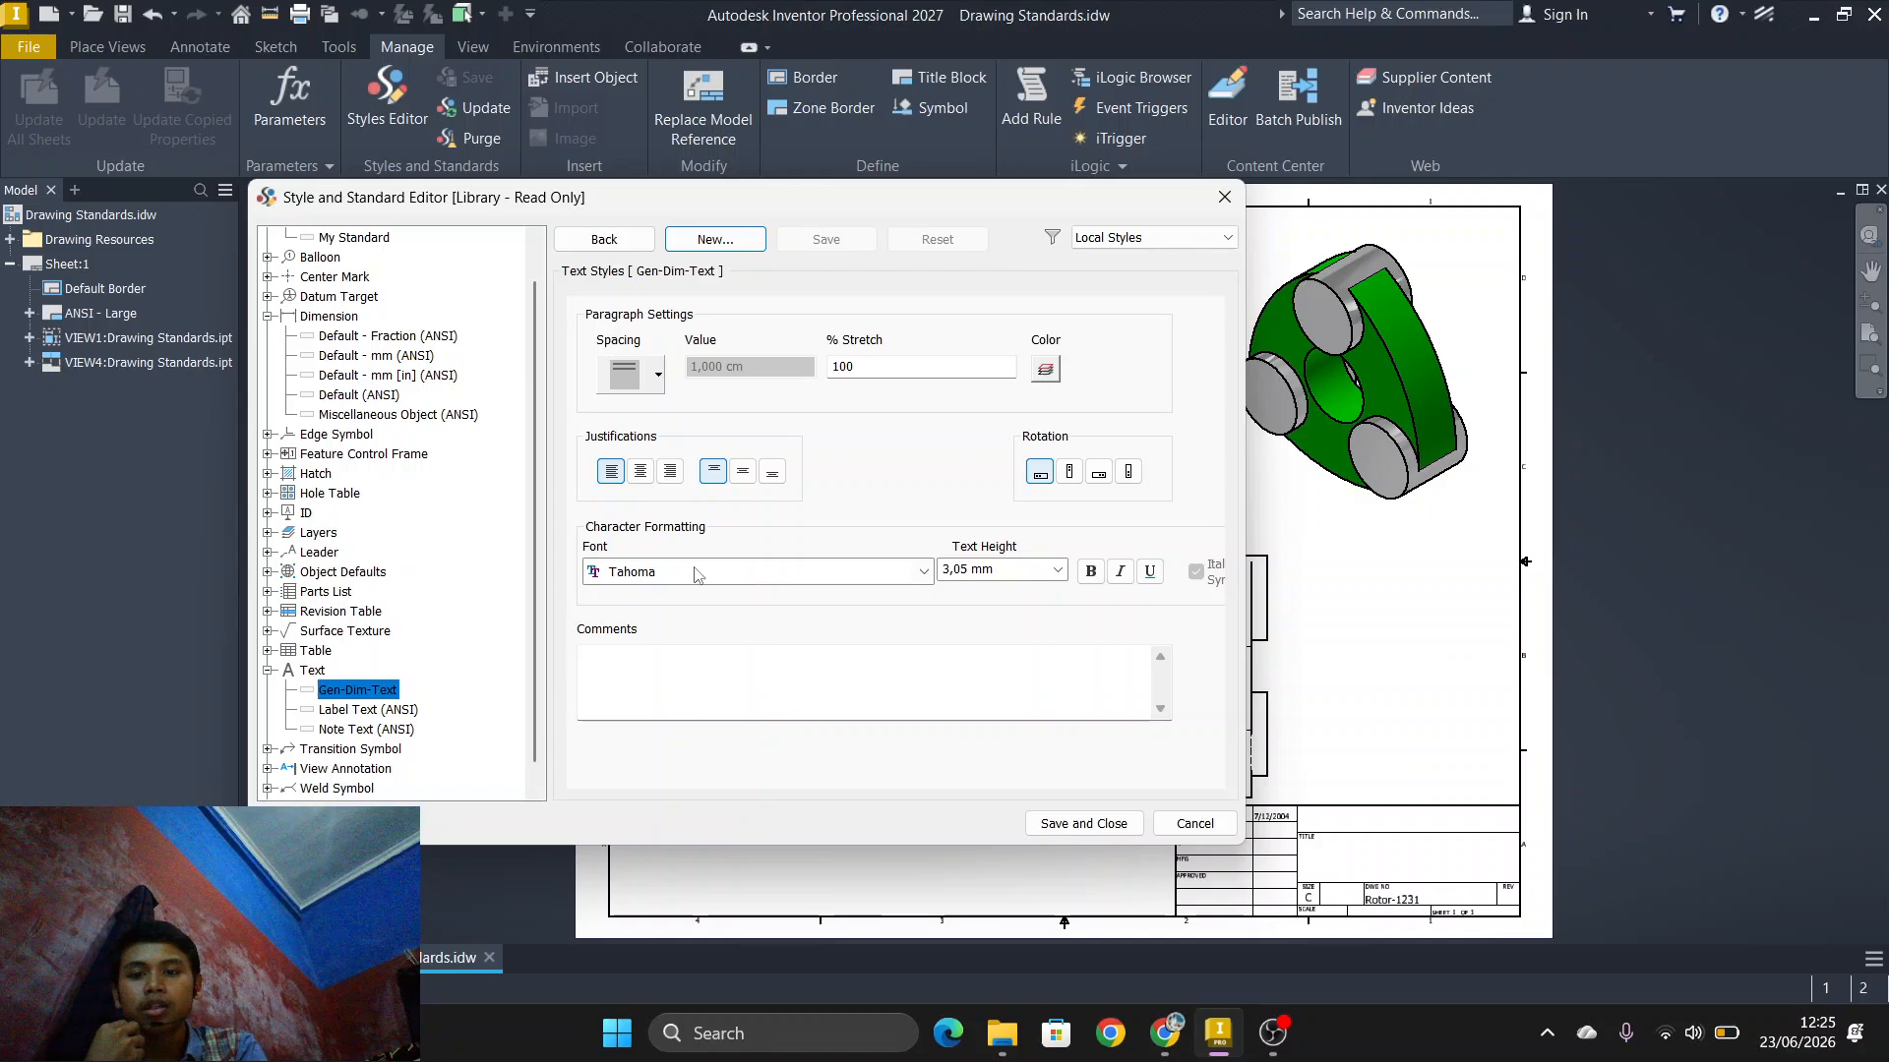
# Step: Set the font of the Gen-Dim-Text text style to Arial
pyautogui.click(923, 576)
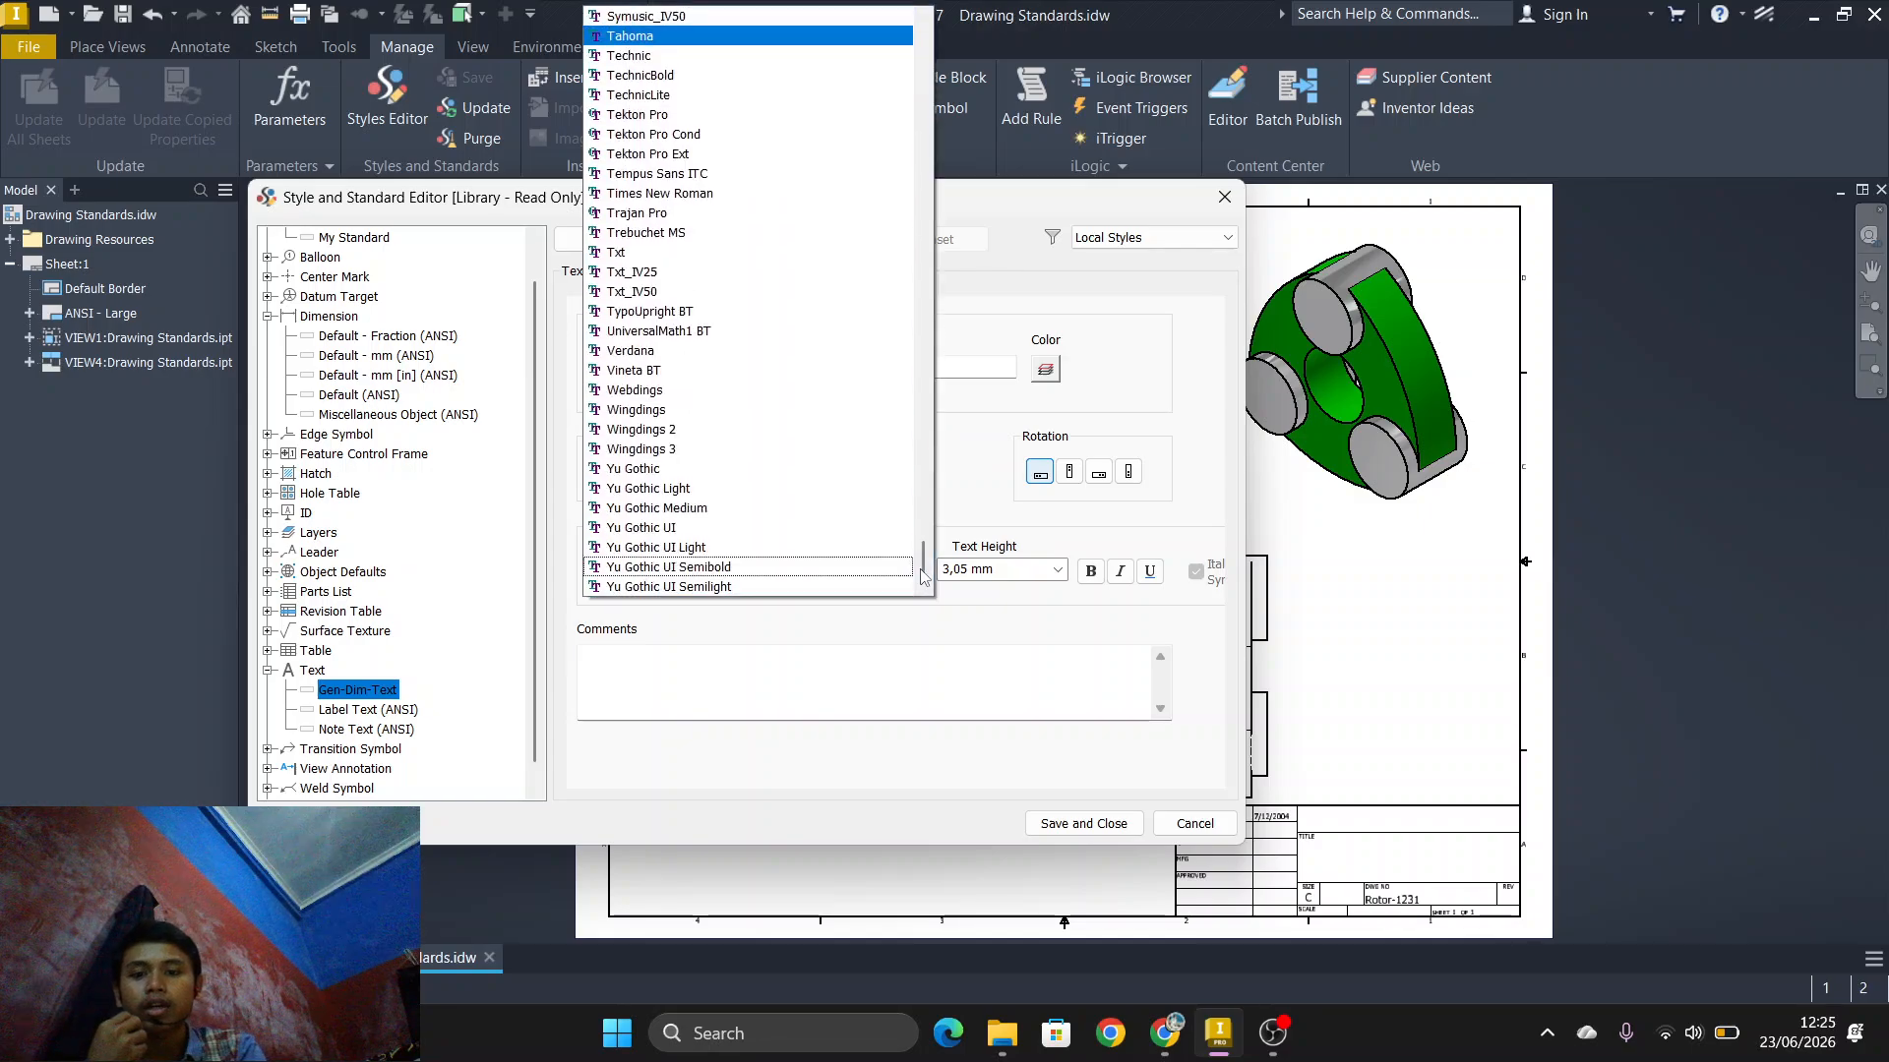
pyautogui.scroll(1, 807, 341)
pyautogui.scroll(20, 806, 341)
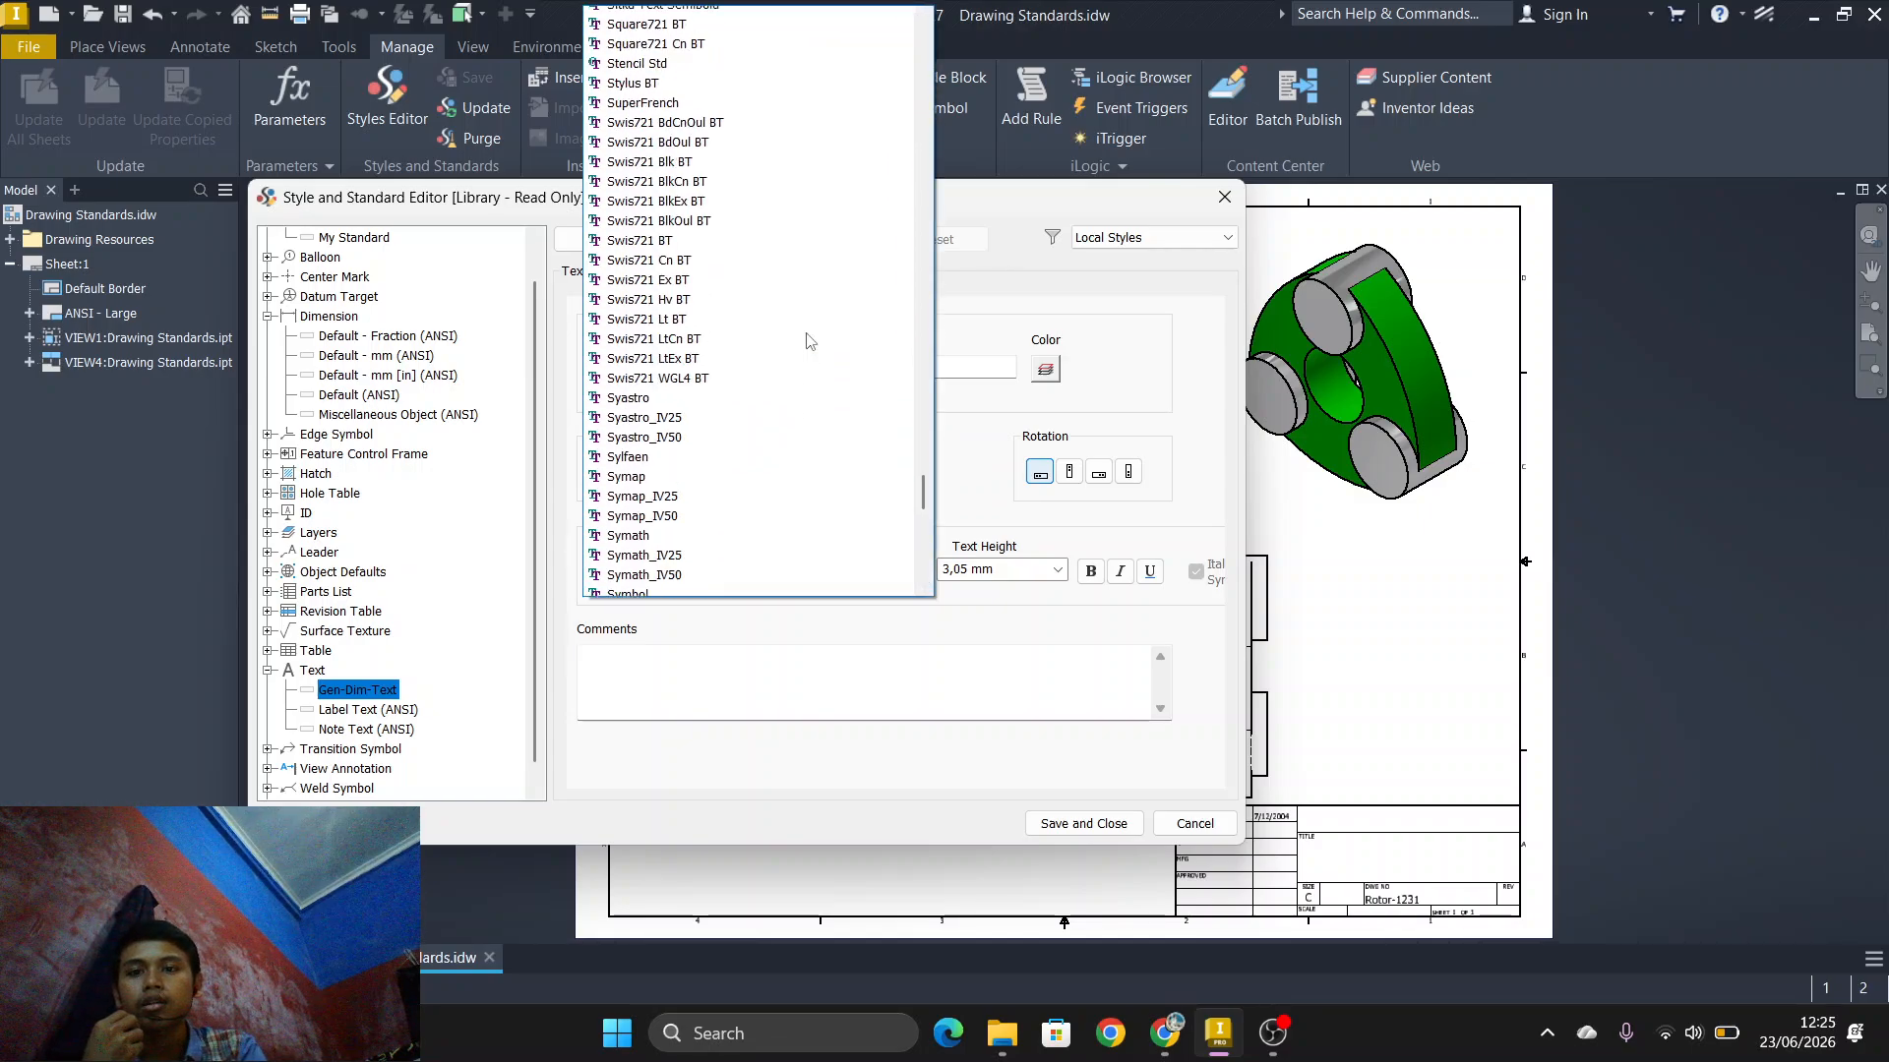
pyautogui.scroll(5, 806, 341)
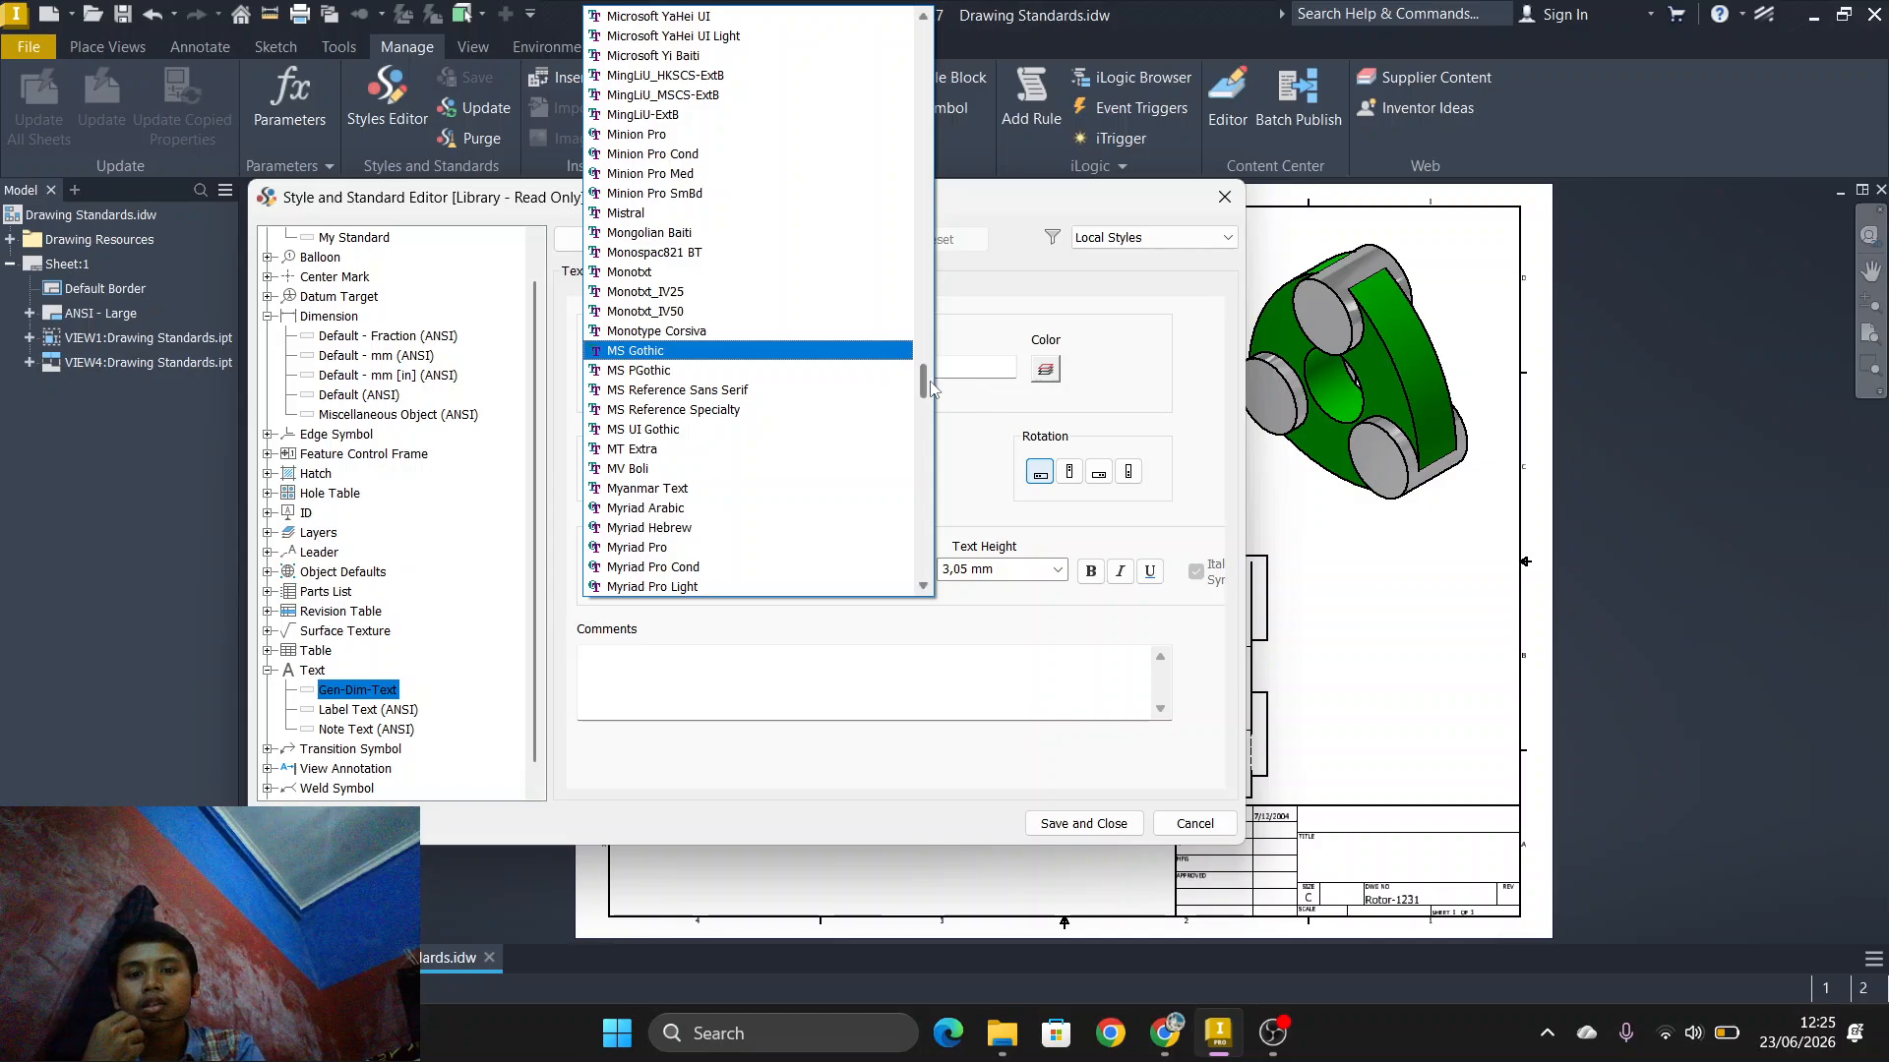
pyautogui.moveTo(925, 380); pyautogui.dragTo(882, 148)
pyautogui.scroll(3, 767, 197)
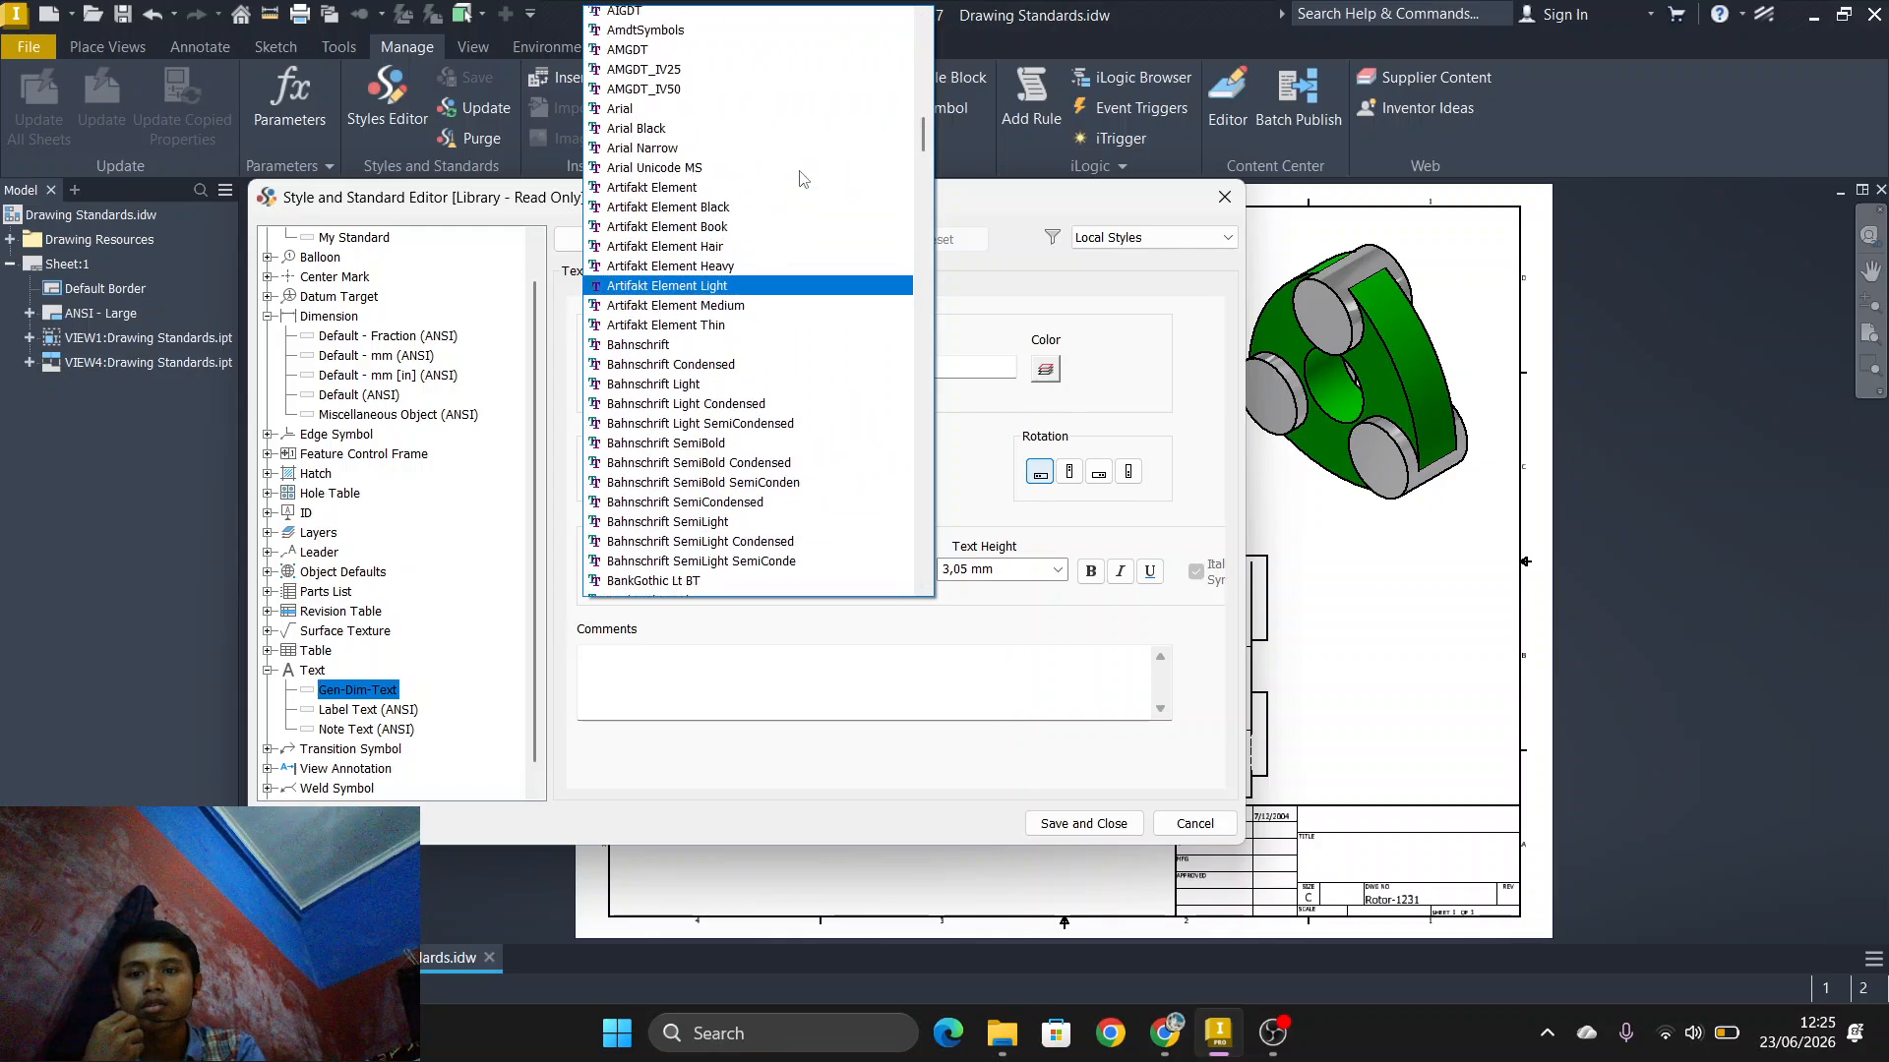
pyautogui.click(657, 175)
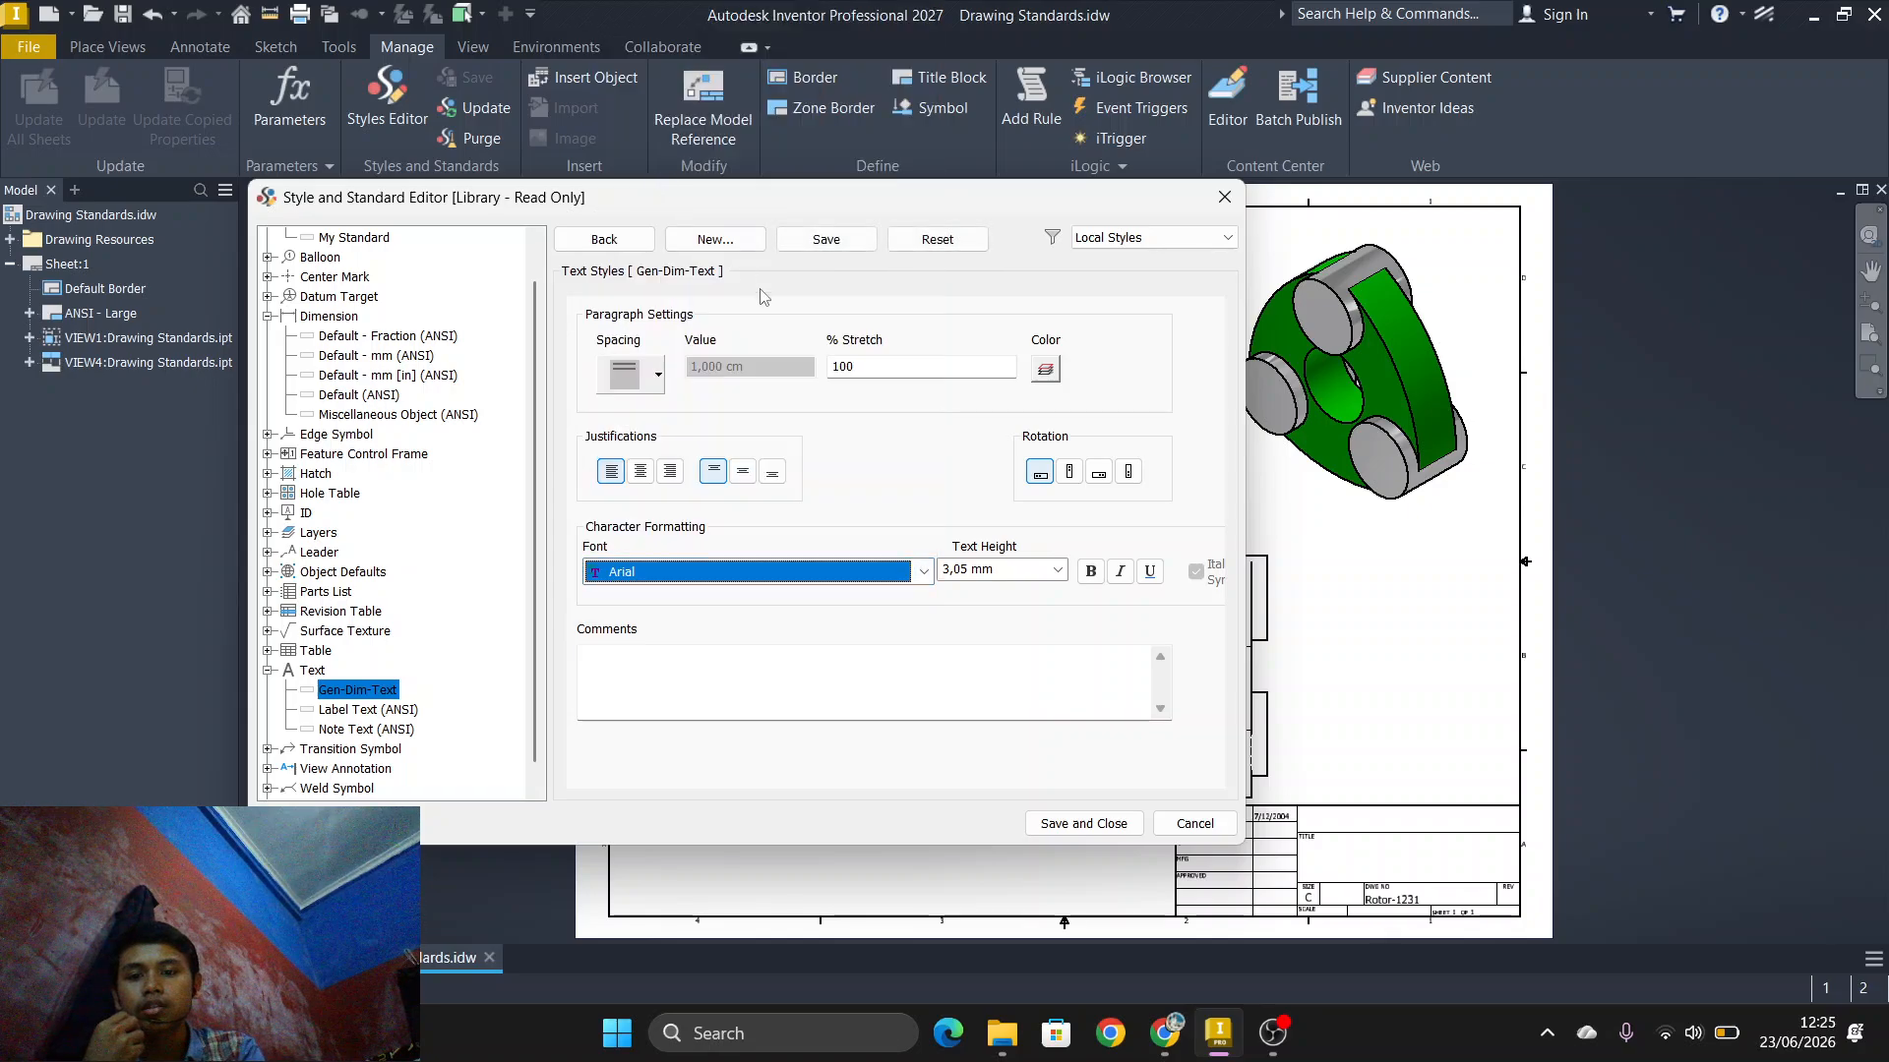
# Step: Add the comment "General Dimension Text" to the Gen-Dim-Text style and save the style
pyautogui.click(659, 679)
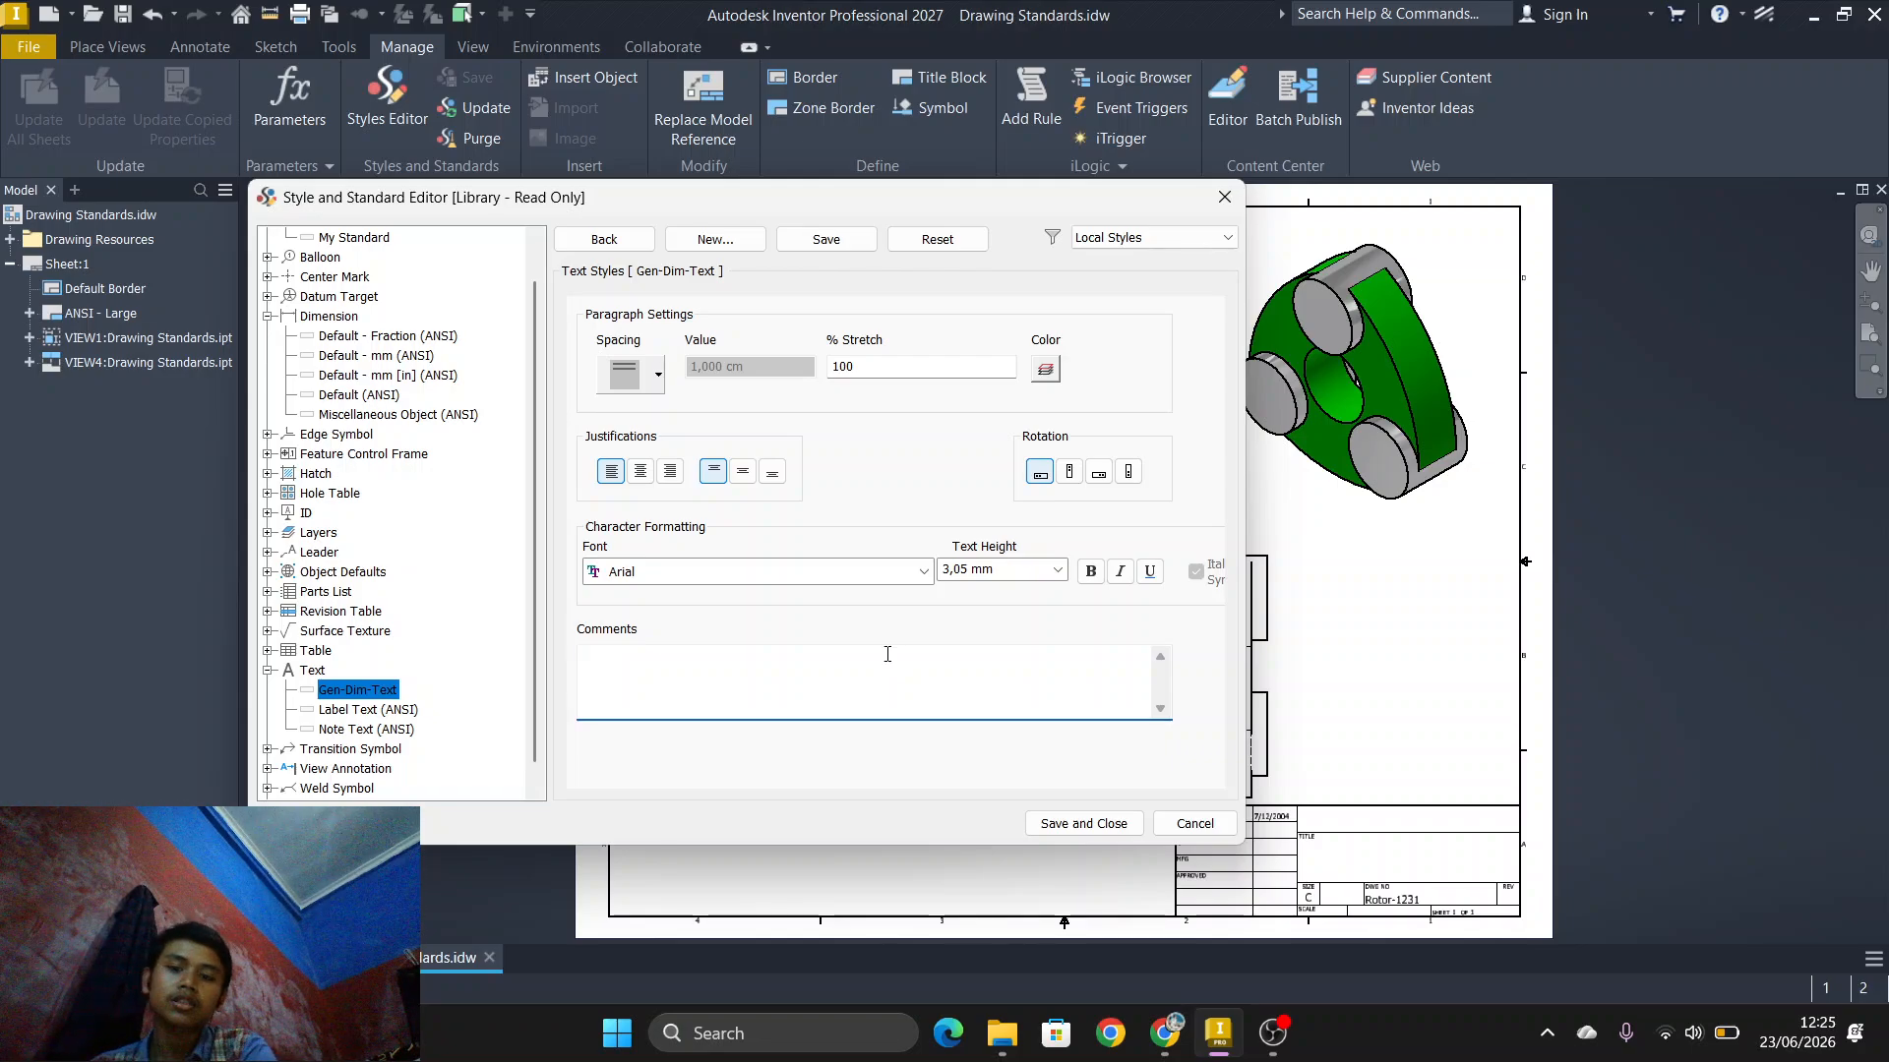
pyautogui.write('General Dimme')
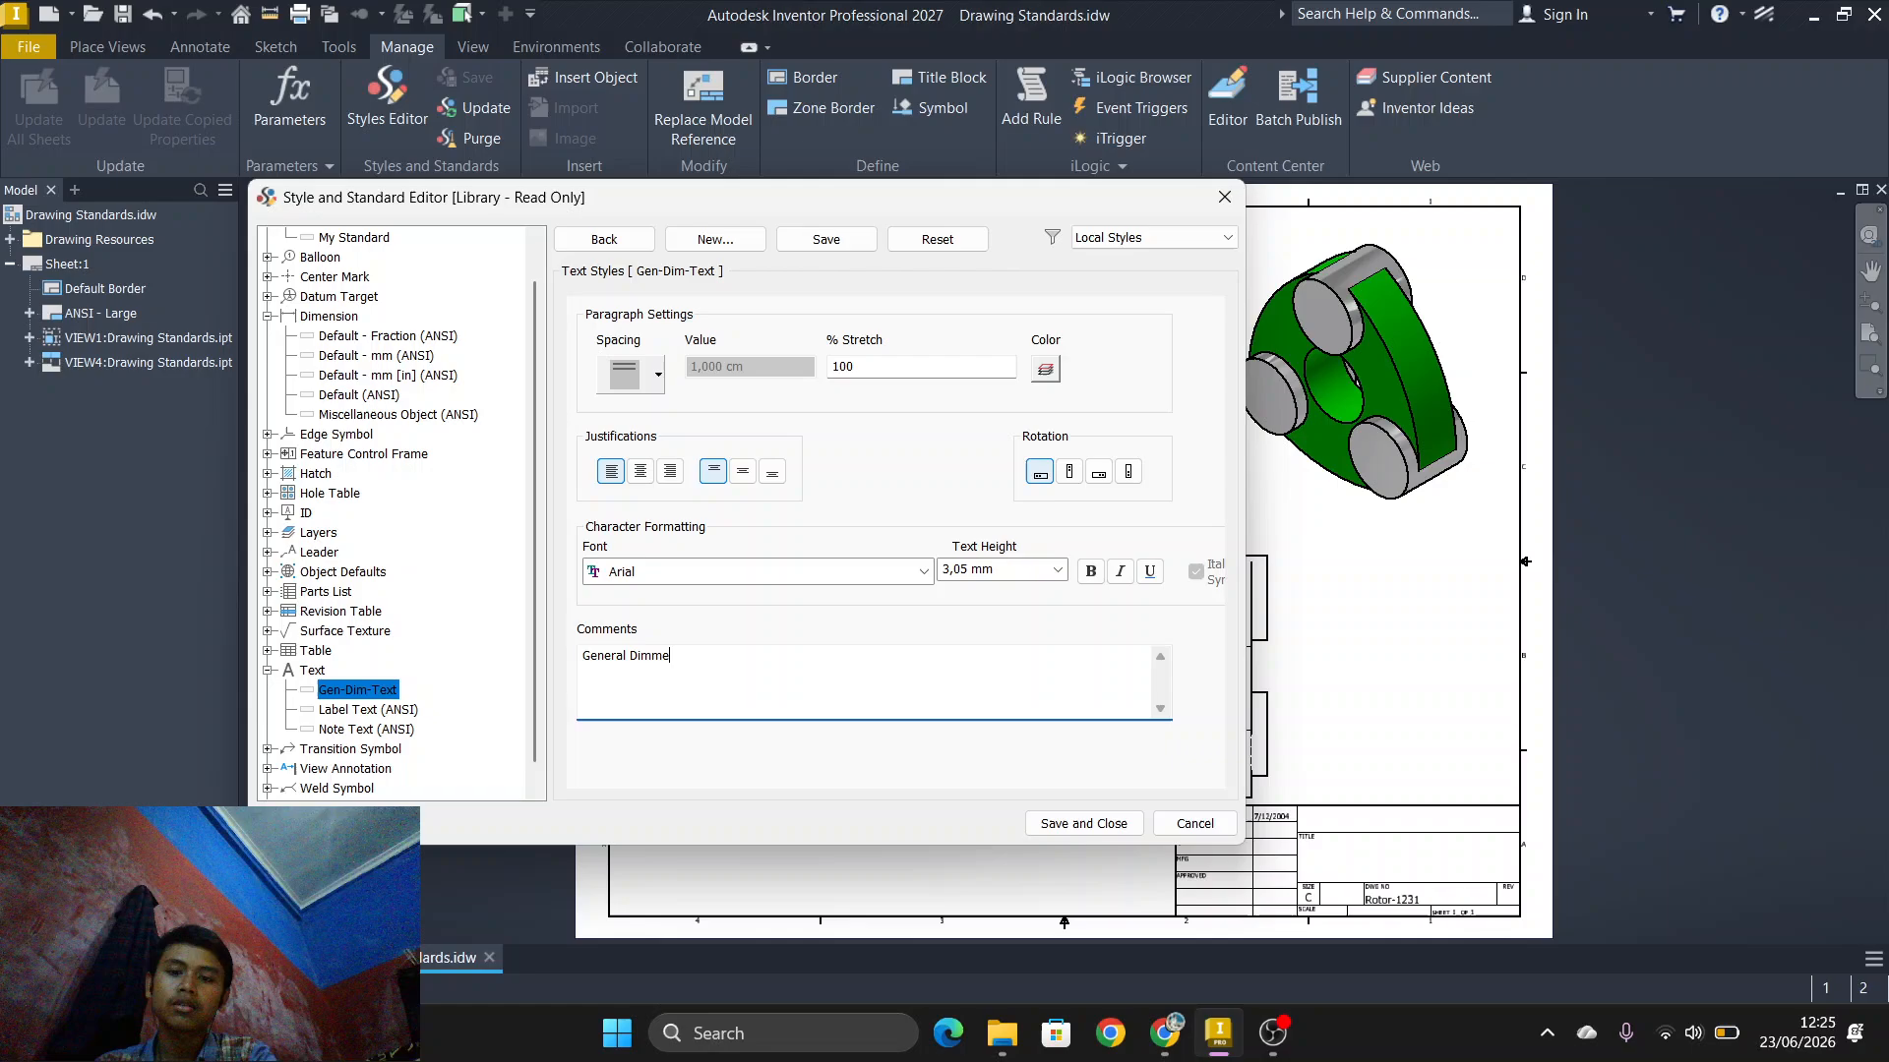
pyautogui.press('BackSpace')
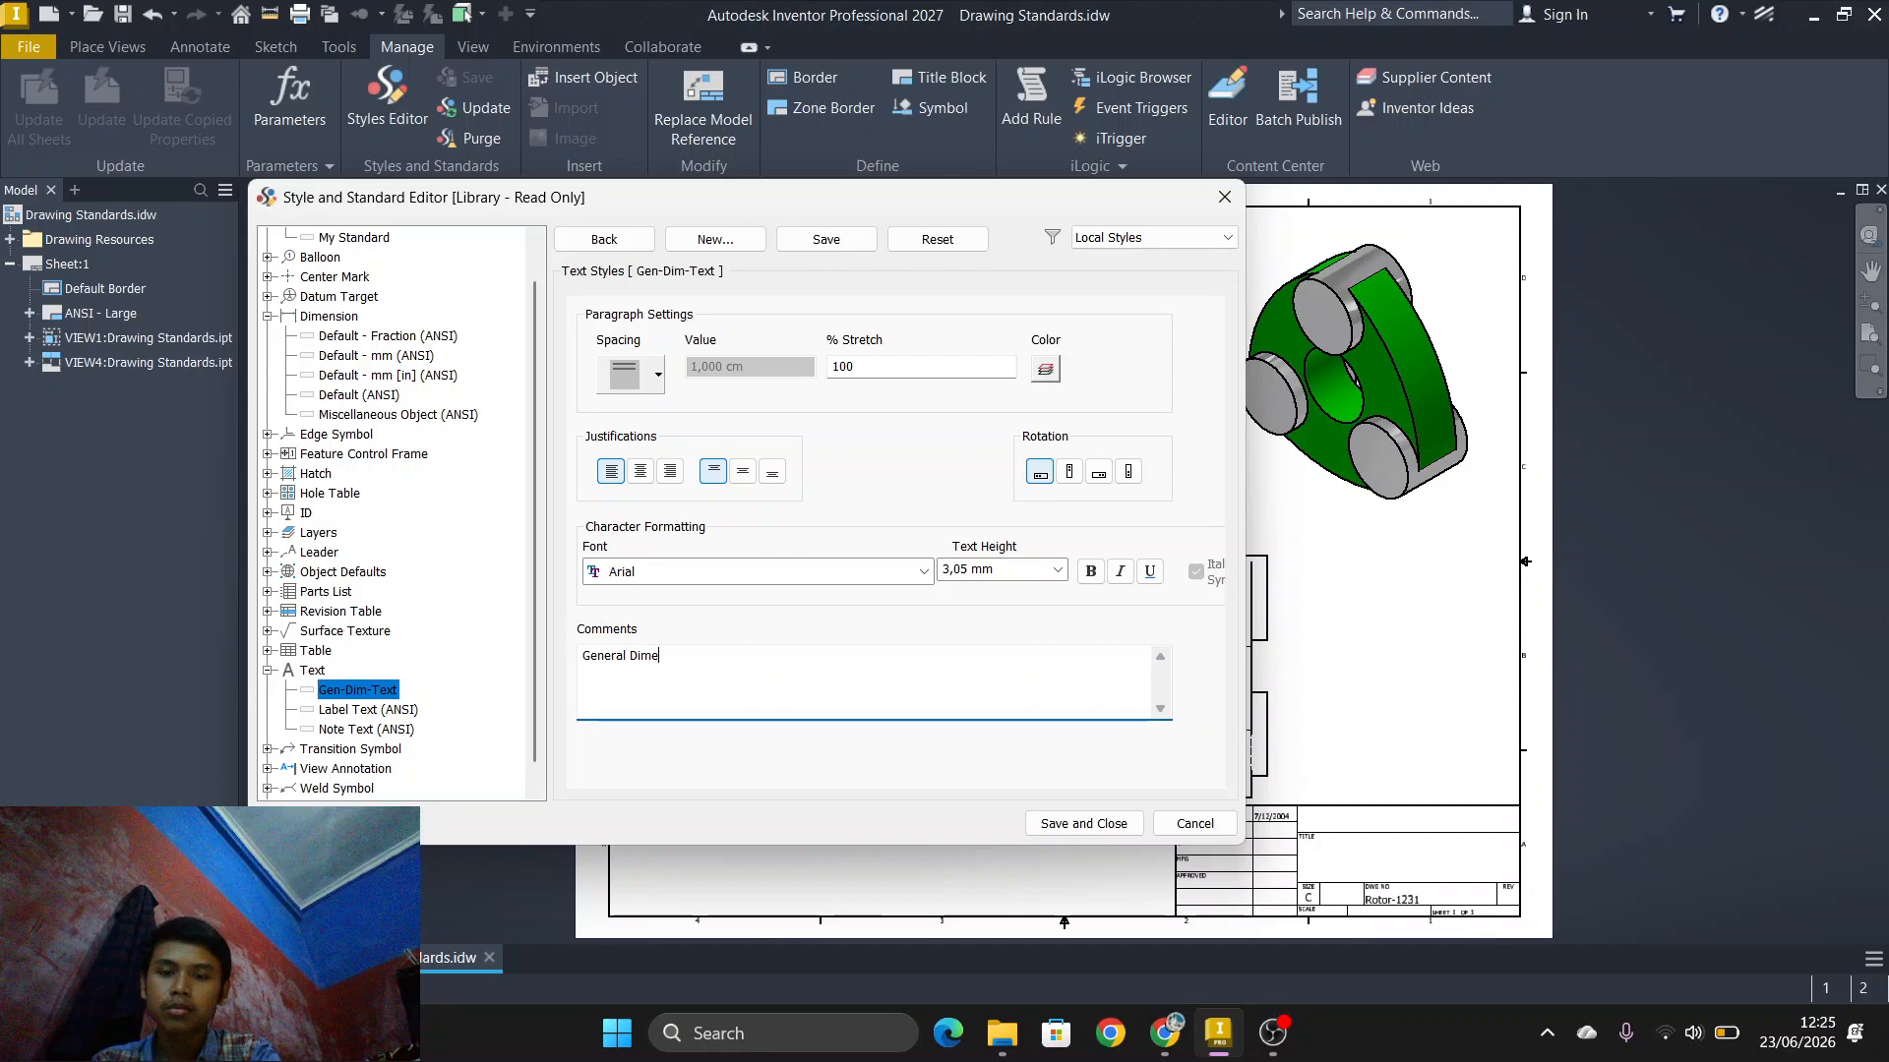
pyautogui.press('BackSpace')
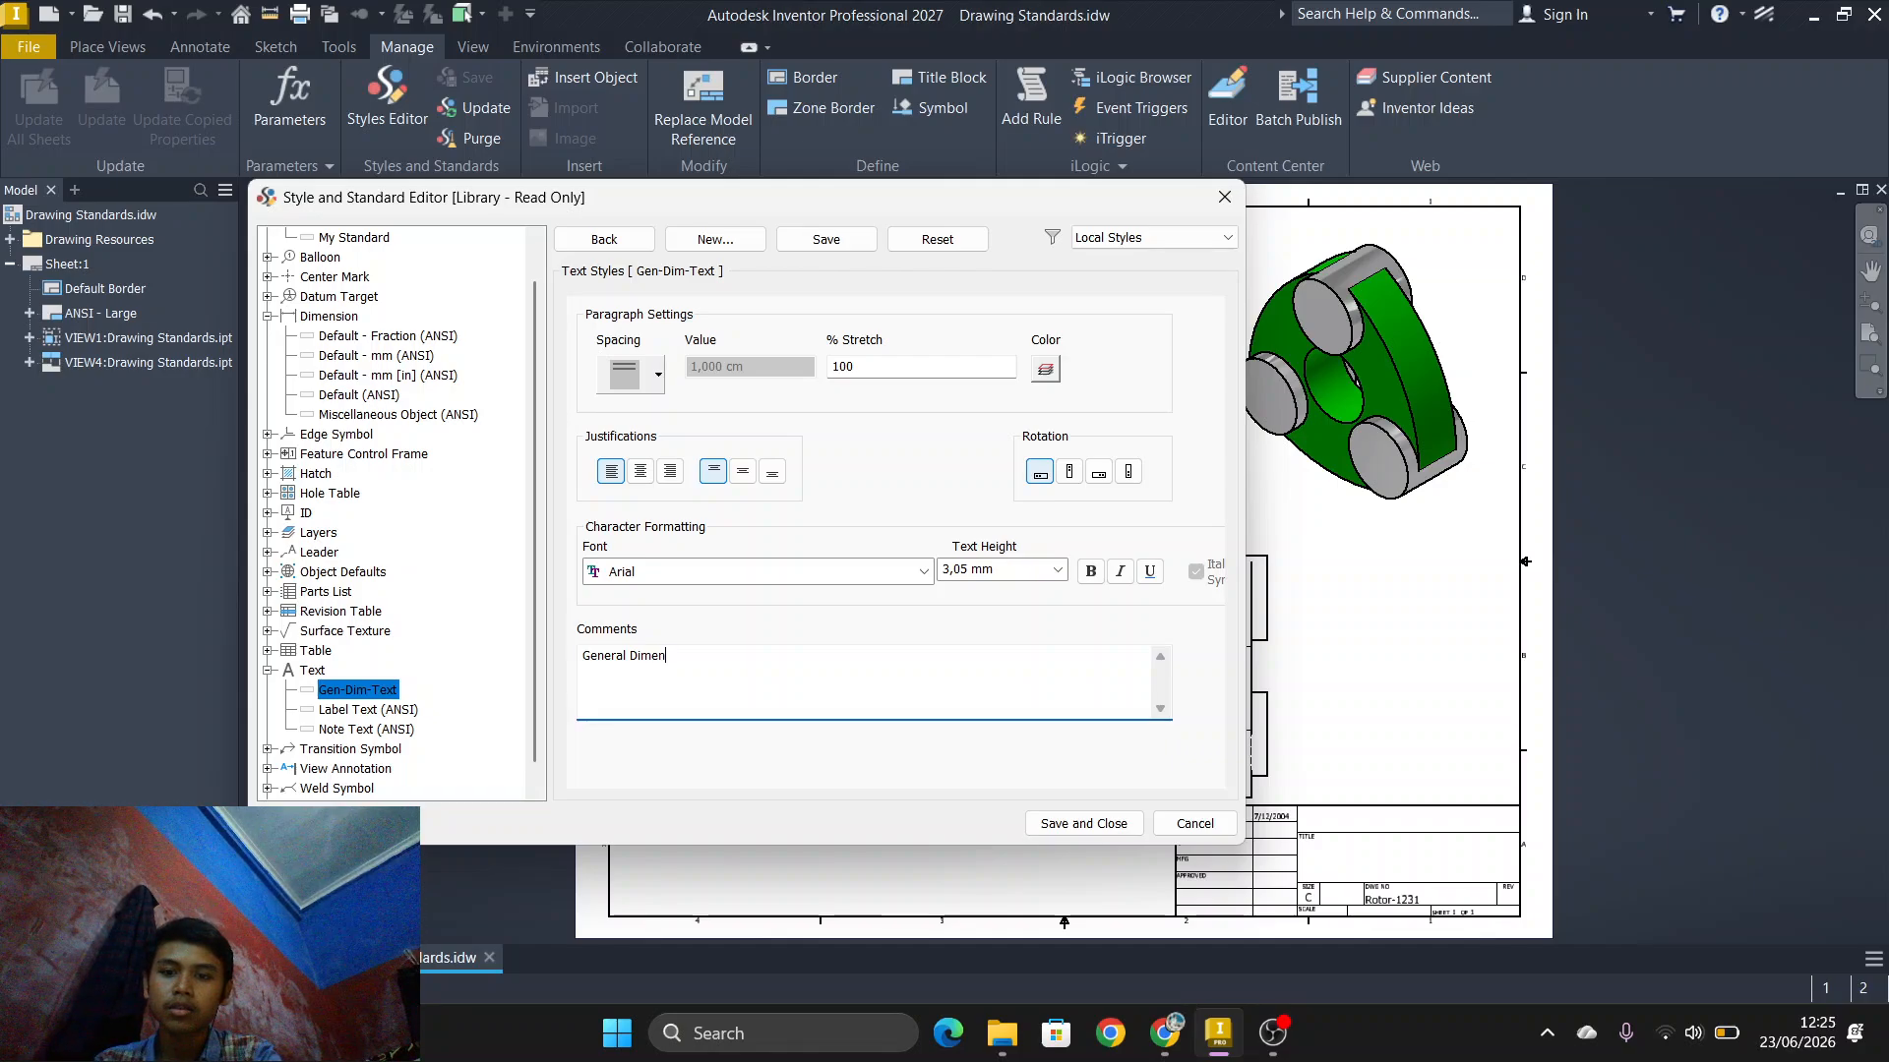
pyautogui.write('nsion t')
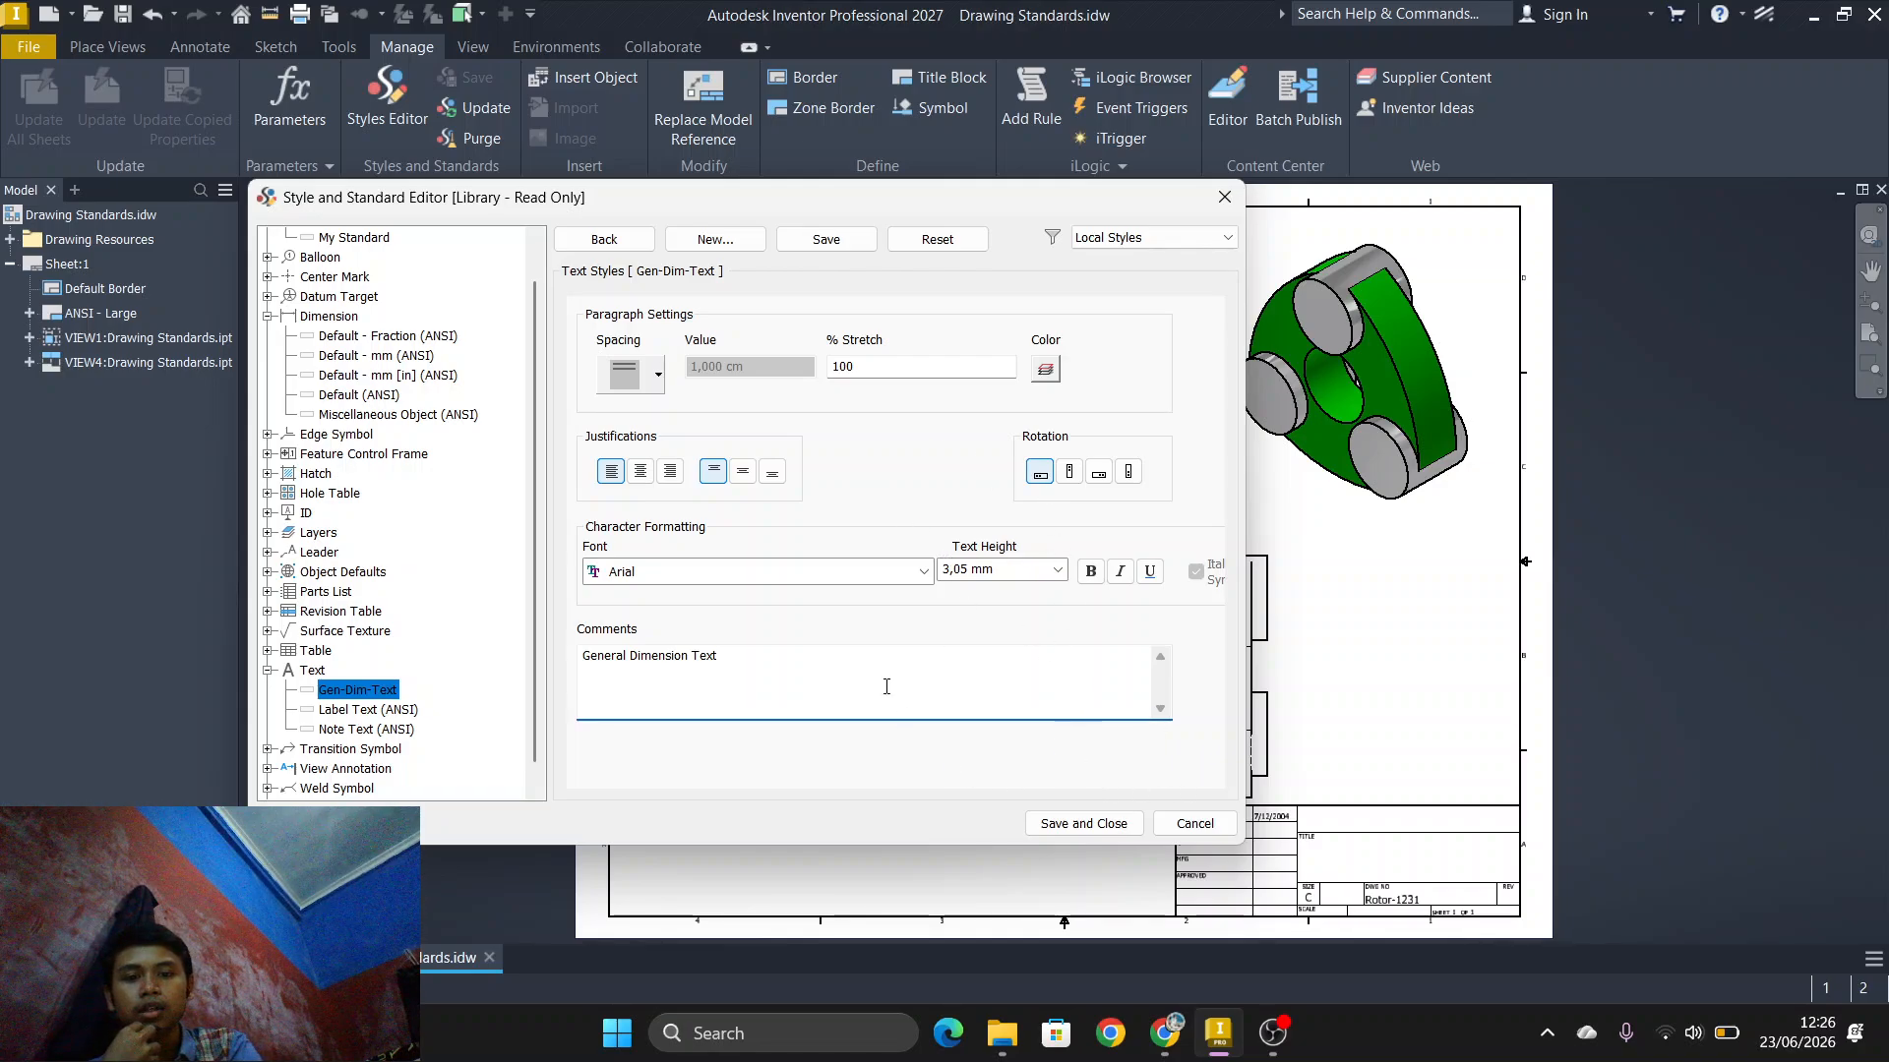
pyautogui.click(831, 242)
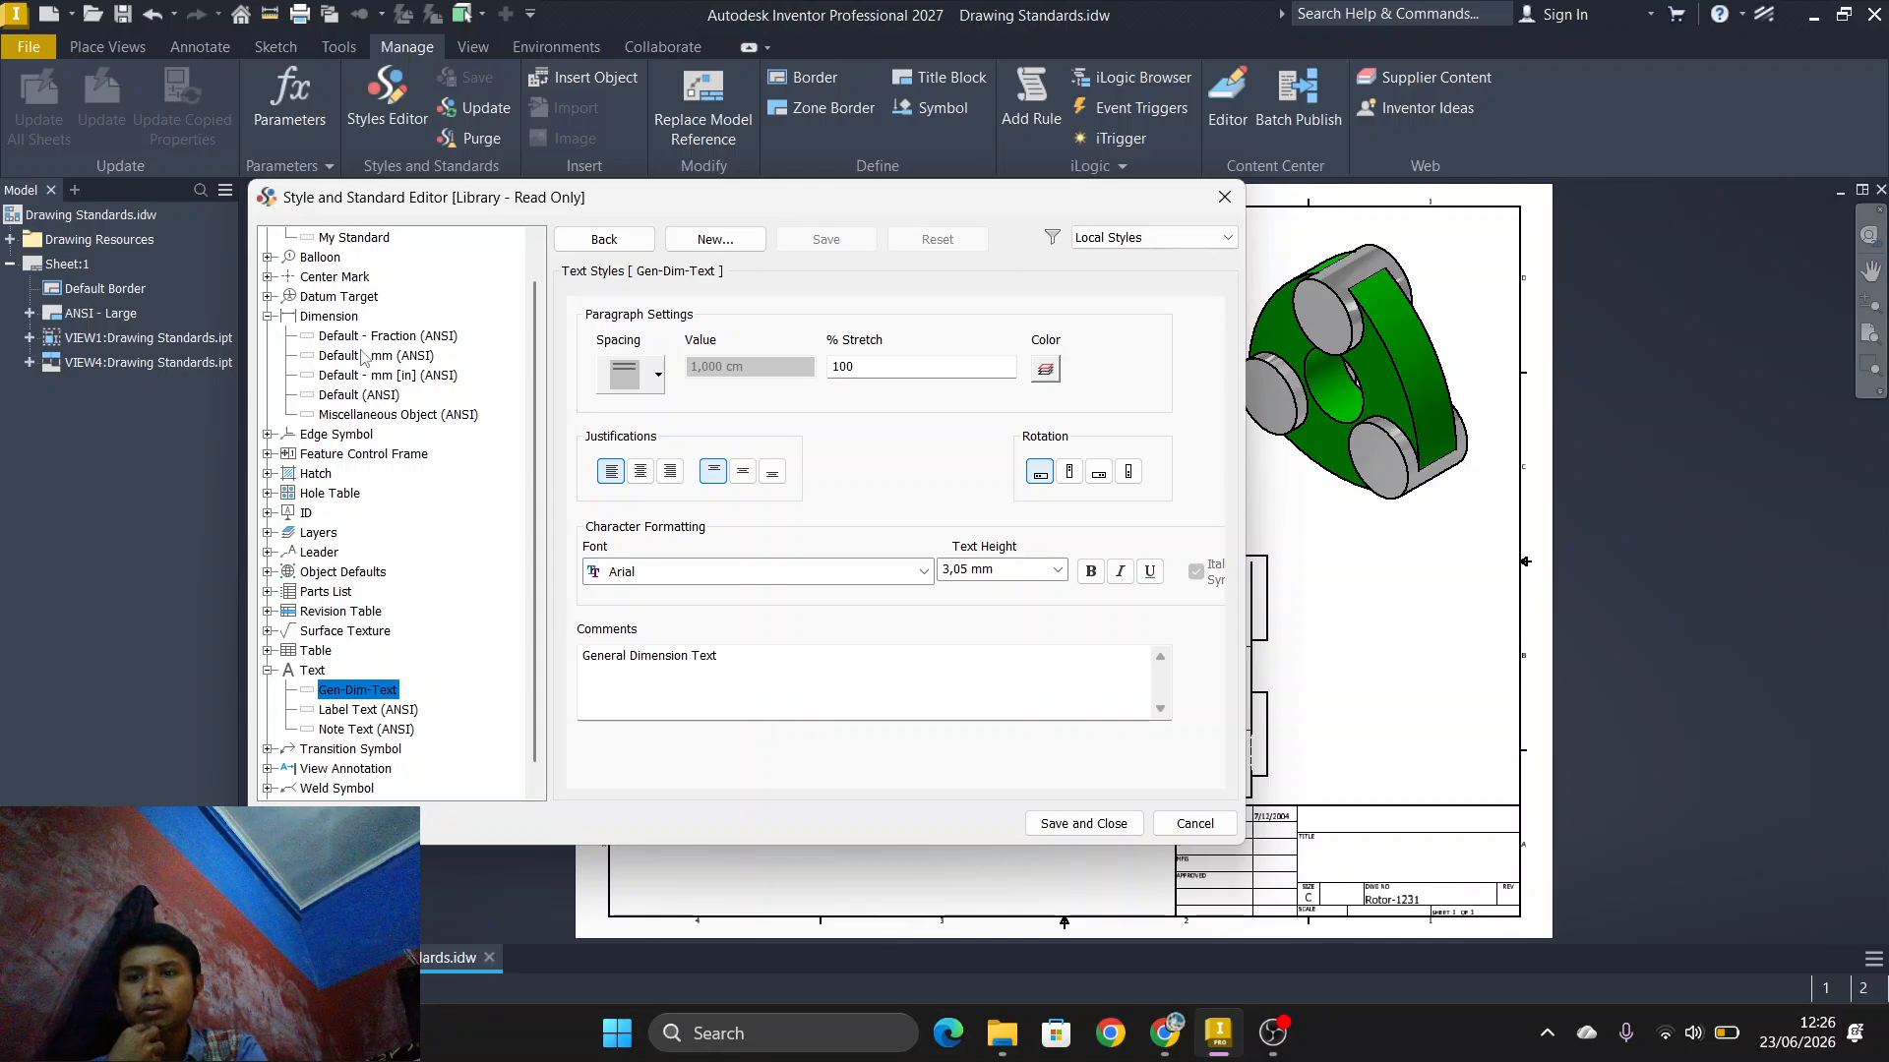
# Step: Enable the Gen-Dim-Text text style among the available styles of My Standard and save the standard
pyautogui.scroll(1, 362, 356)
pyautogui.click(351, 277)
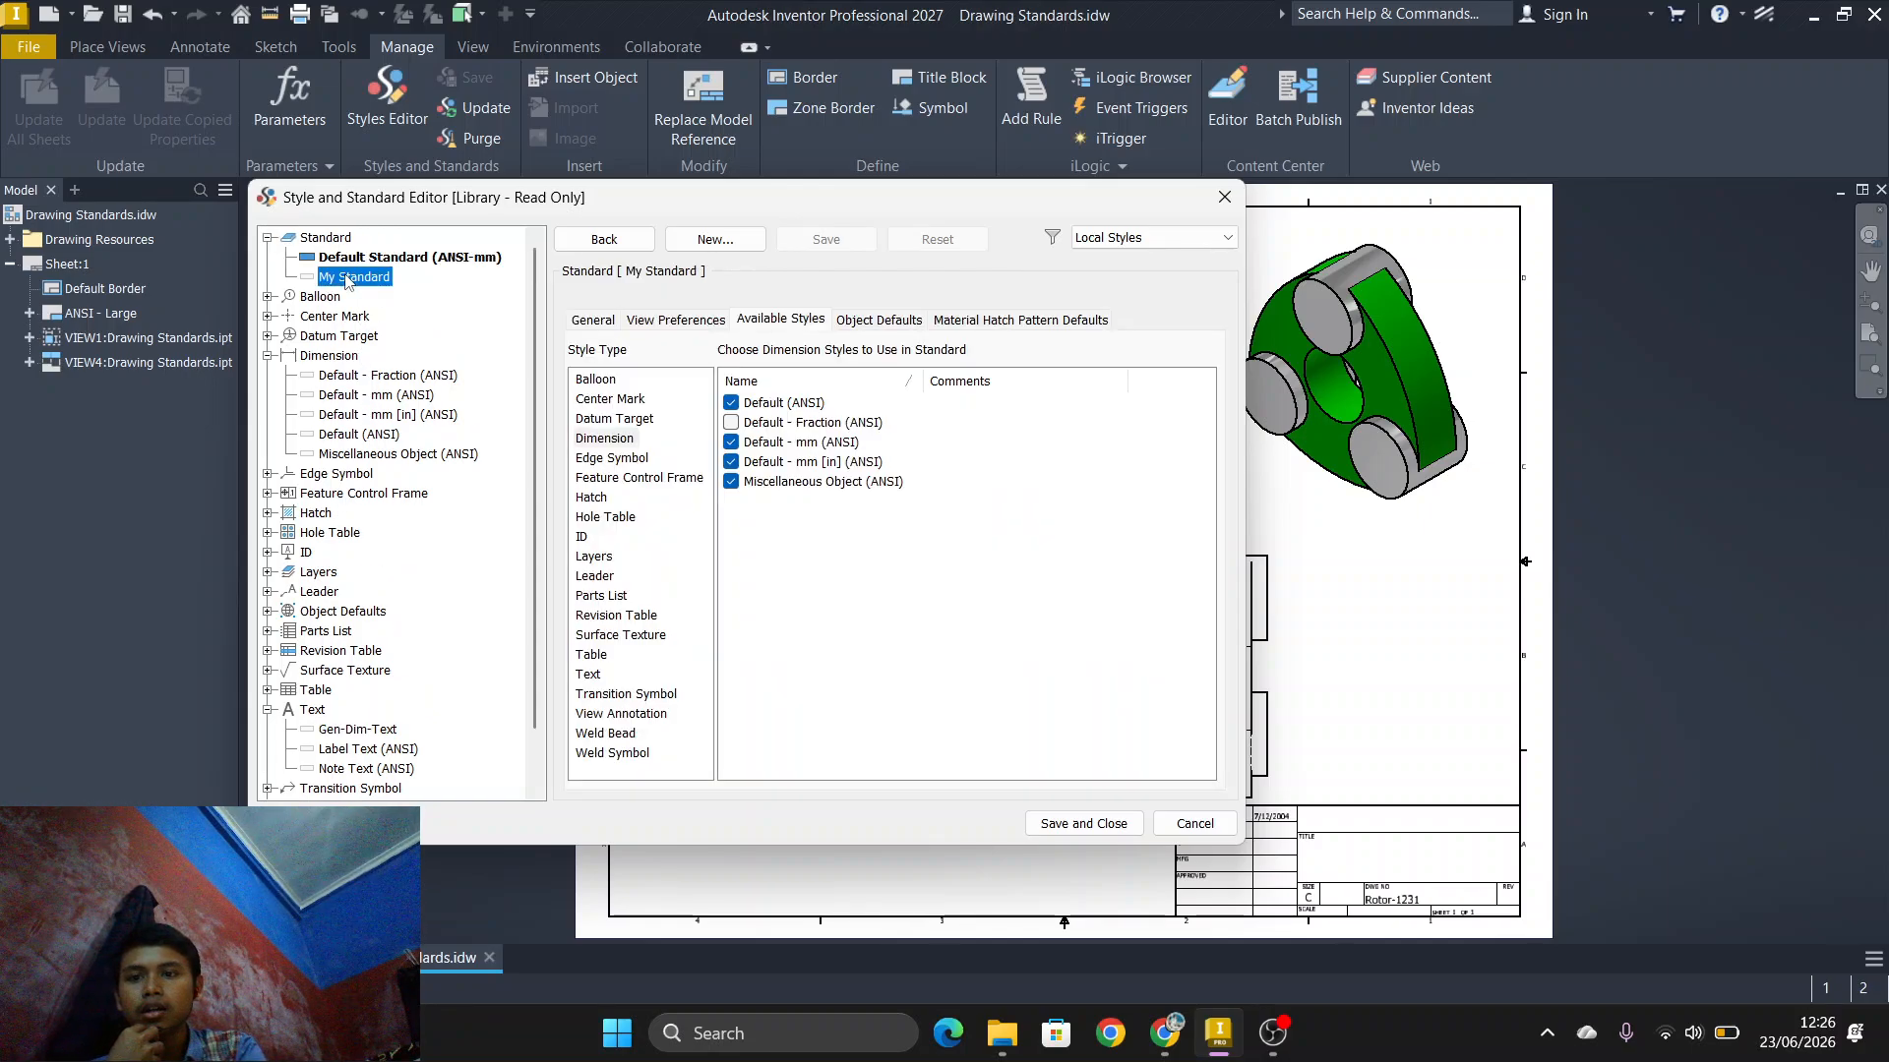
pyautogui.click(589, 675)
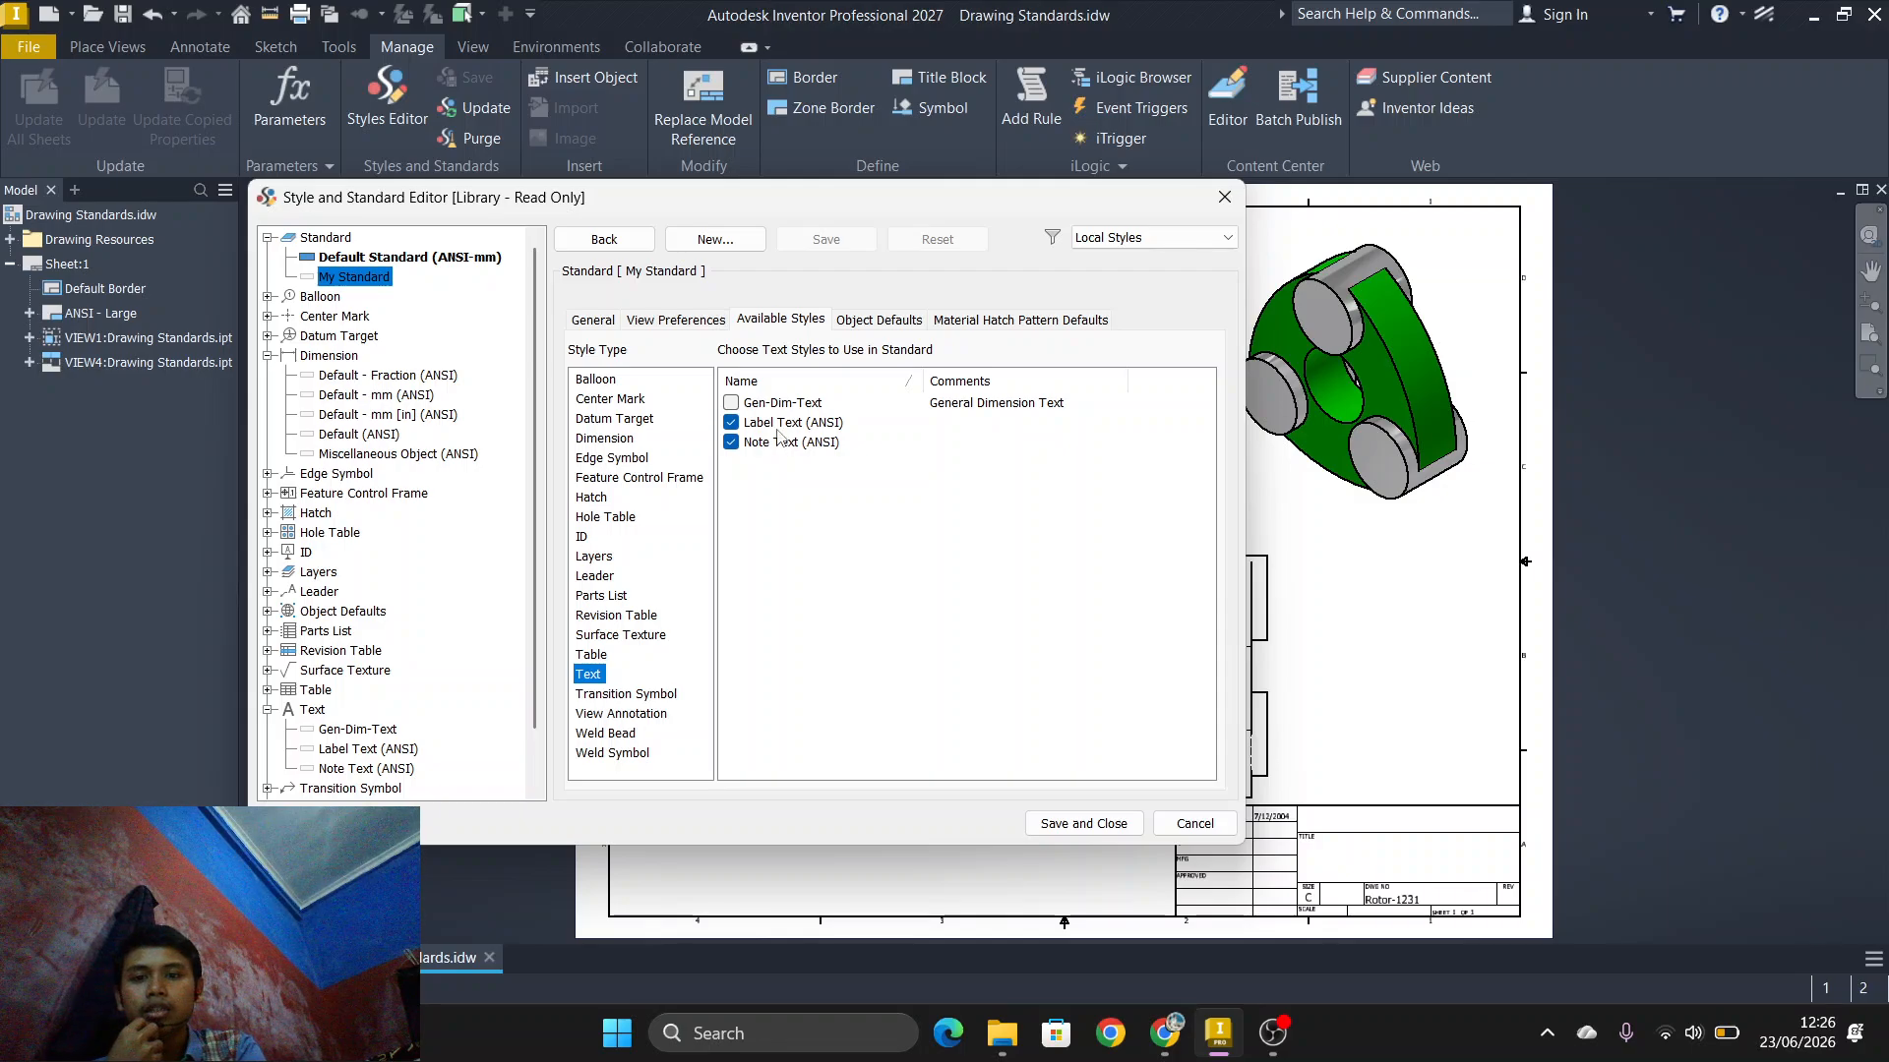
pyautogui.click(731, 403)
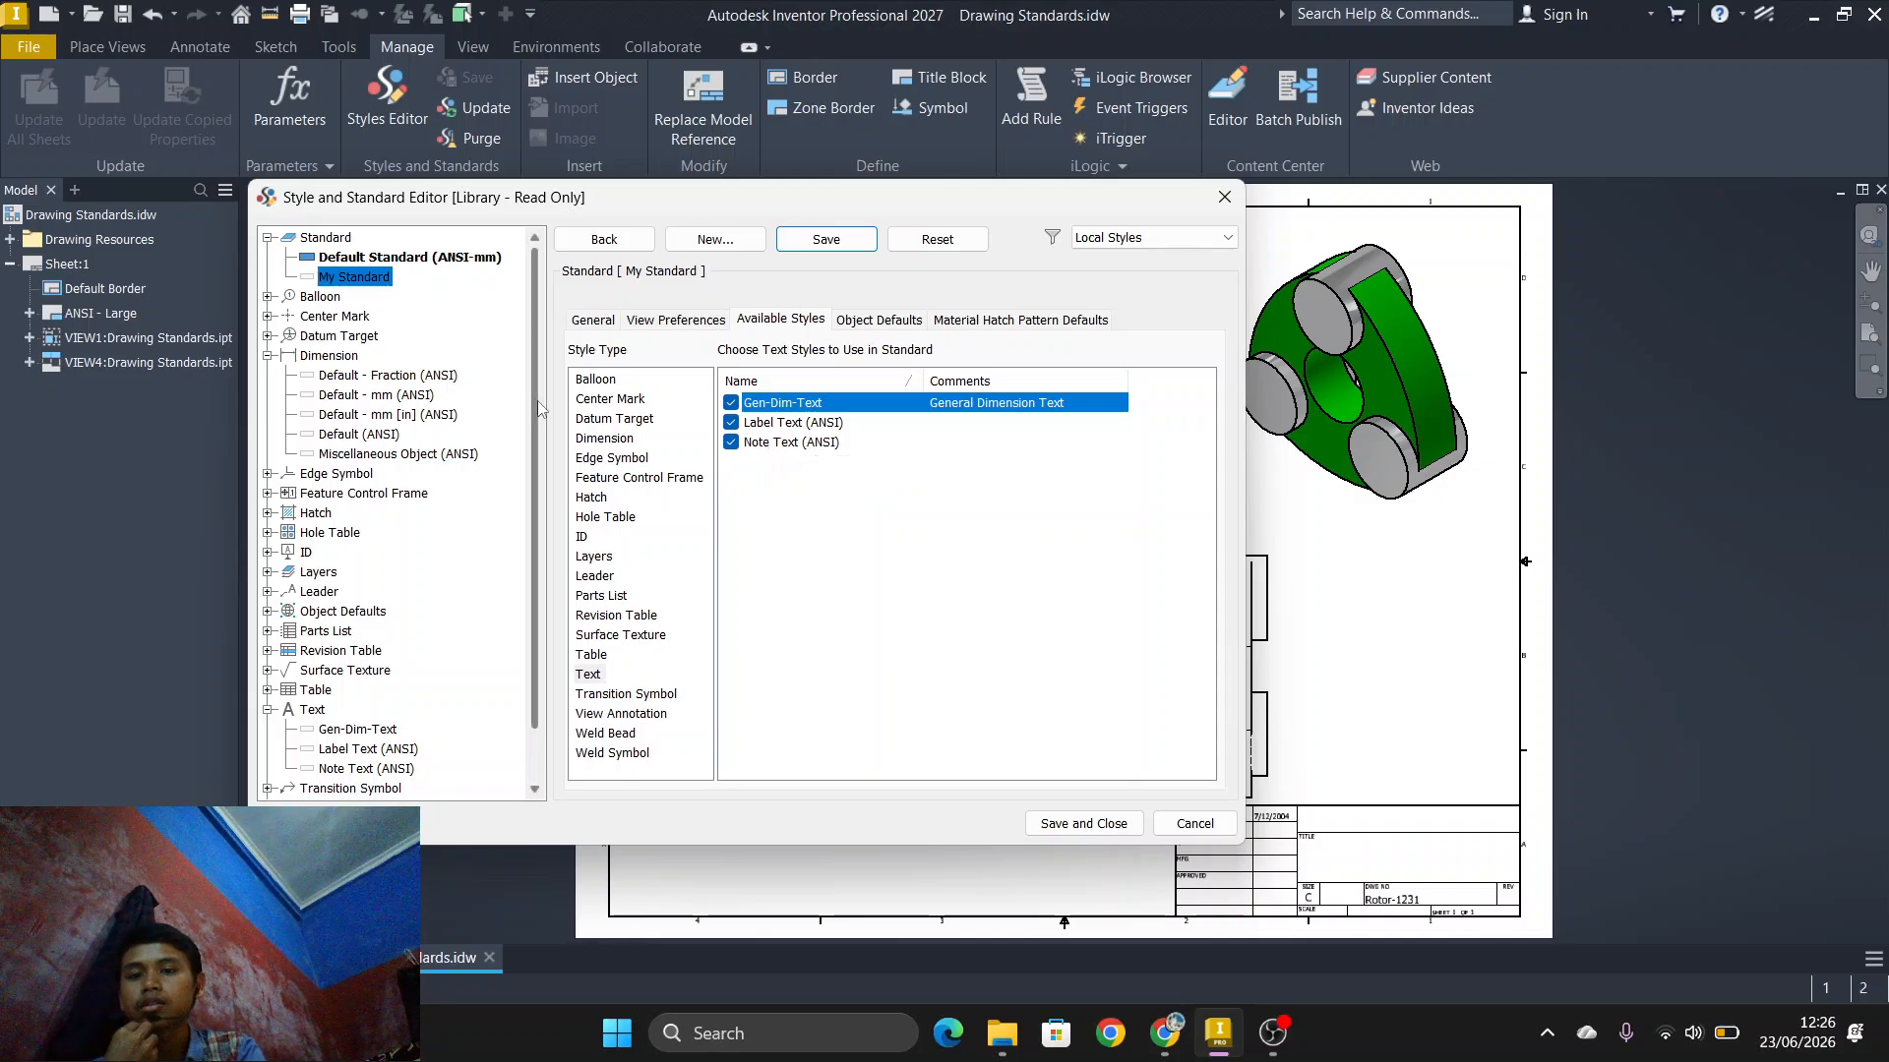
pyautogui.click(826, 239)
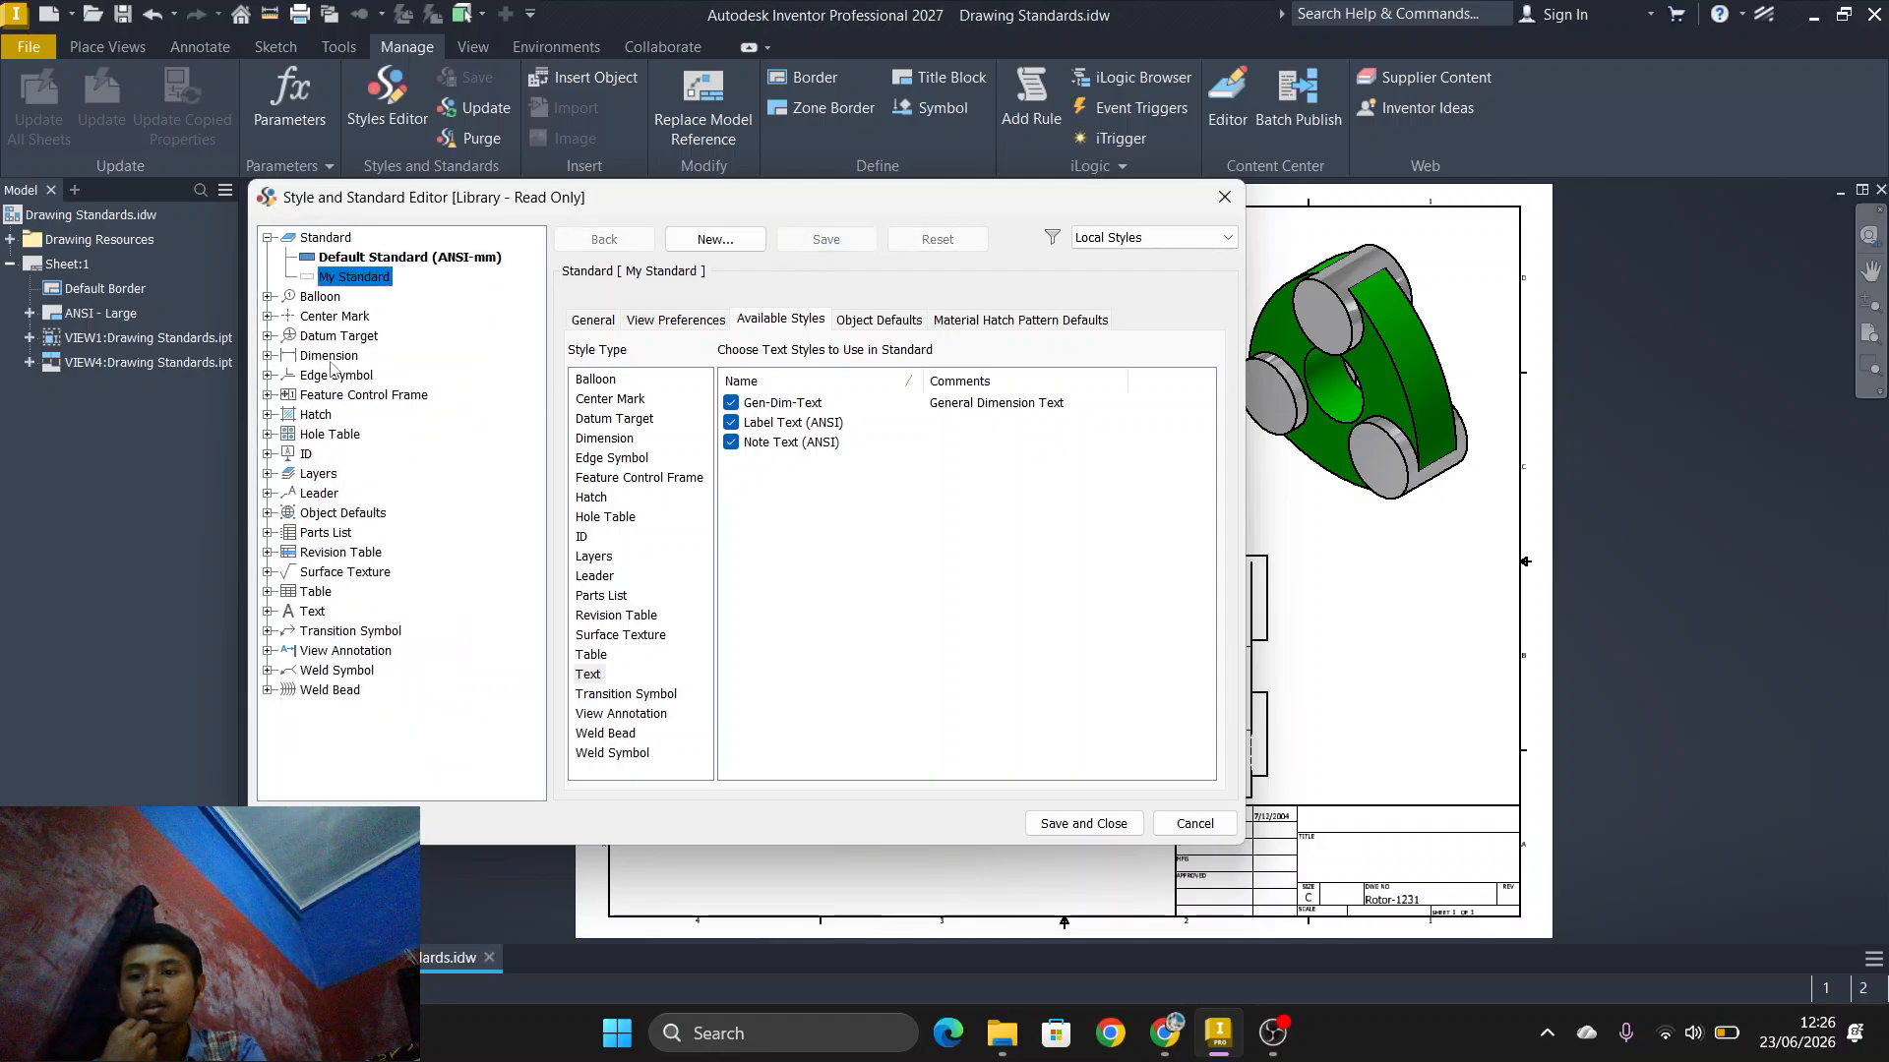
# Step: Set the primary text style of the Default (ANSI) dimension style to Gen-Dim-Text and save the style
pyautogui.click(266, 356)
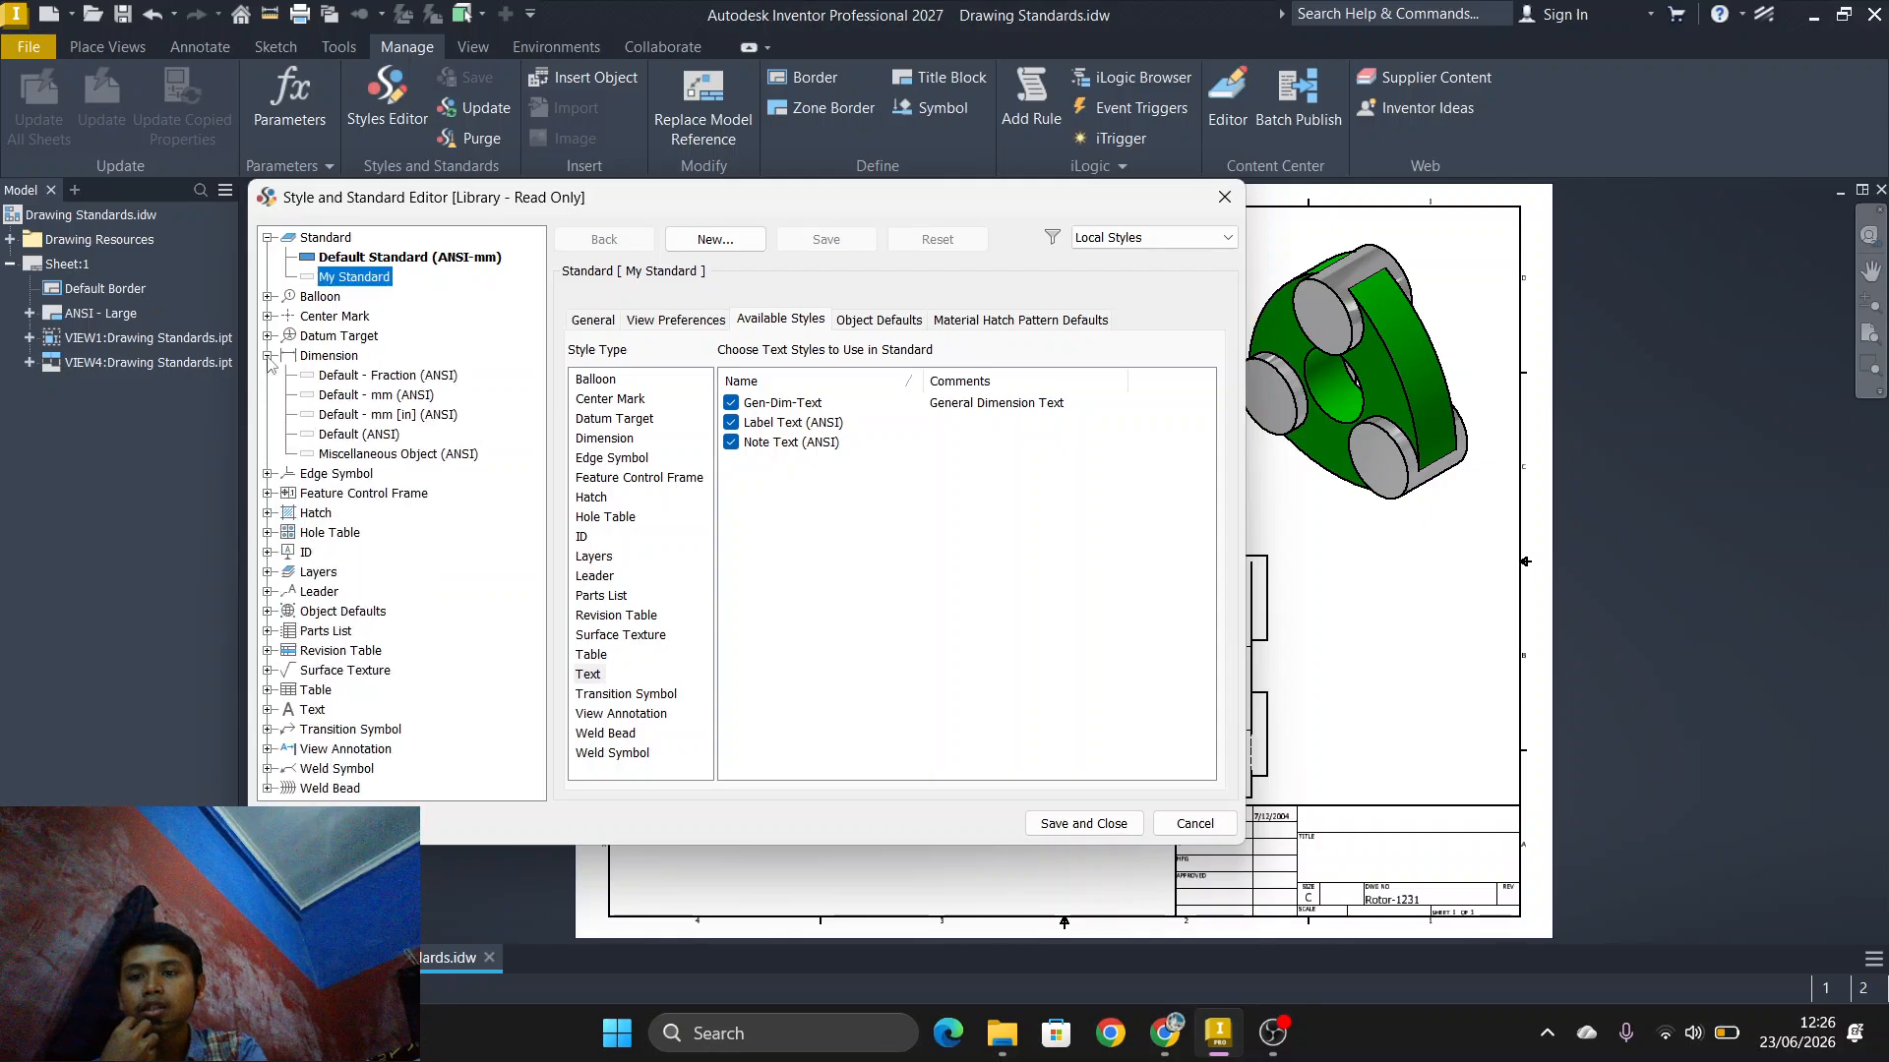
pyautogui.click(348, 434)
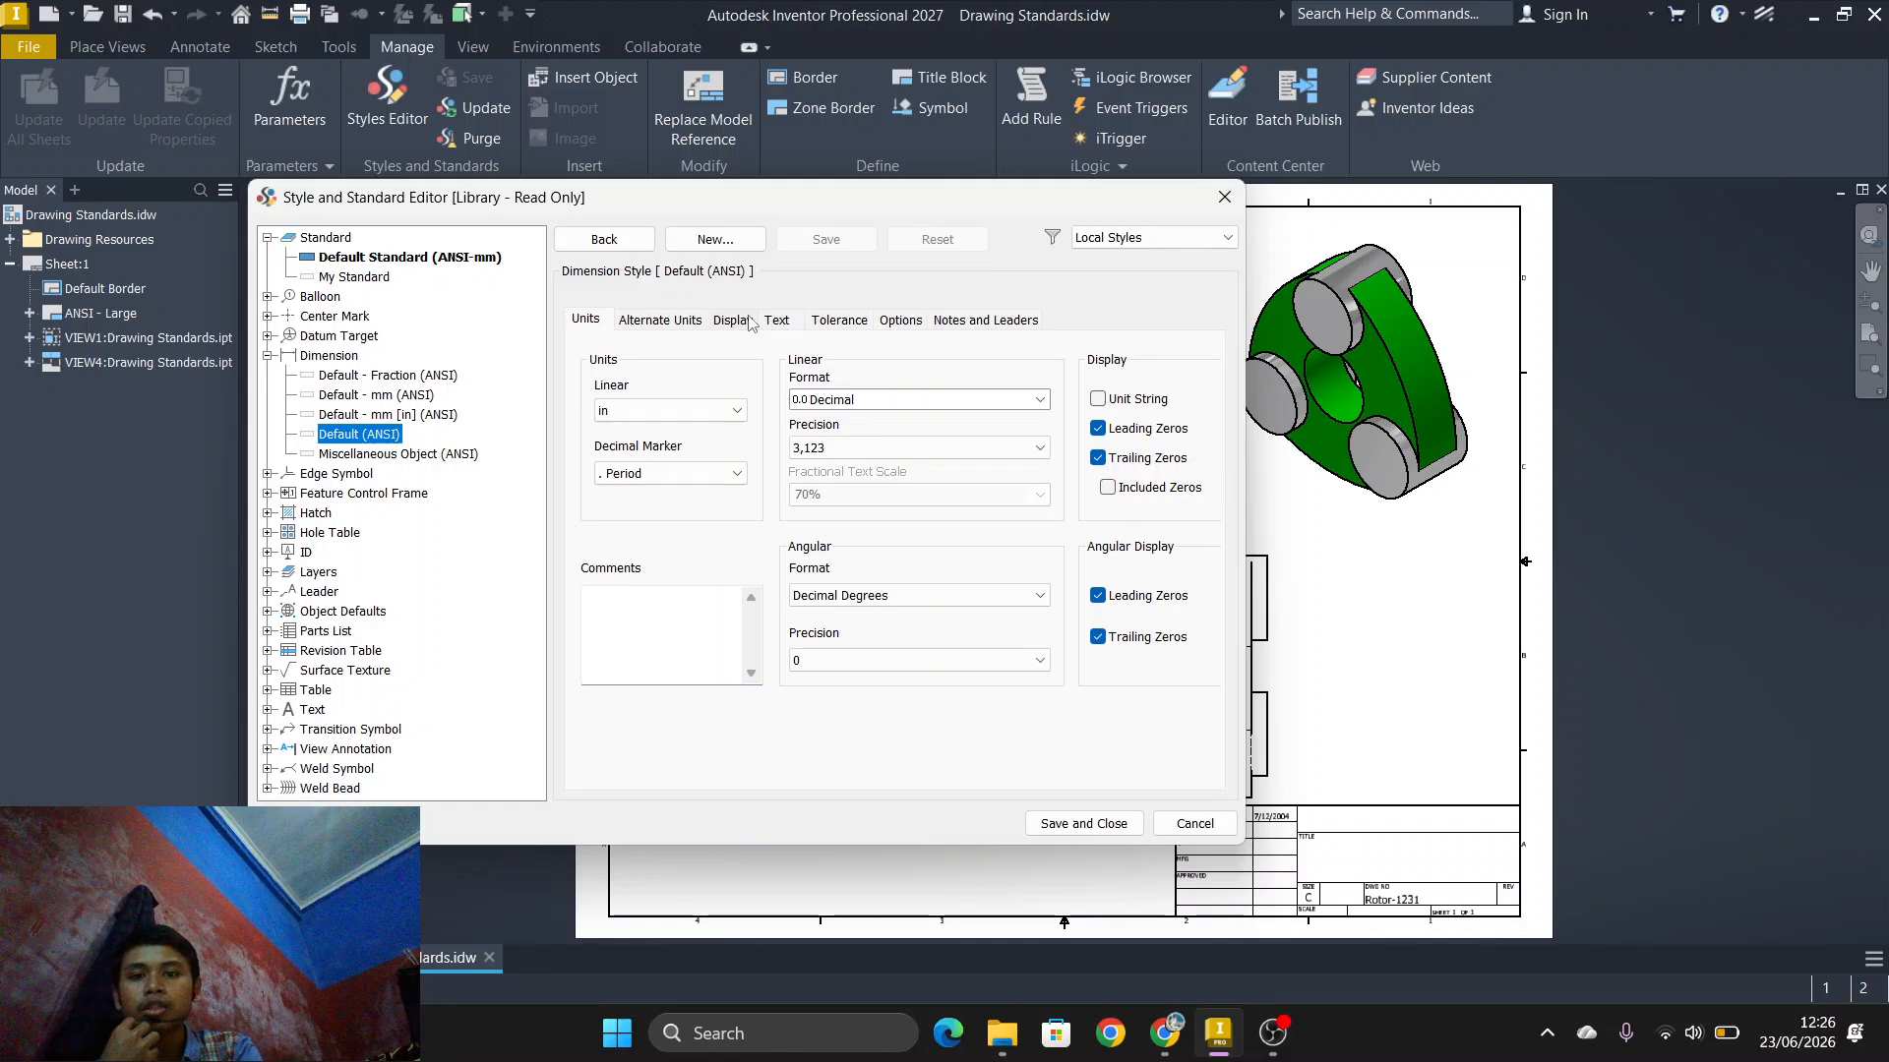
pyautogui.click(779, 321)
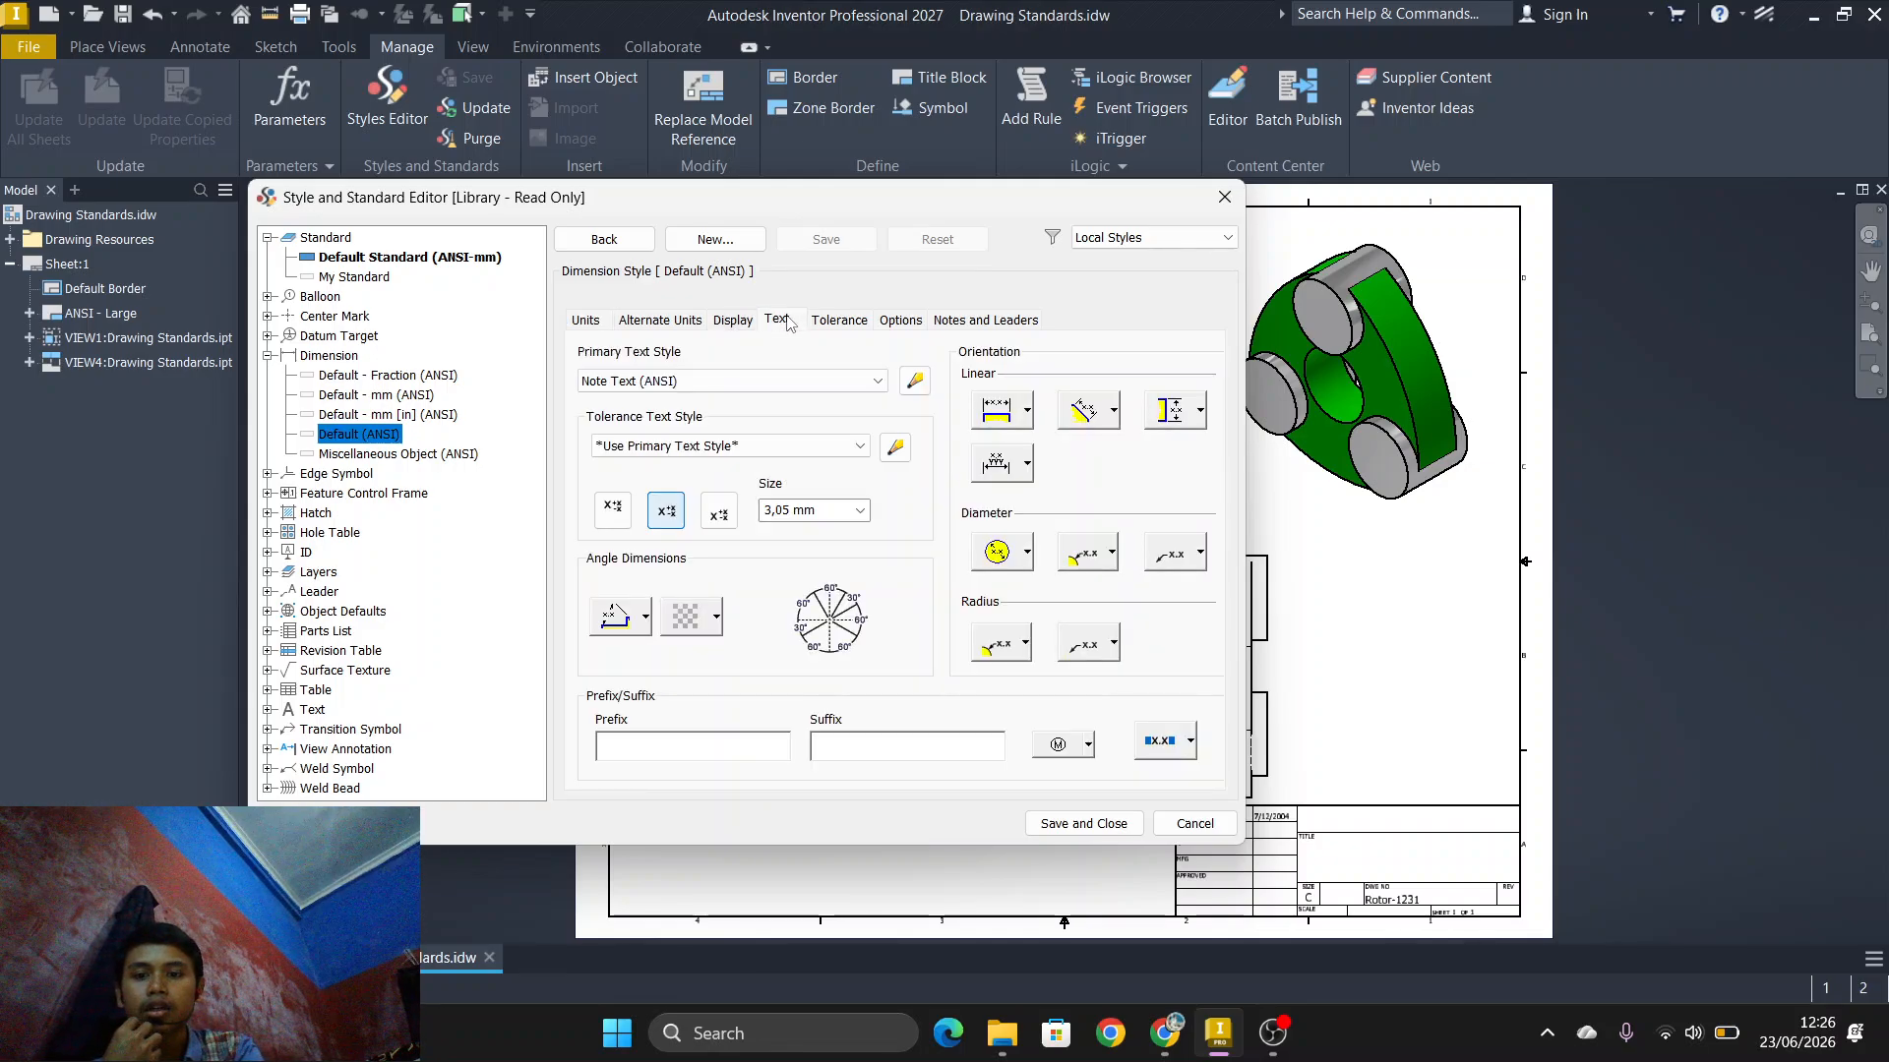
pyautogui.click(657, 381)
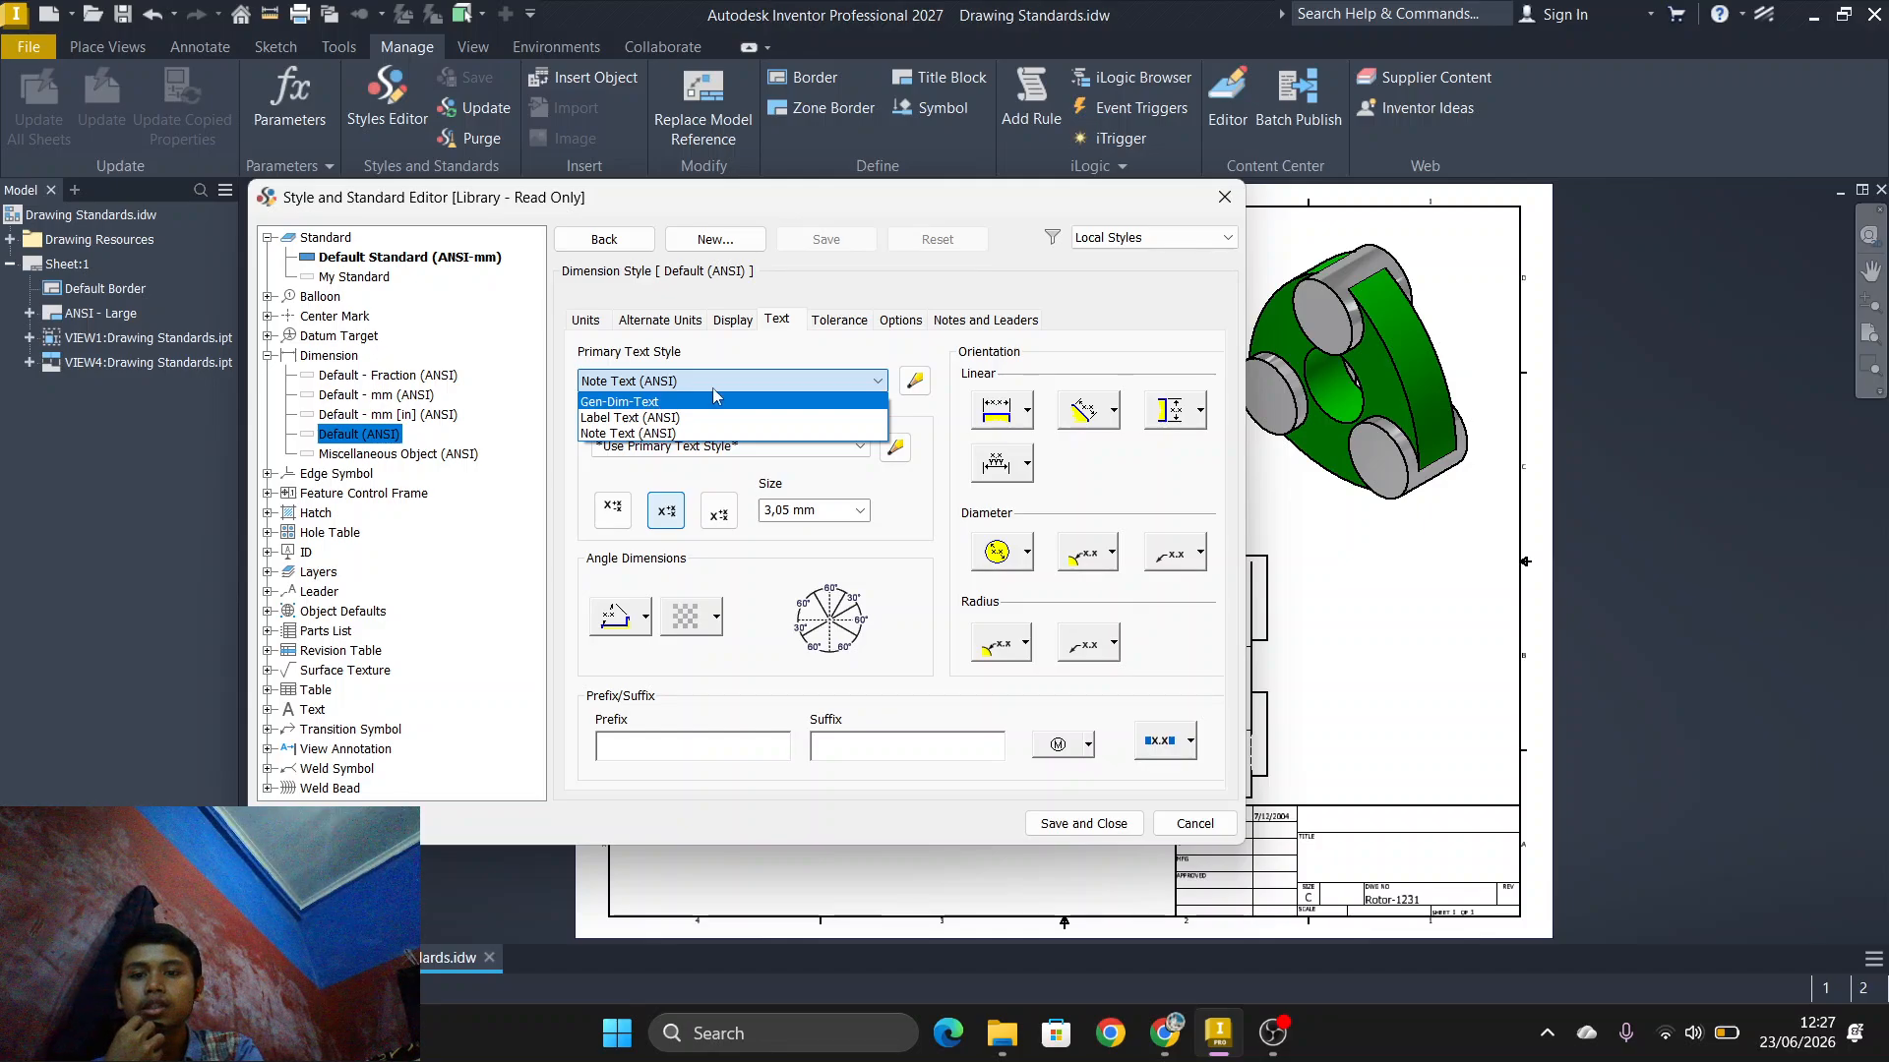
pyautogui.click(675, 401)
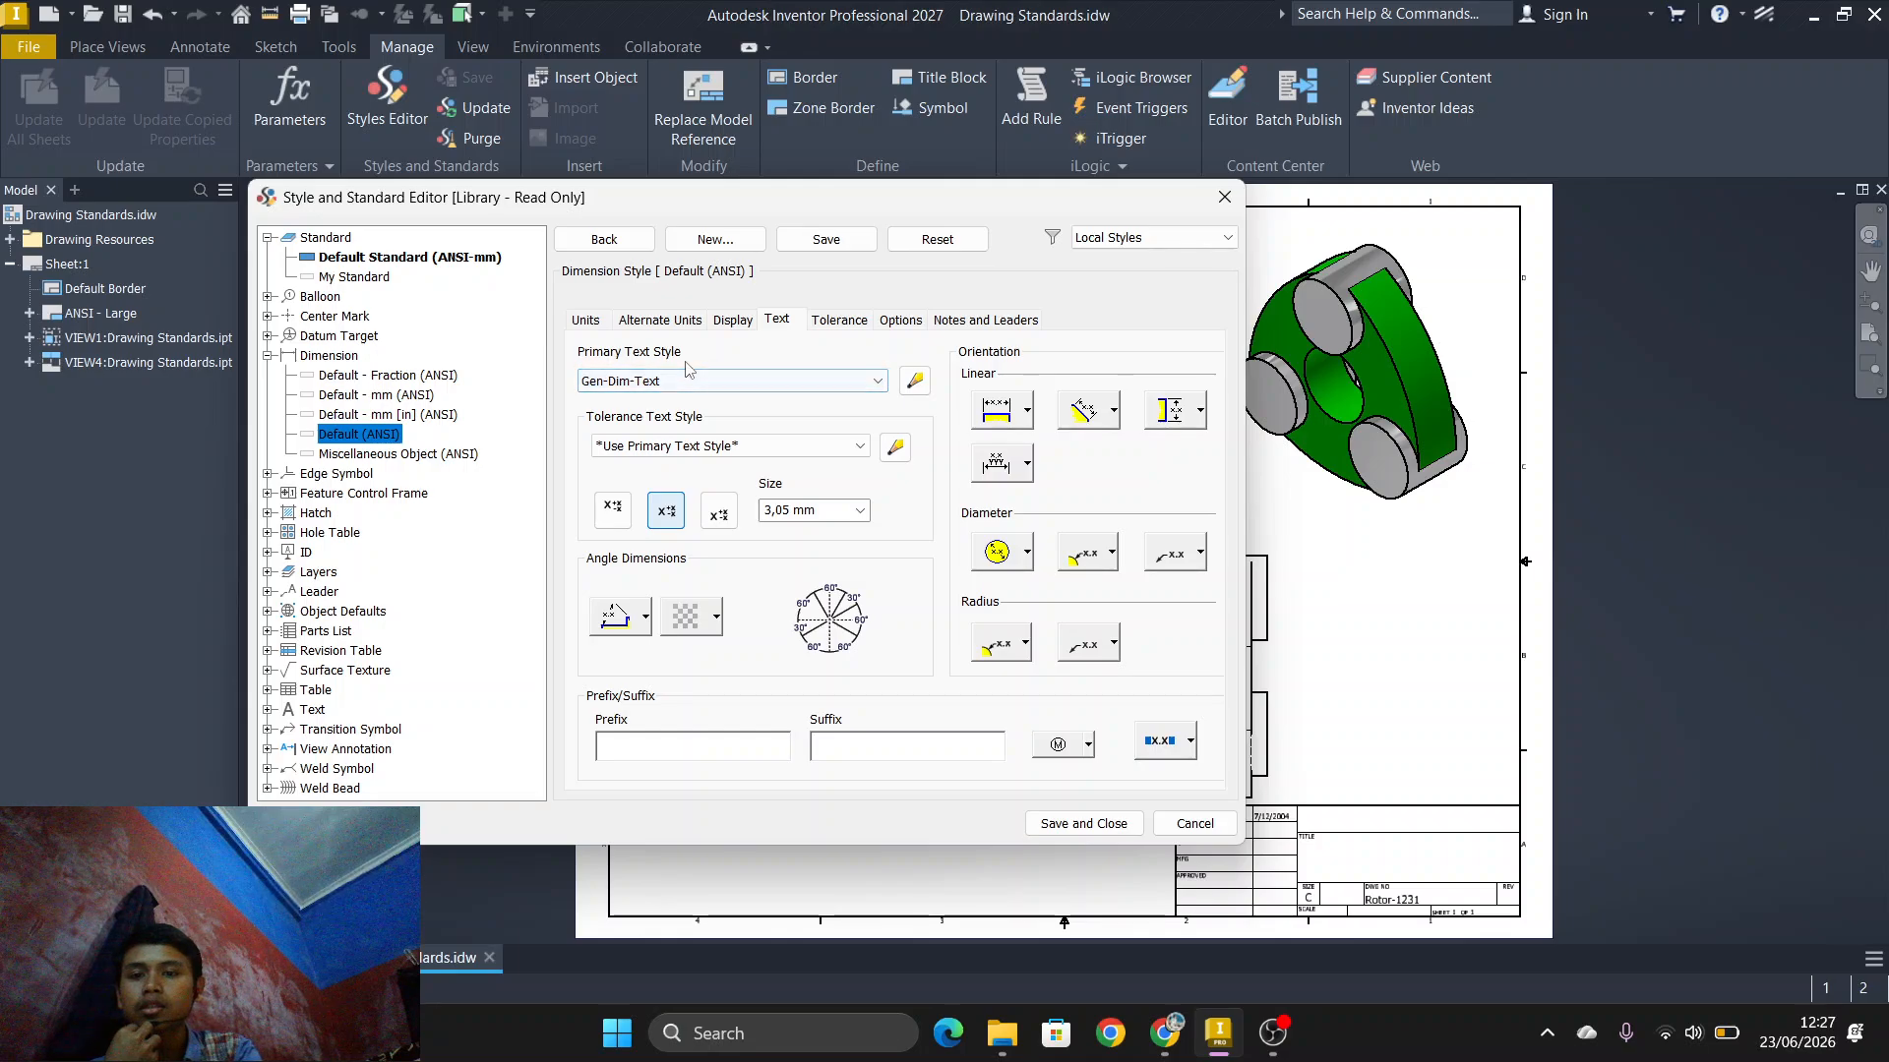
pyautogui.click(839, 240)
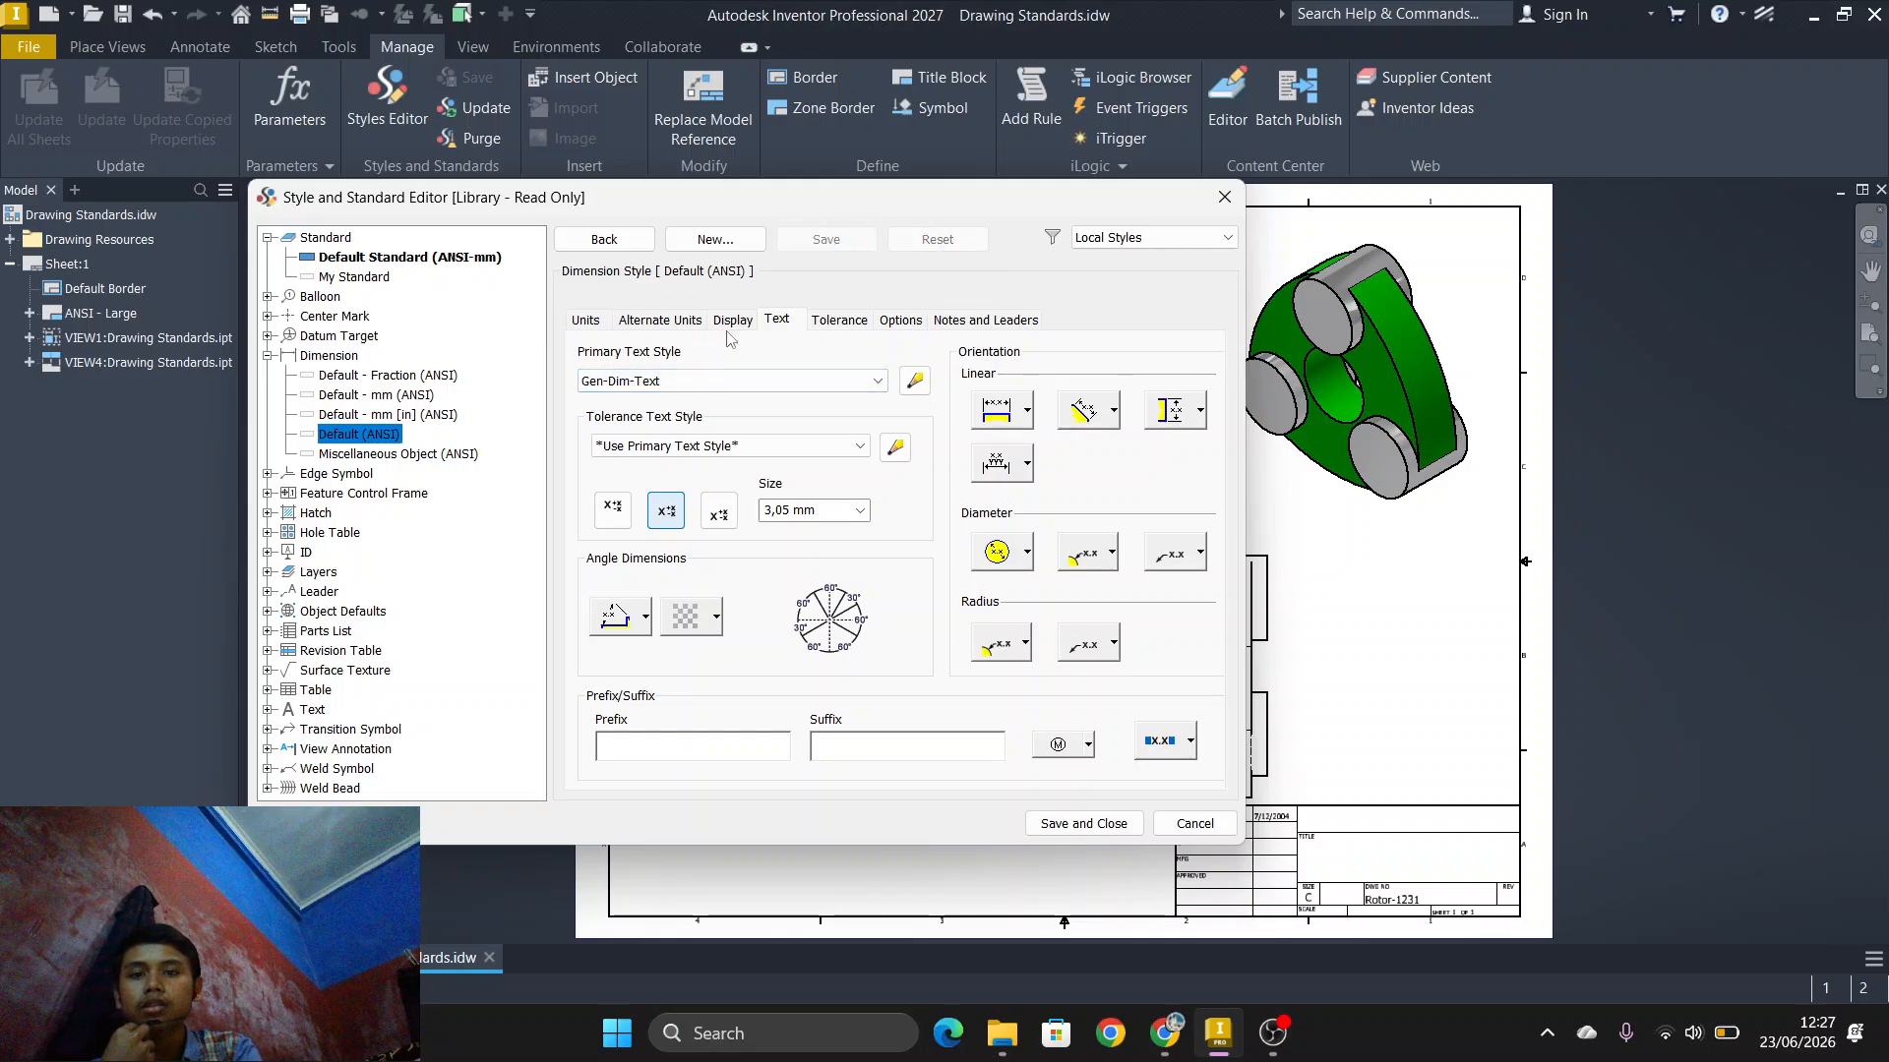
# Step: Set the primary text style of the Default - mm (ANSI) dimension style to Gen-Dim-Text and save the edits
pyautogui.click(385, 398)
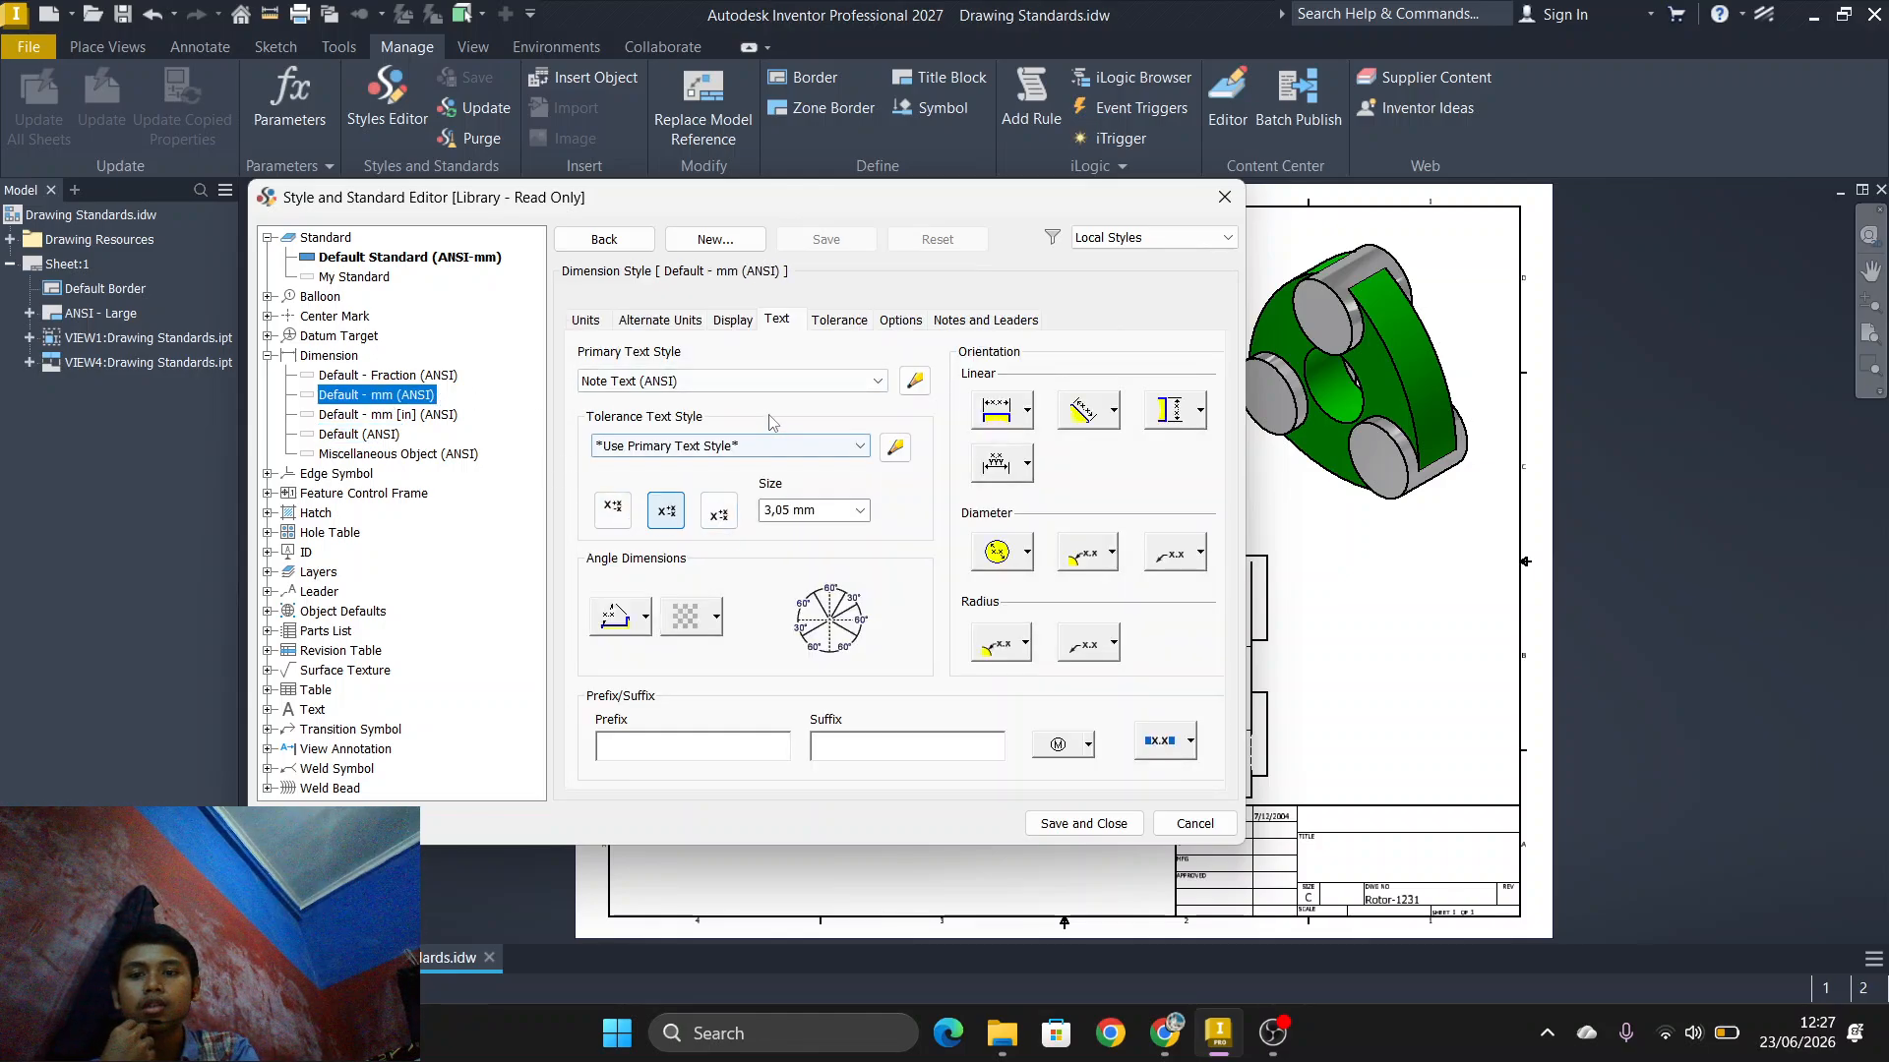
pyautogui.click(748, 382)
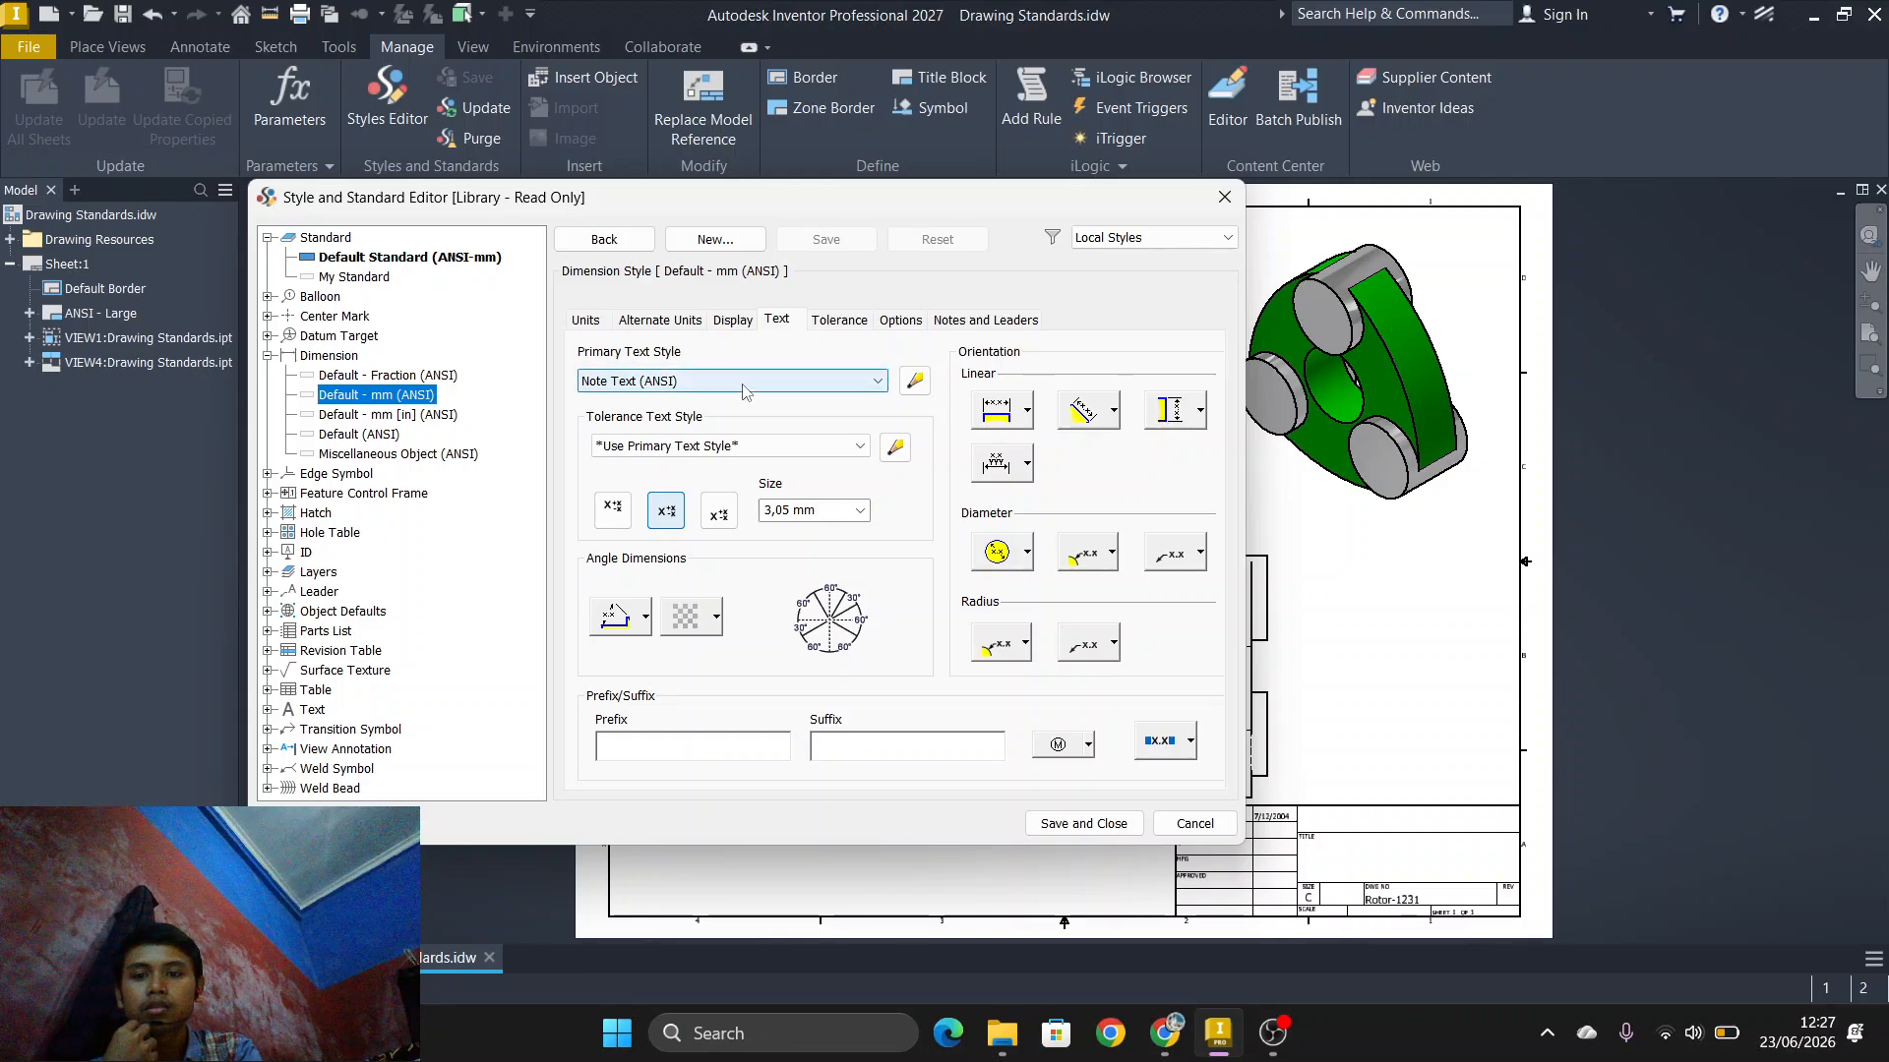
pyautogui.click(630, 401)
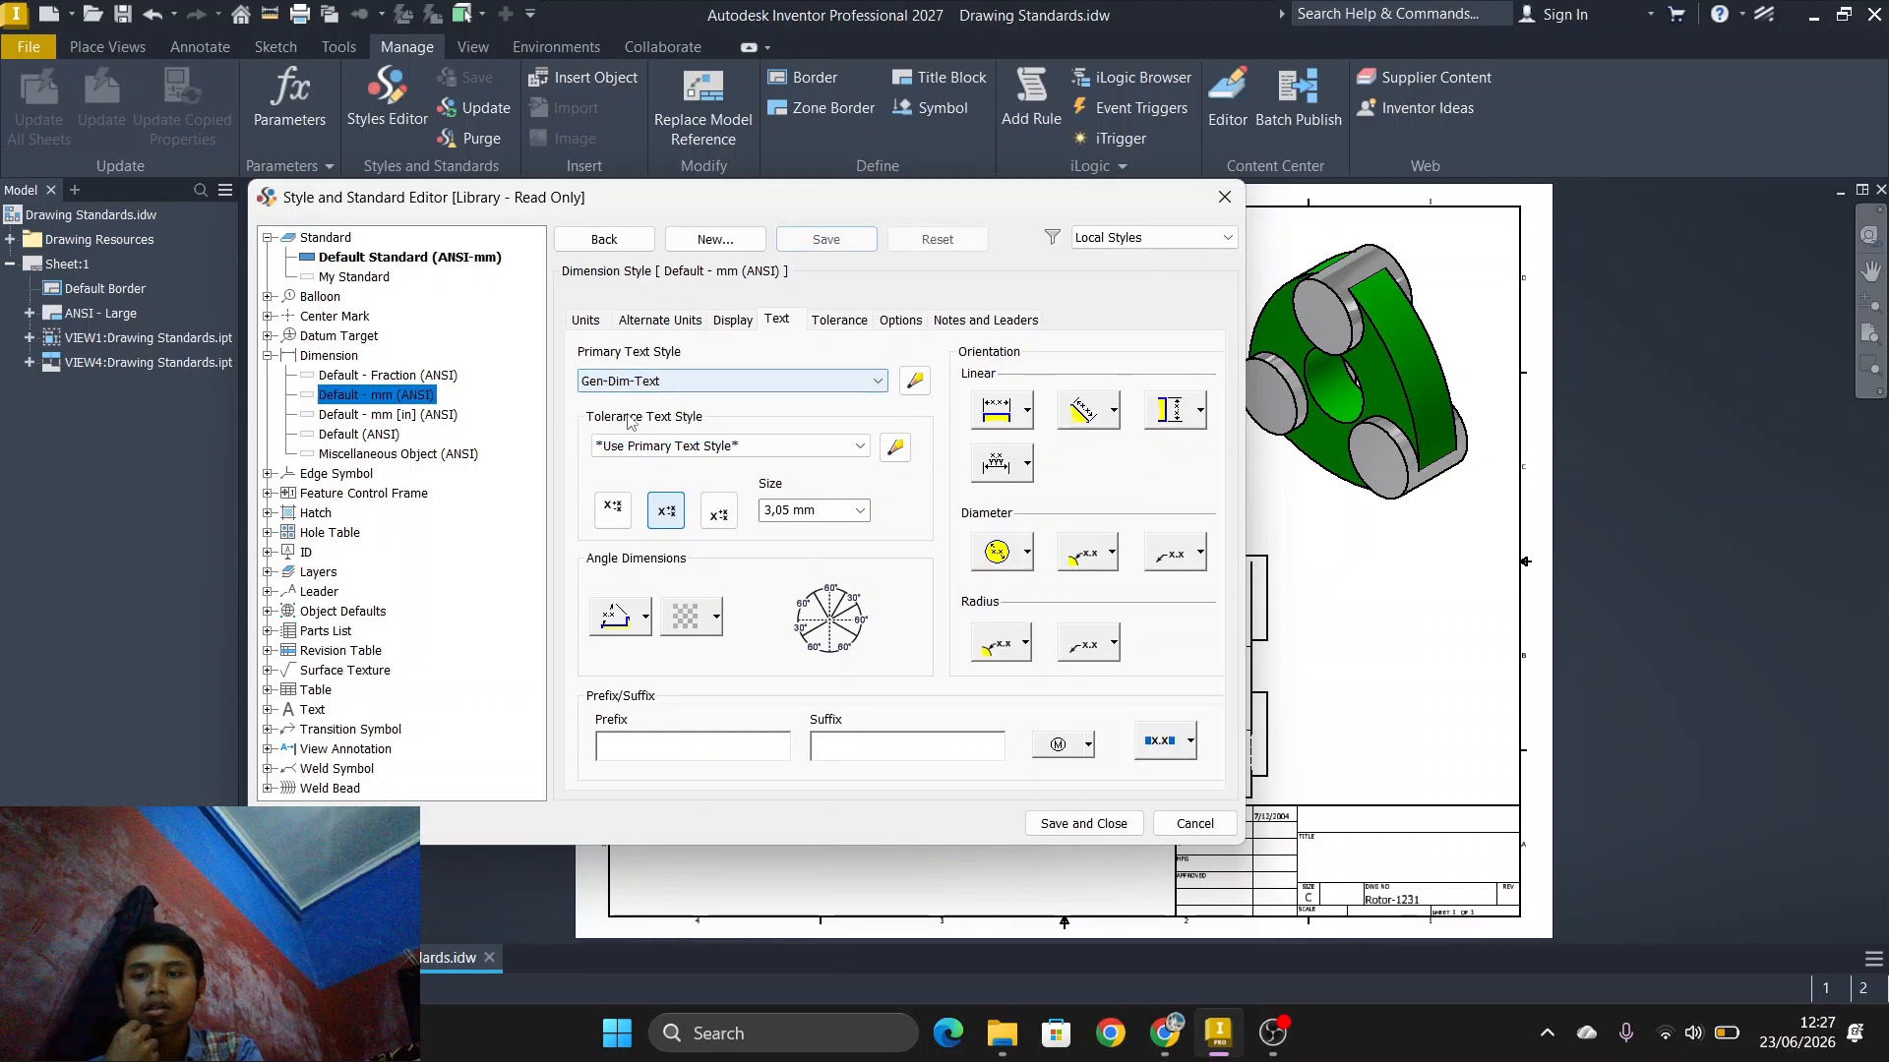
pyautogui.click(411, 418)
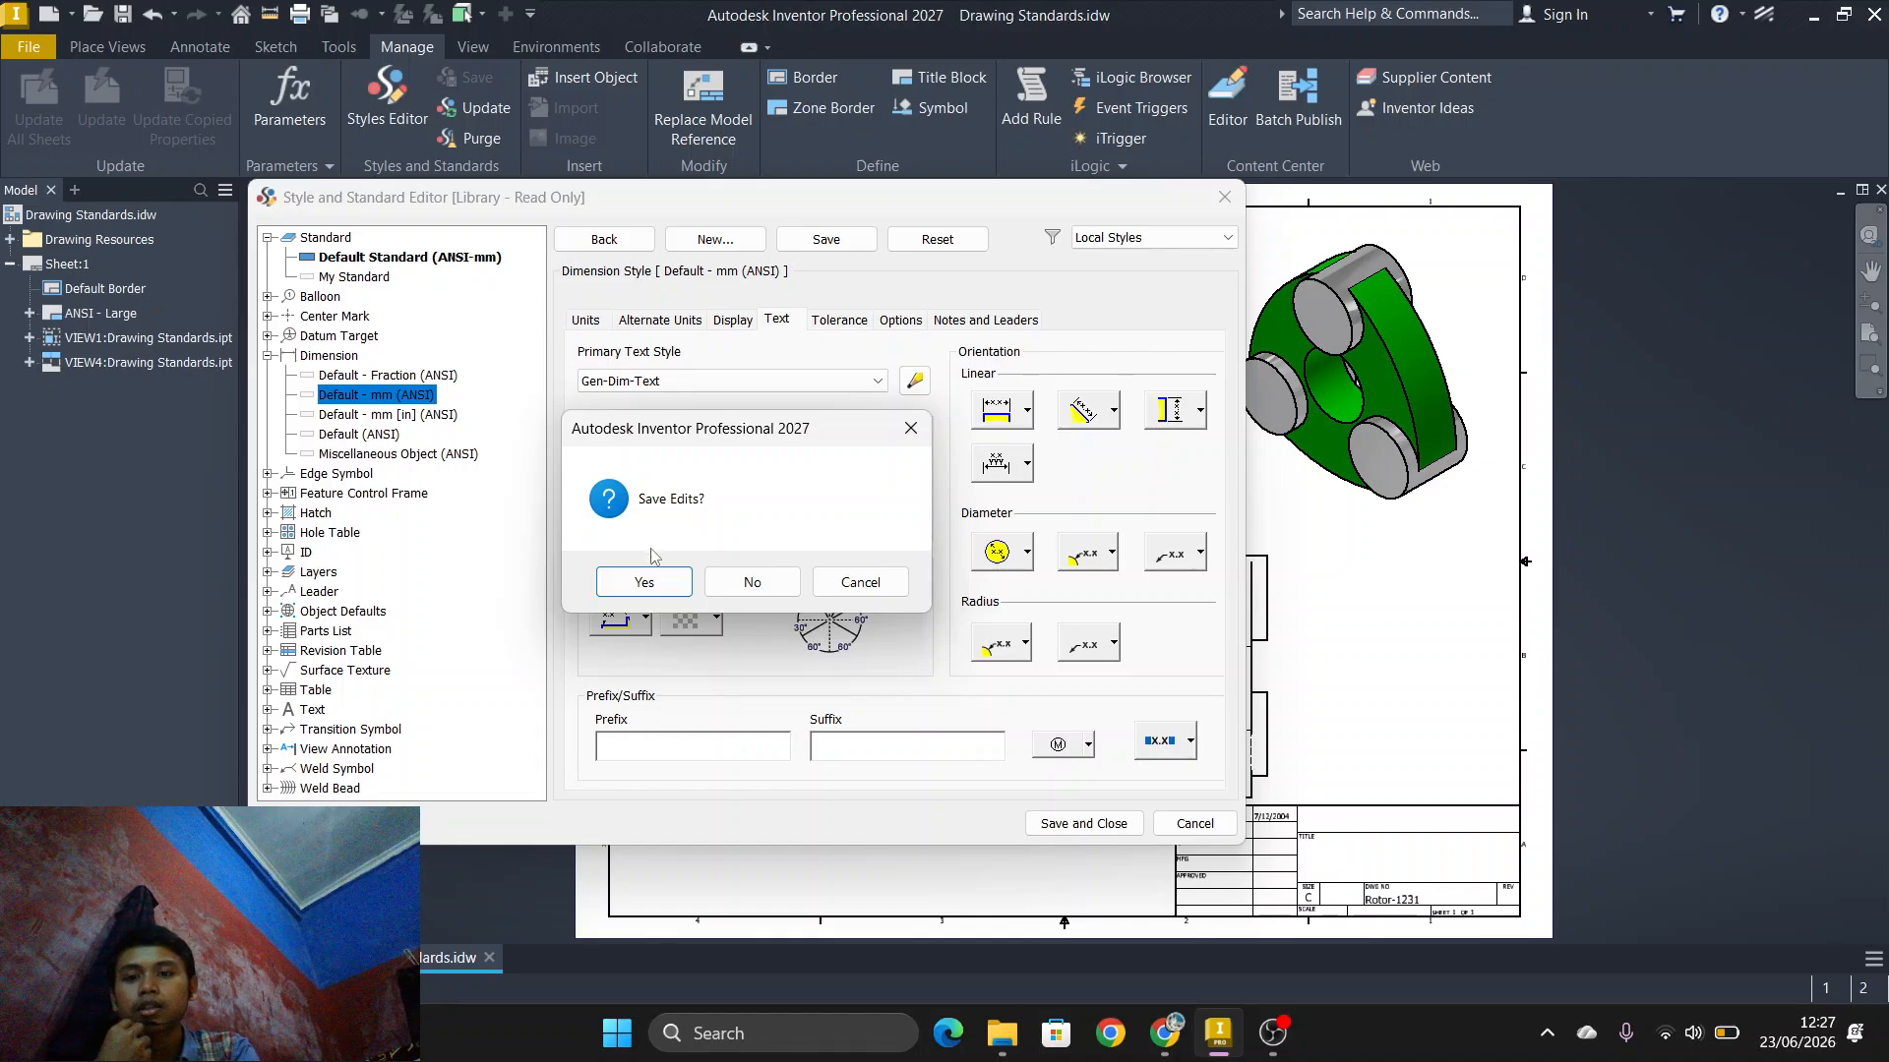
pyautogui.click(644, 583)
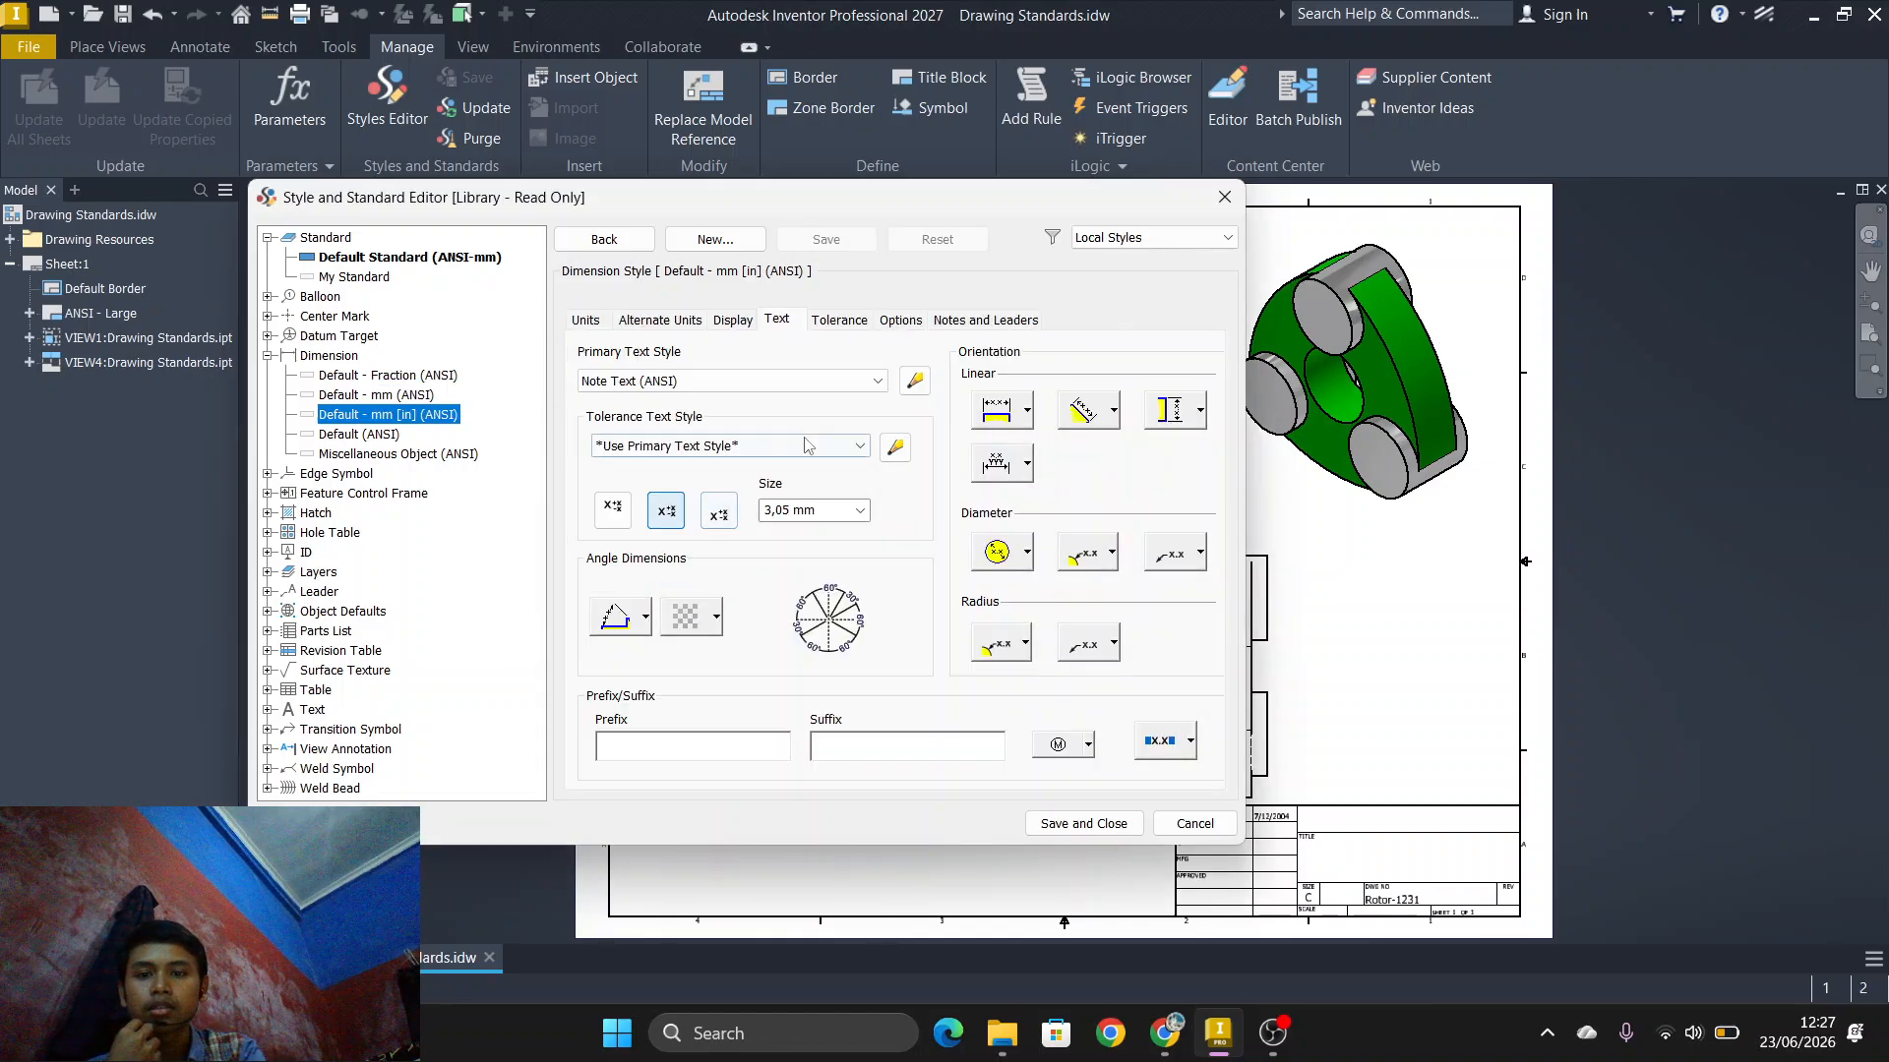
# Step: Set the primary text style of Default - mm [in] (ANSI) to Gen-Dim-Text, save it and close the style editor
pyautogui.click(816, 384)
pyautogui.click(802, 402)
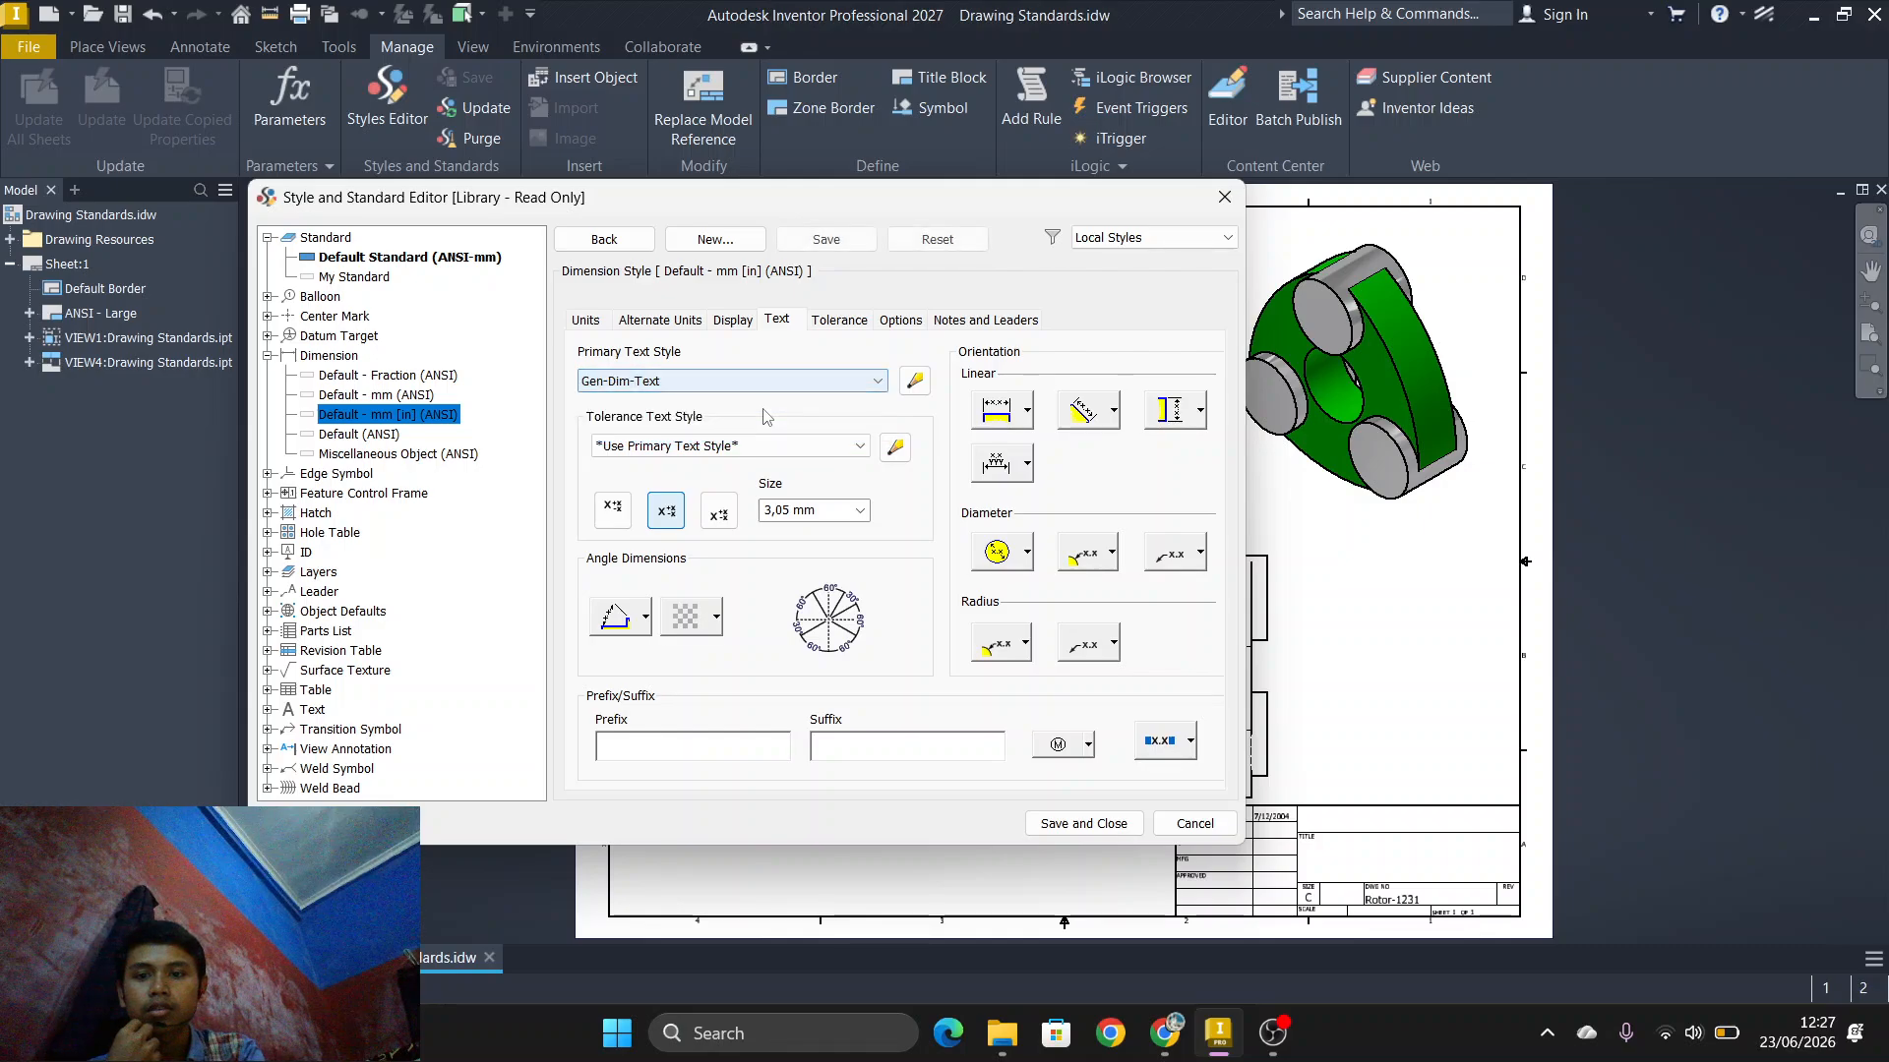
pyautogui.click(801, 244)
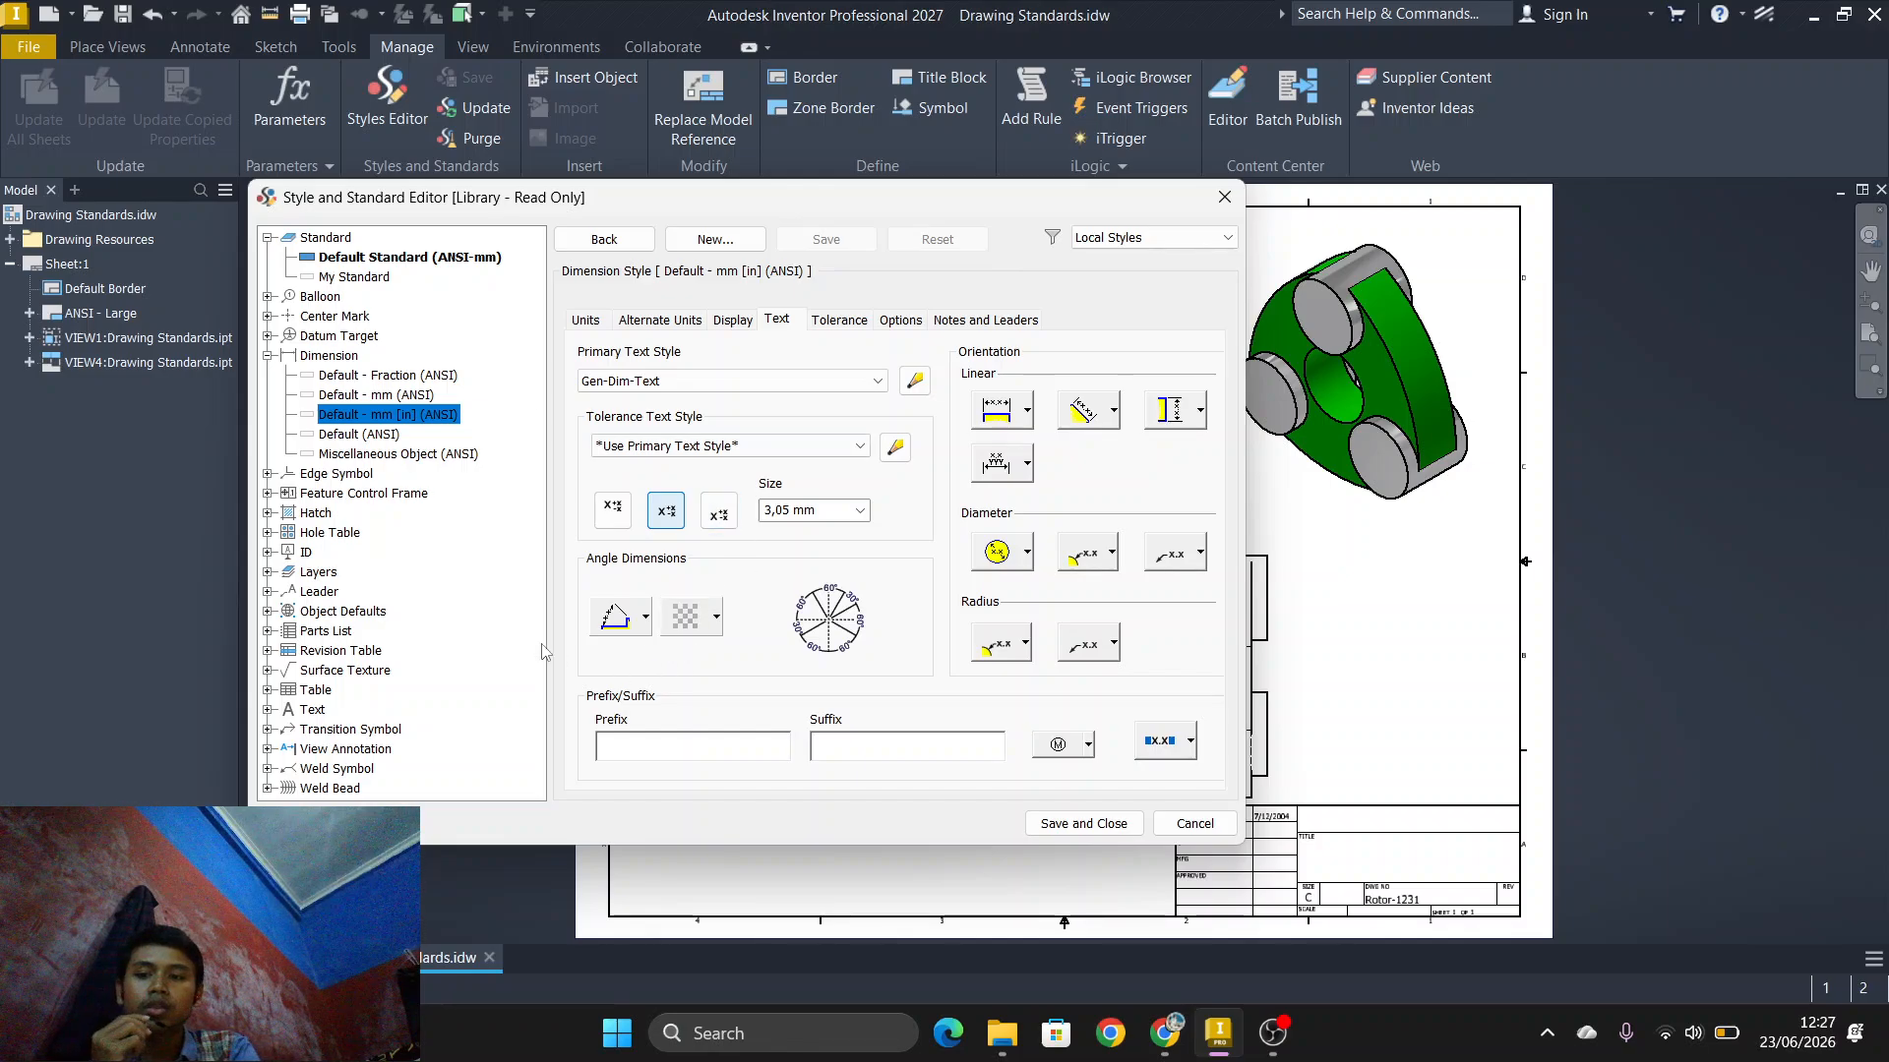
pyautogui.click(1050, 831)
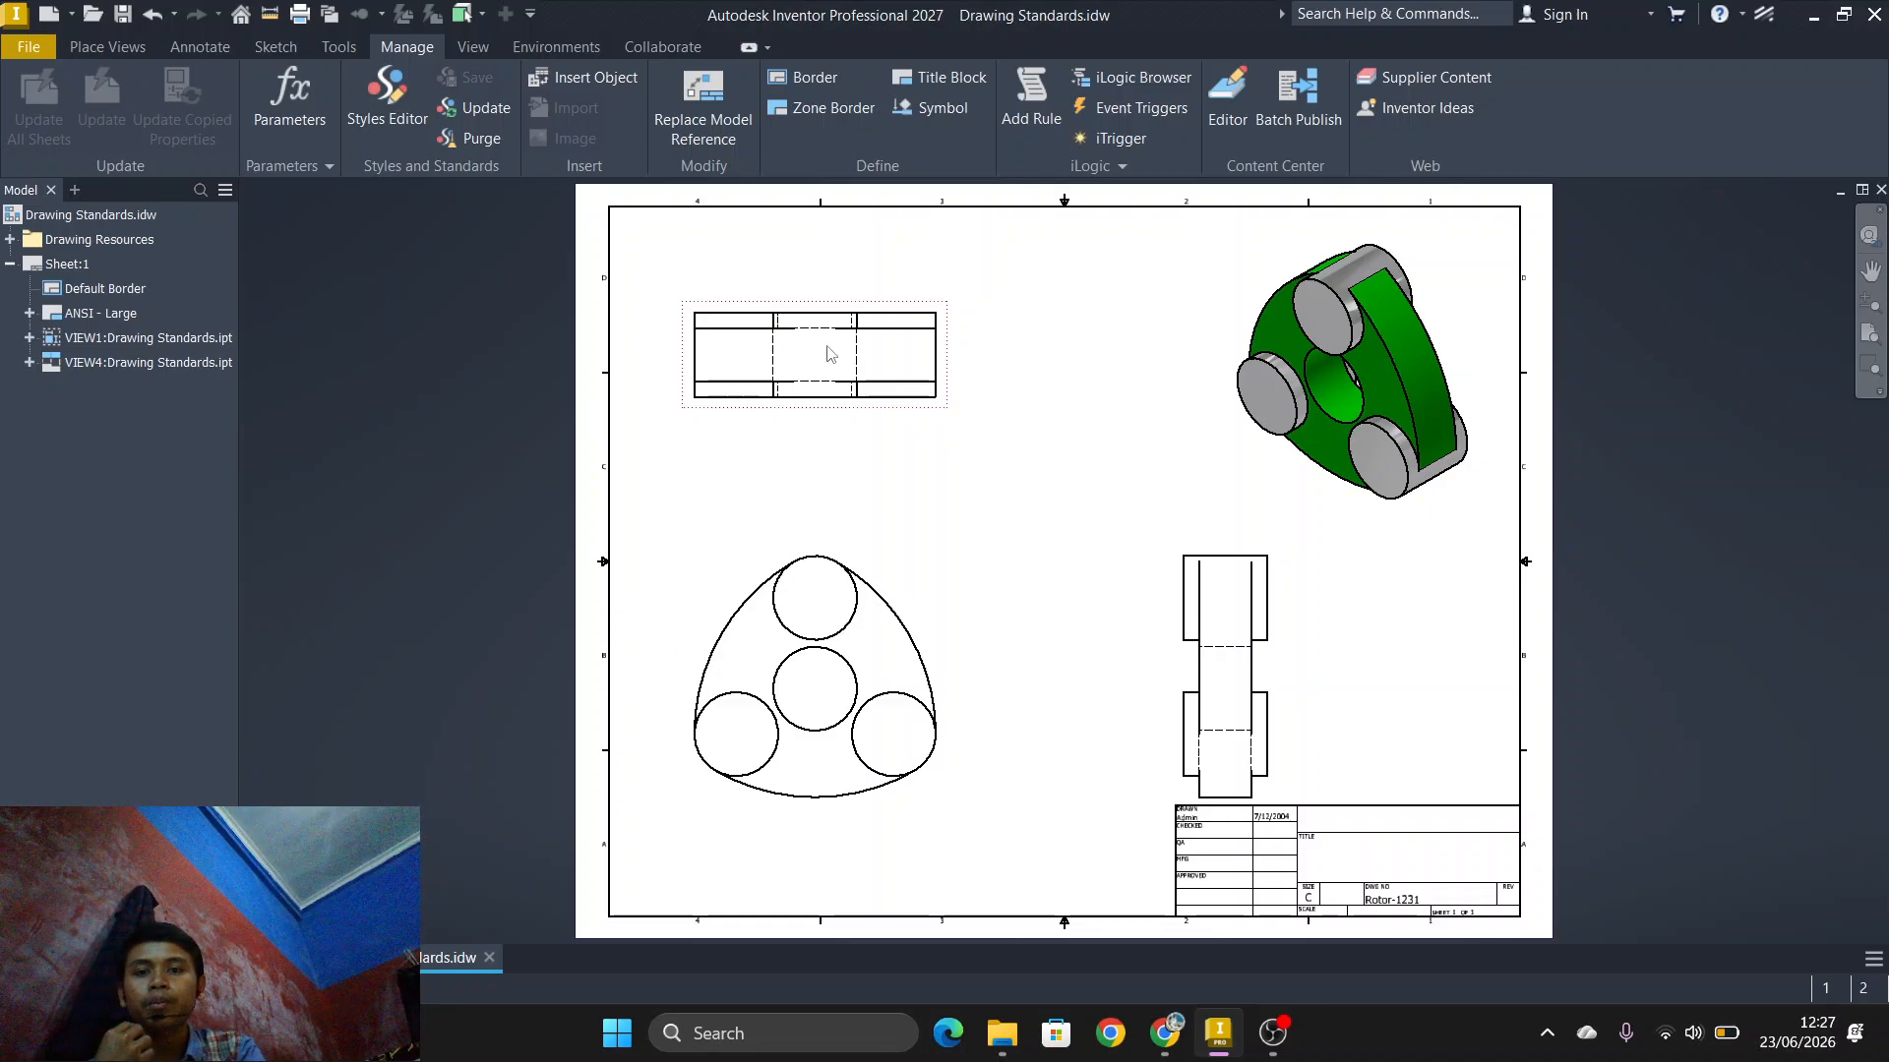
# Step: Set the active standard in the drawing's document settings to My Standard and accept the change
pyautogui.click(323, 46)
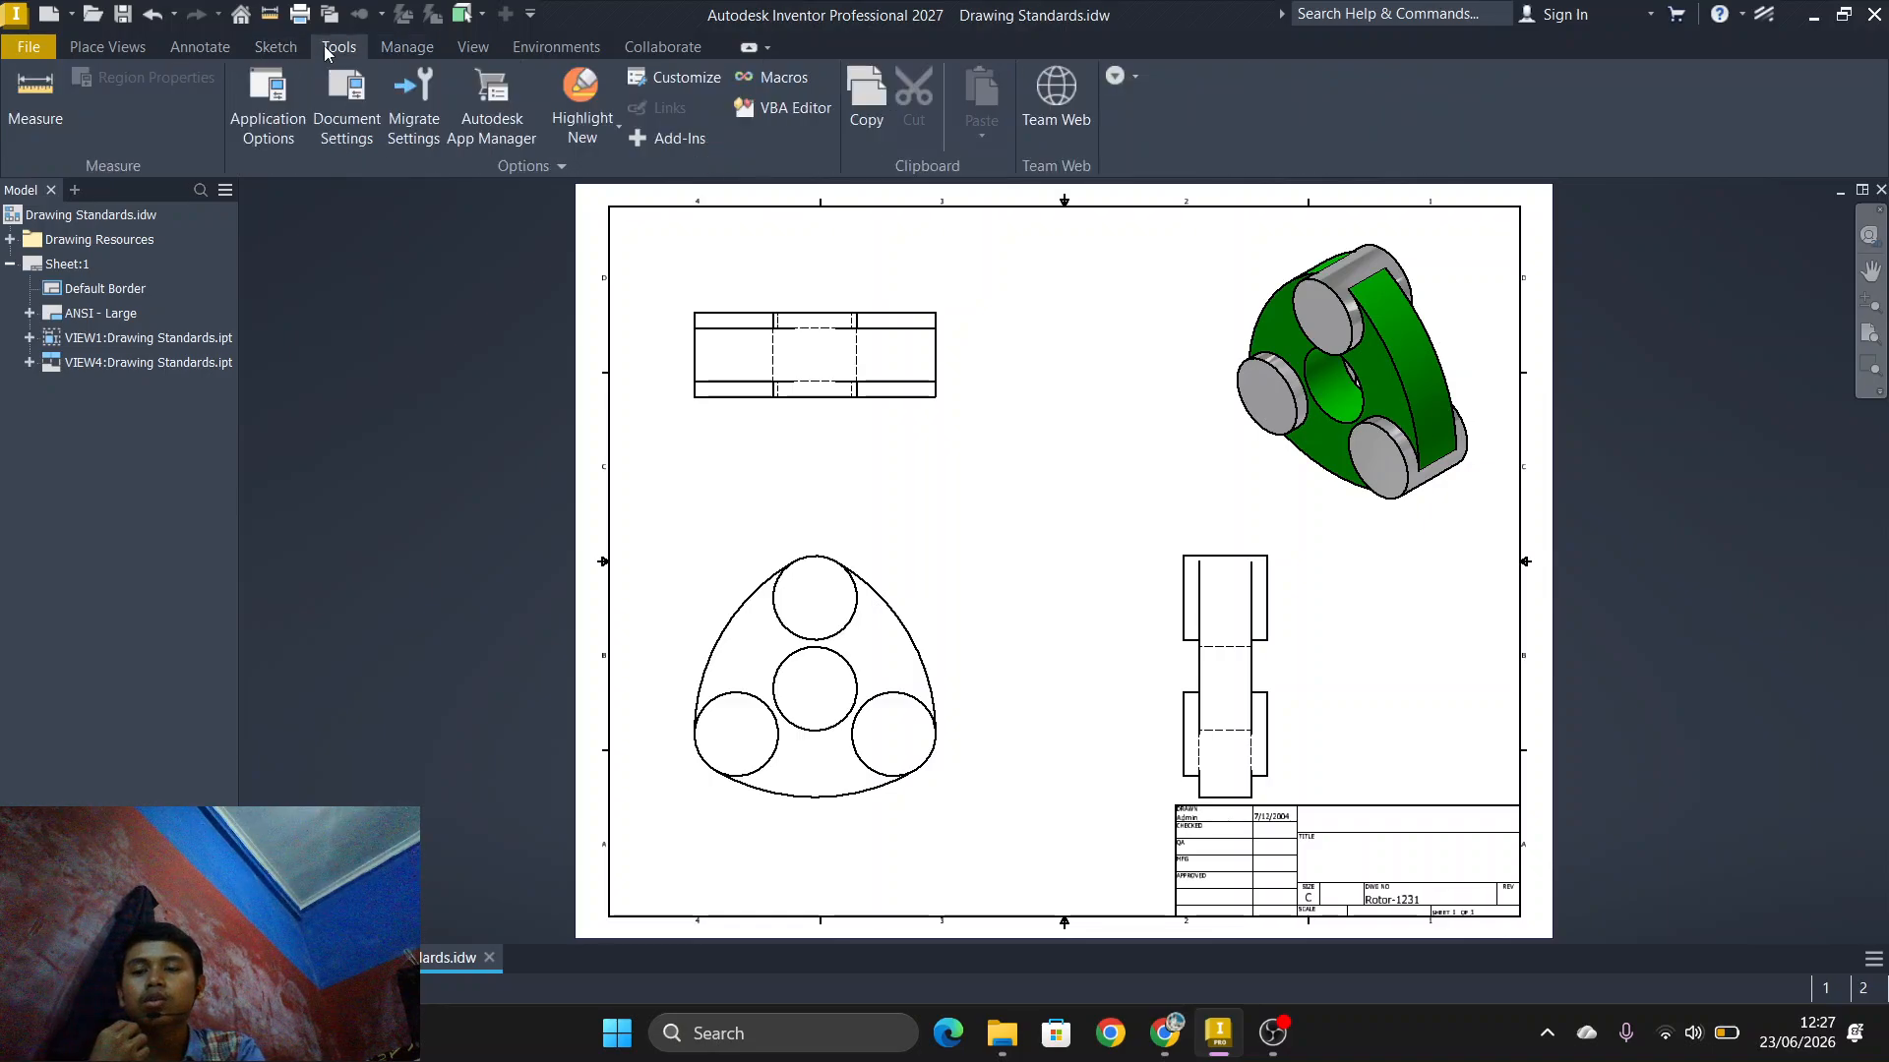
pyautogui.click(346, 143)
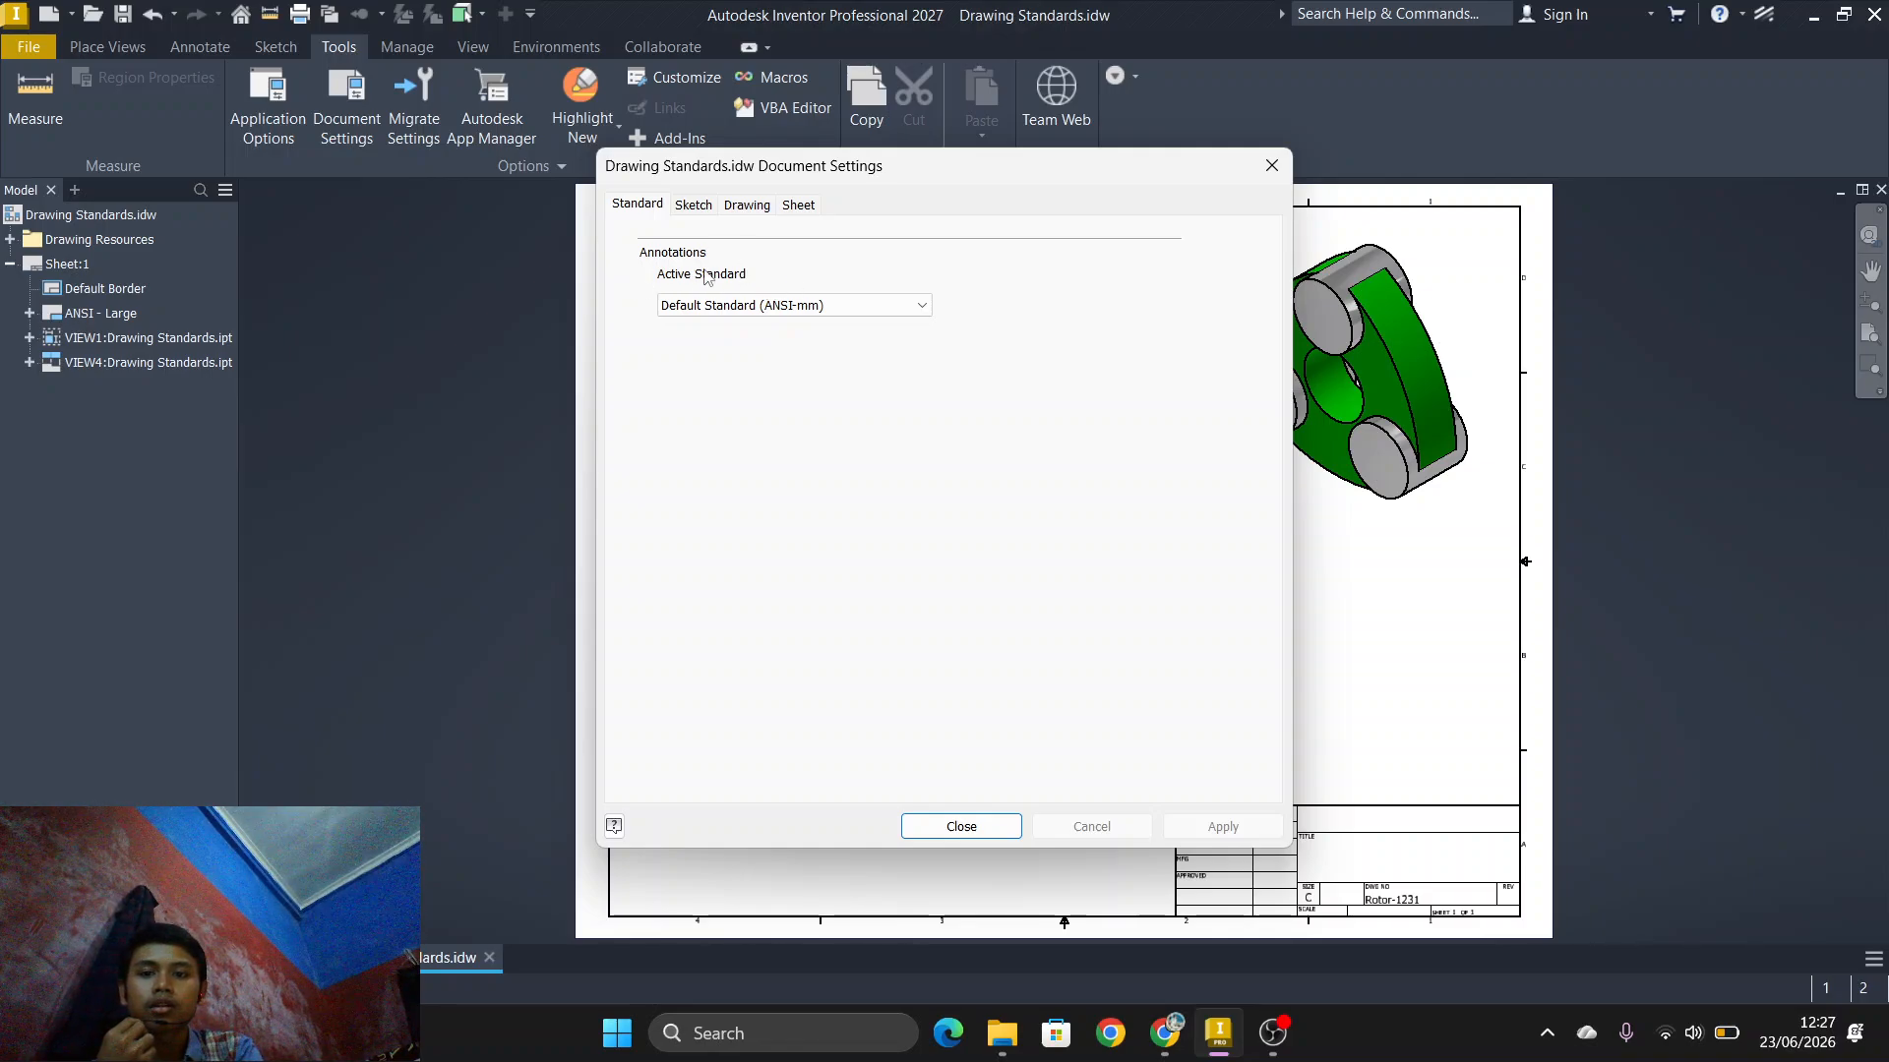
pyautogui.click(785, 306)
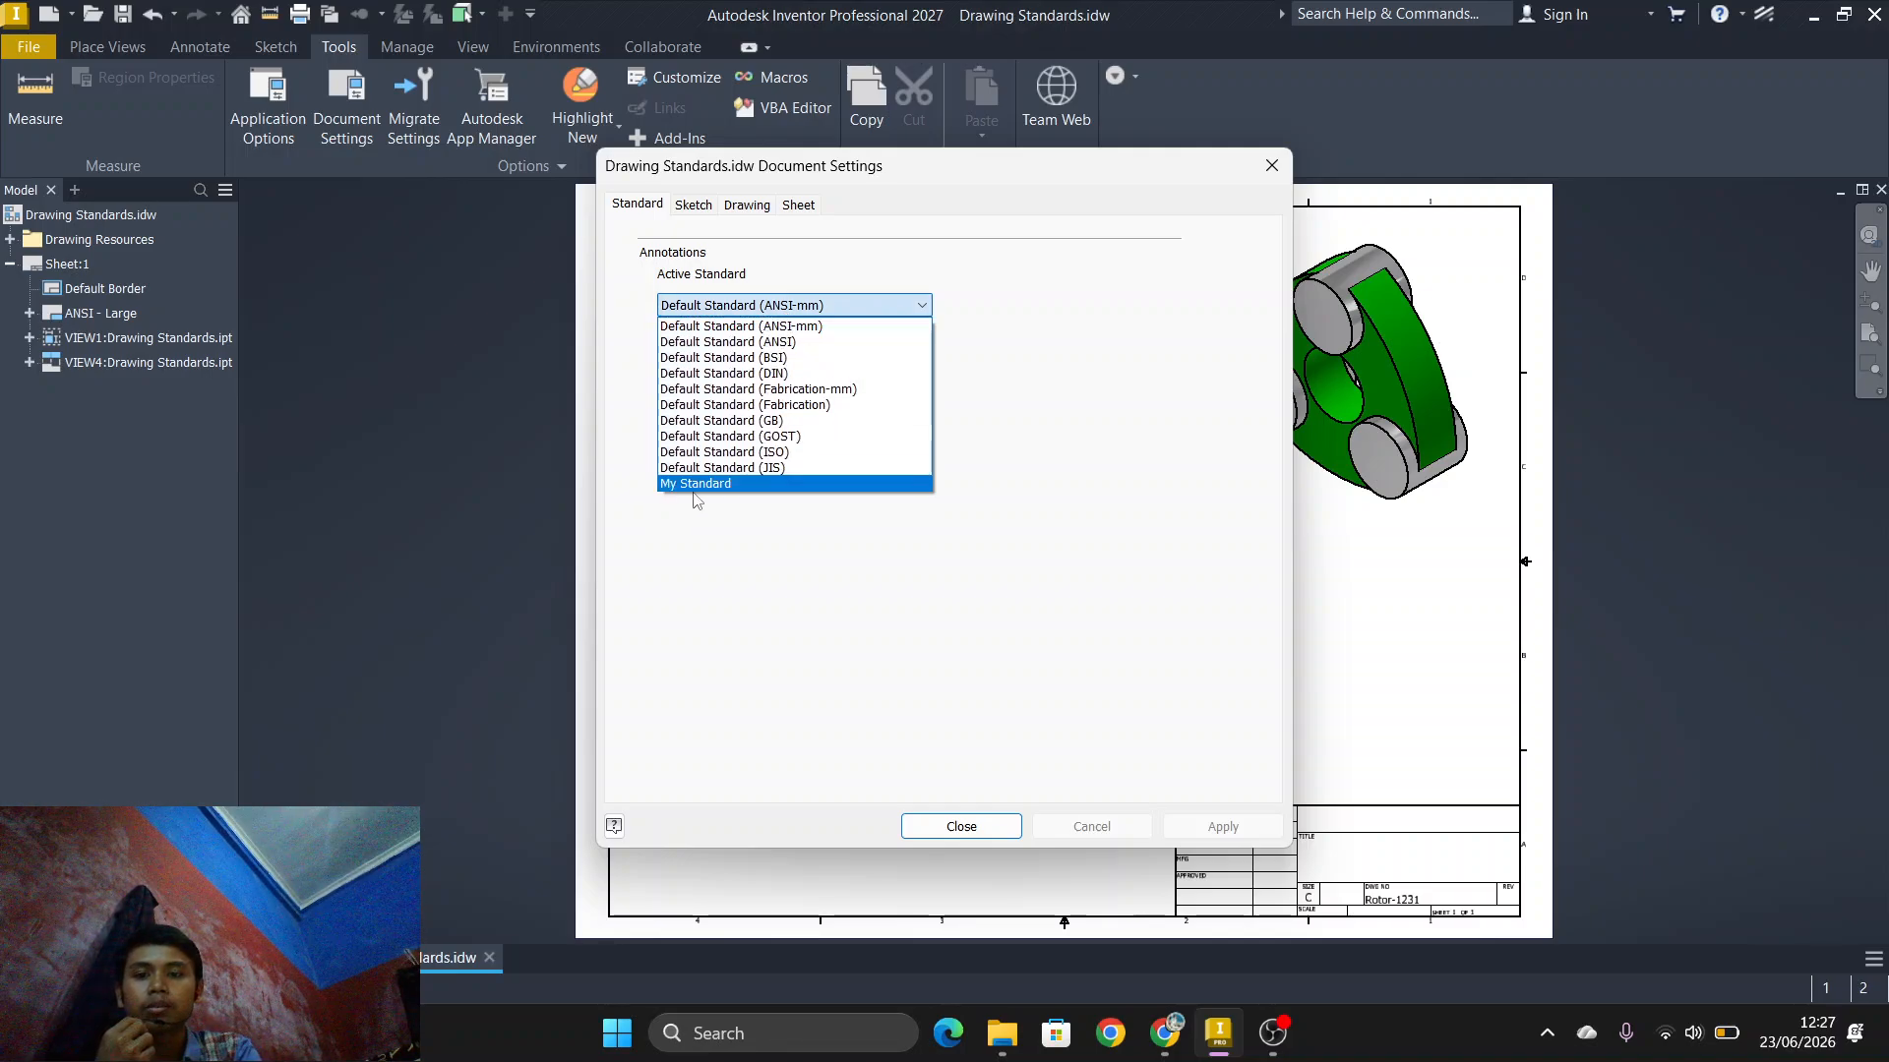
pyautogui.click(745, 484)
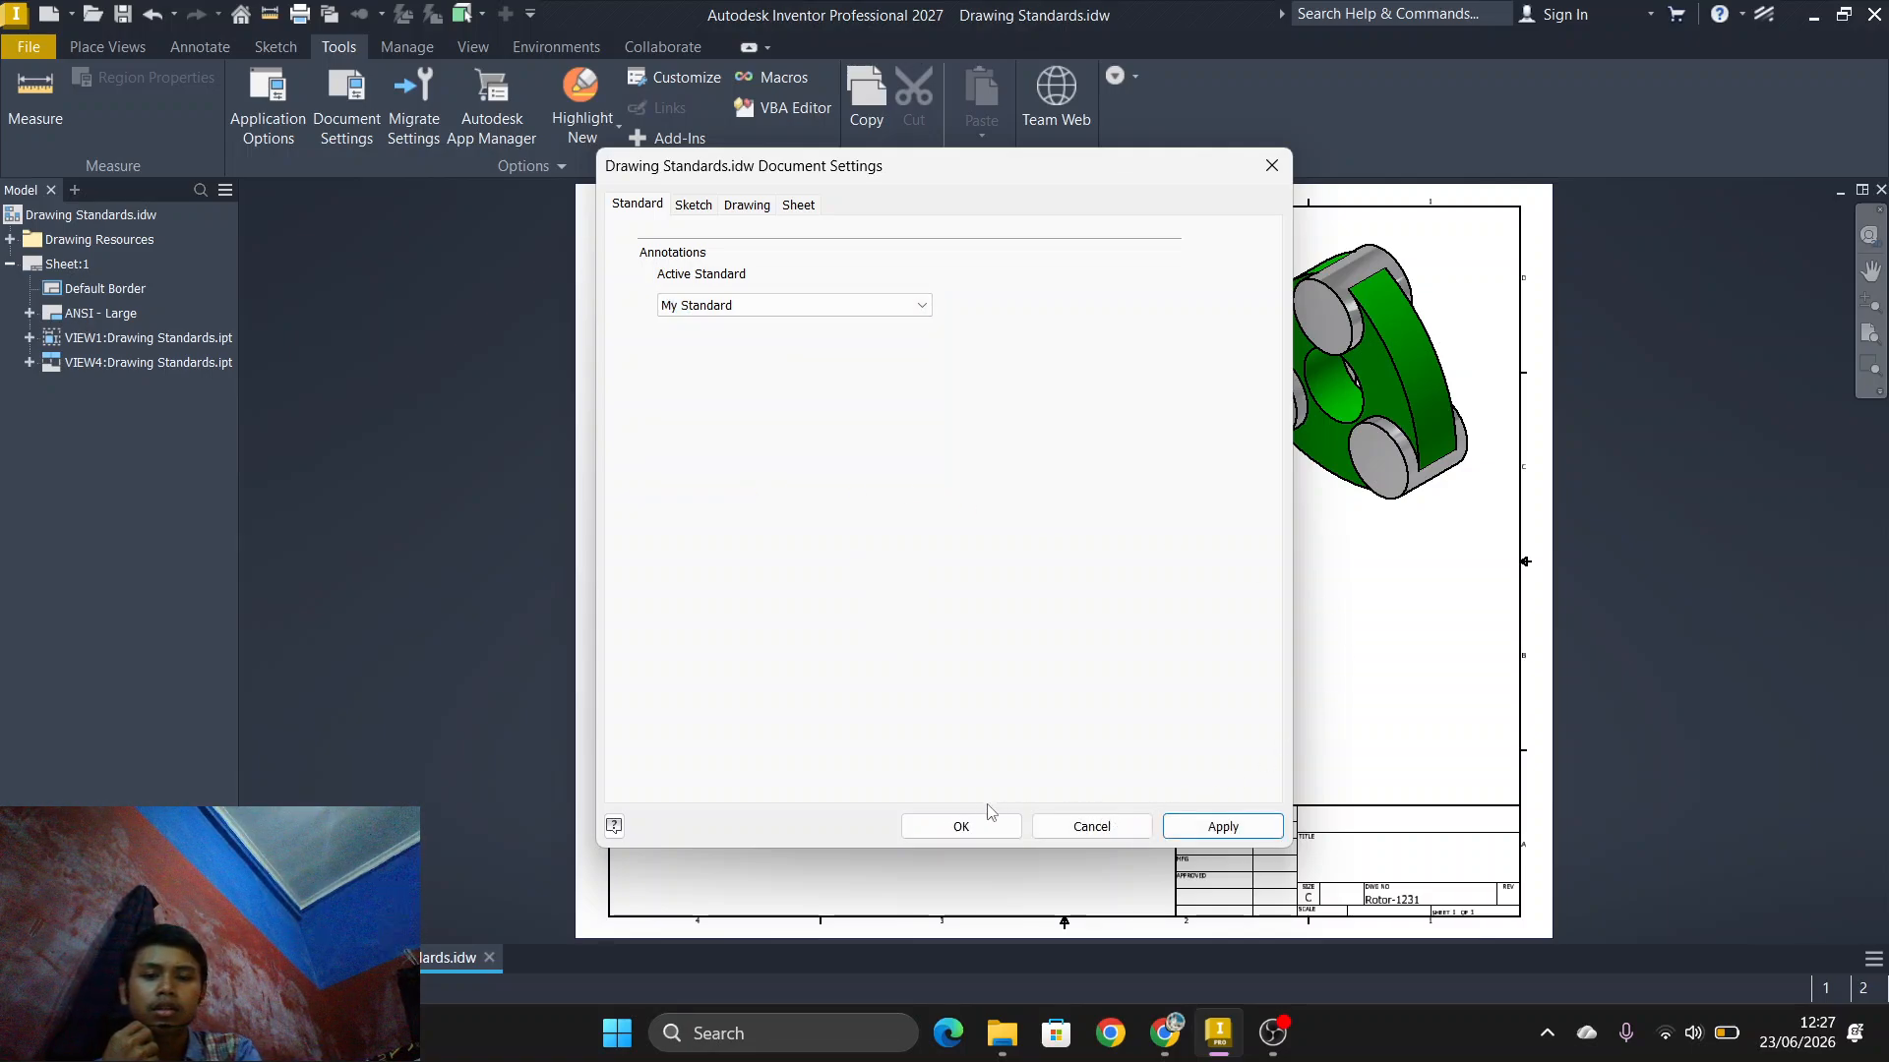
pyautogui.click(961, 826)
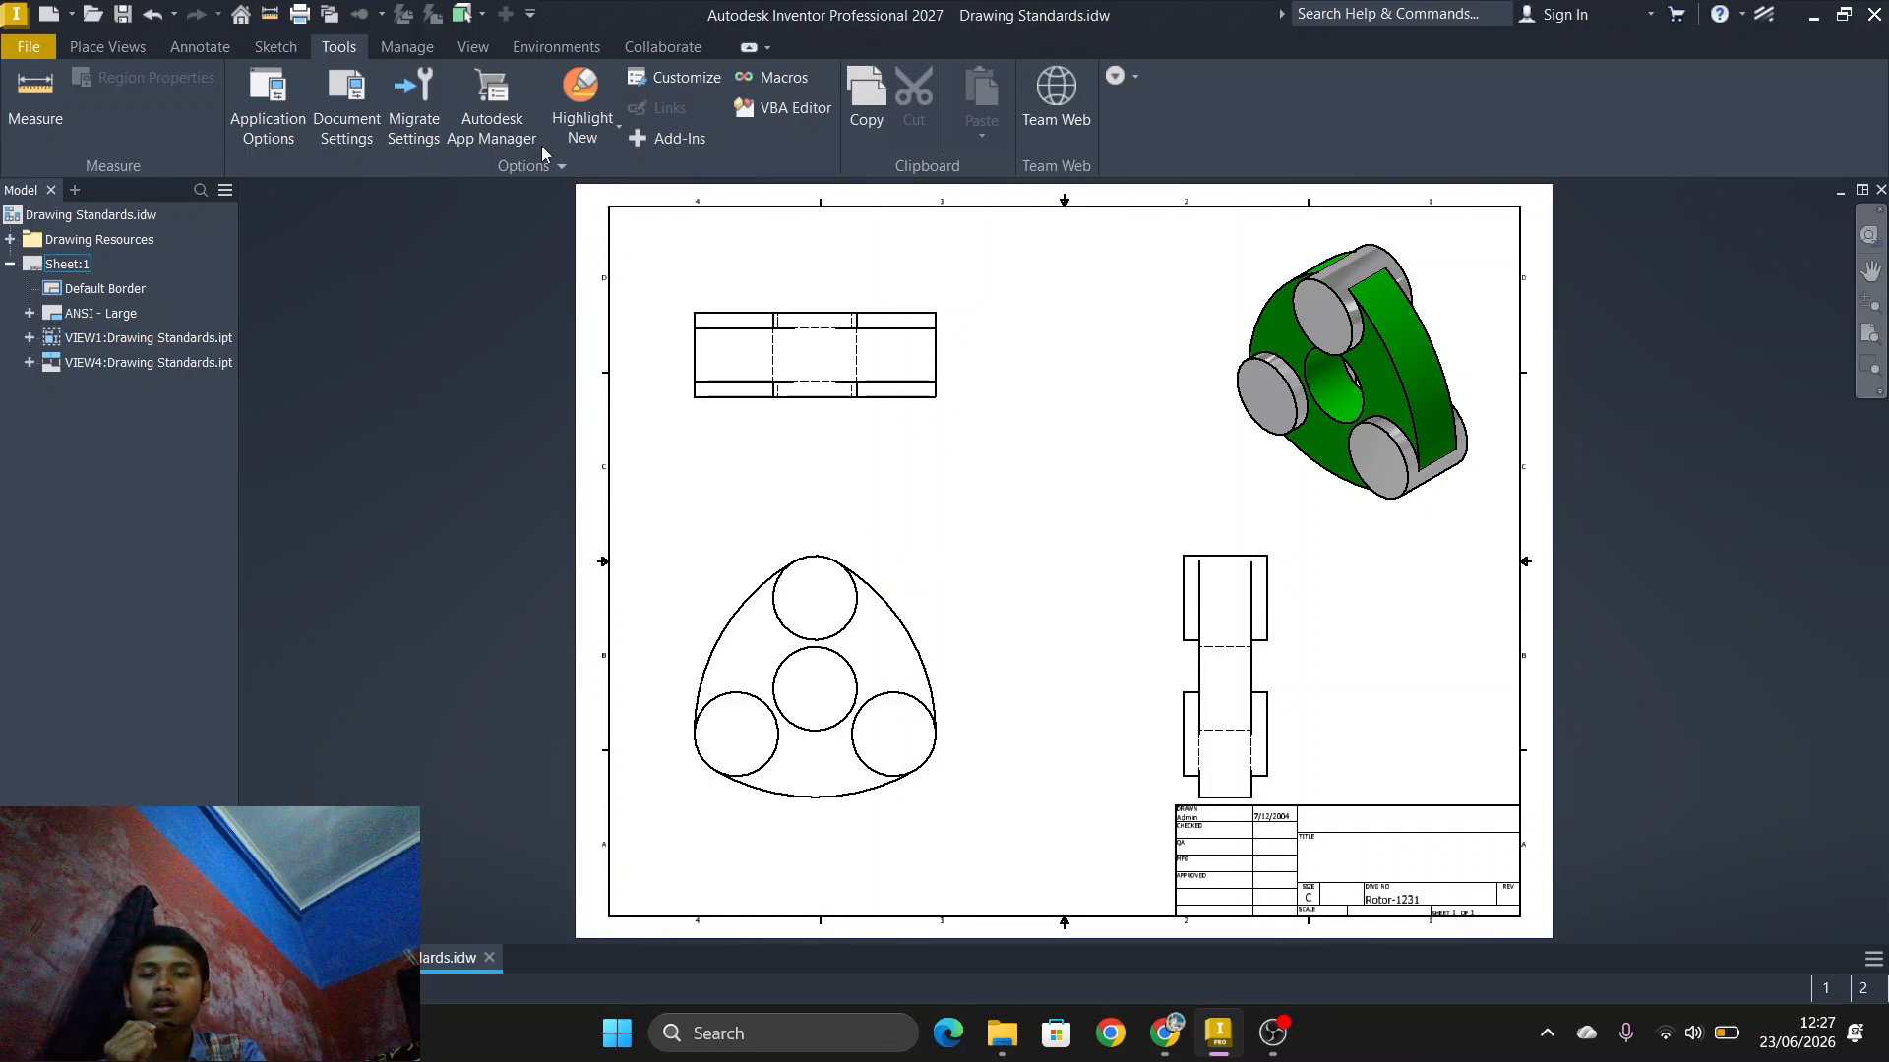
# Step: Add diameter dimensions to the upper circle and the central circle in the triangular rotor view, accepting the default dimension text for both
pyautogui.click(197, 47)
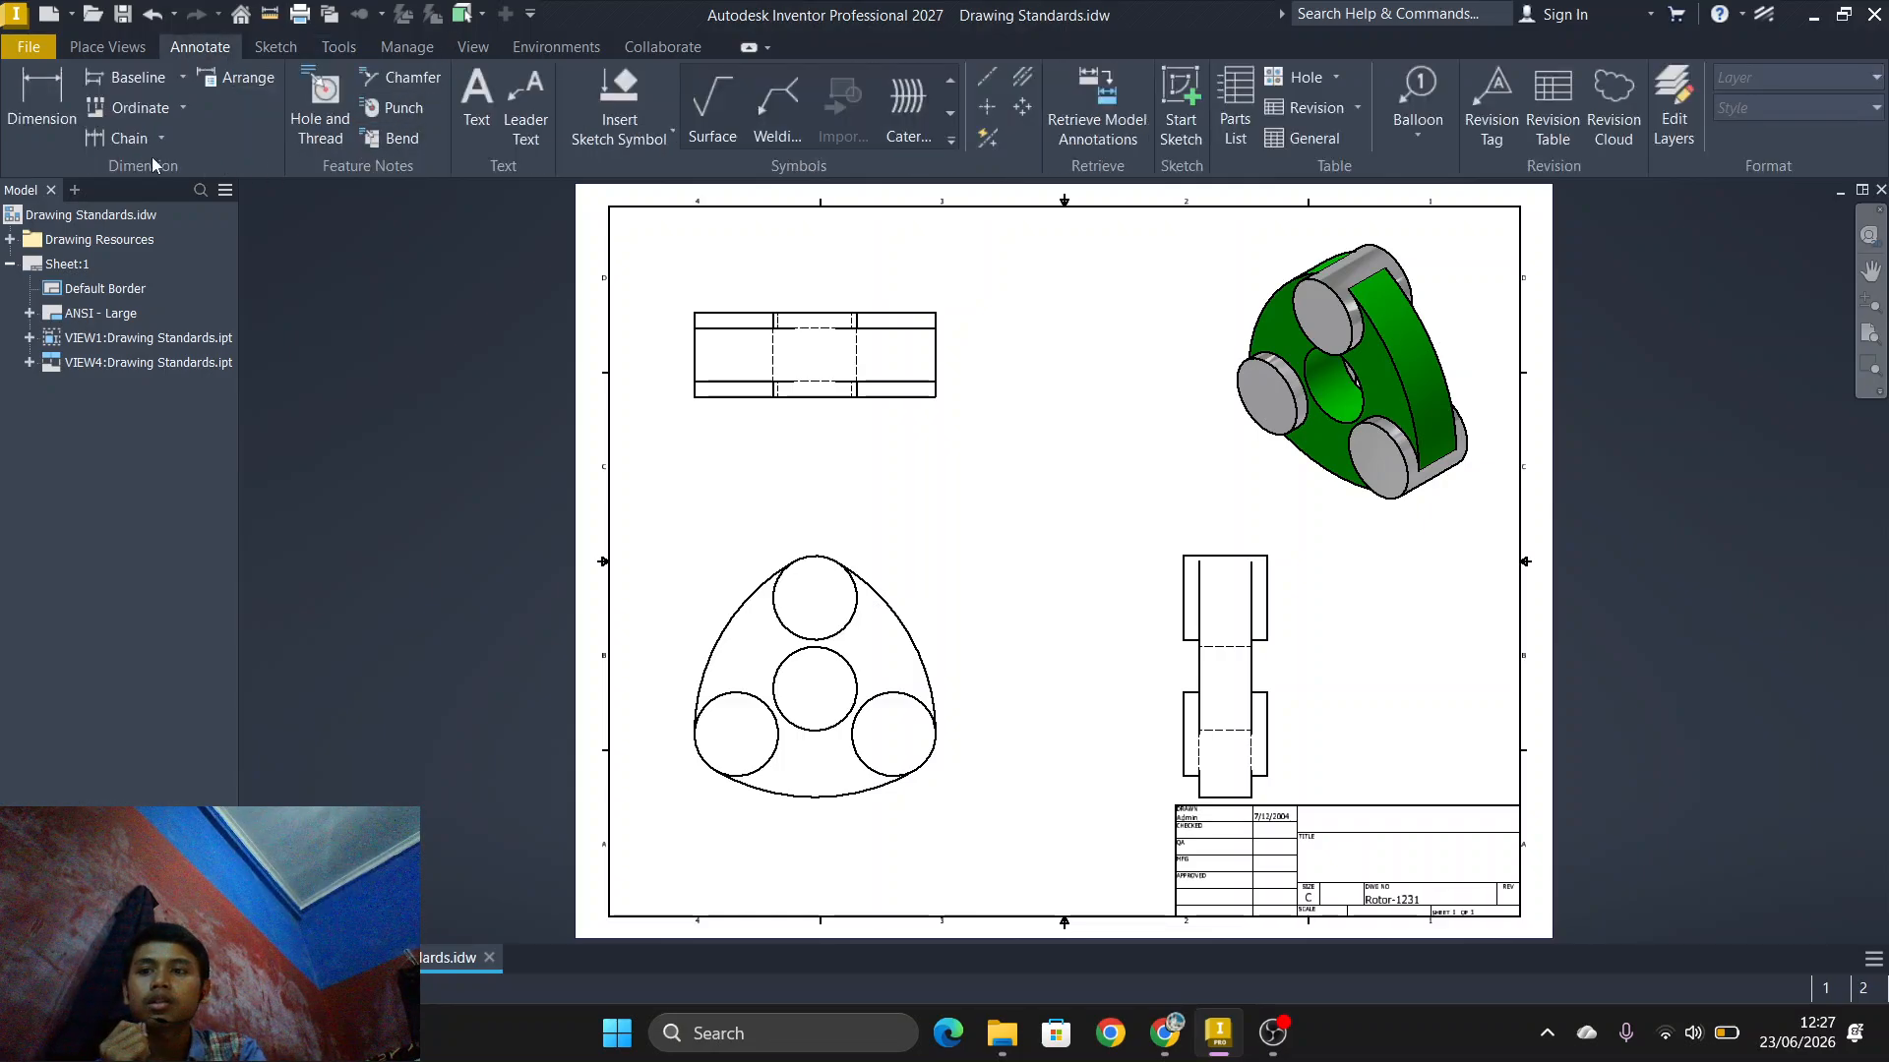
pyautogui.click(40, 116)
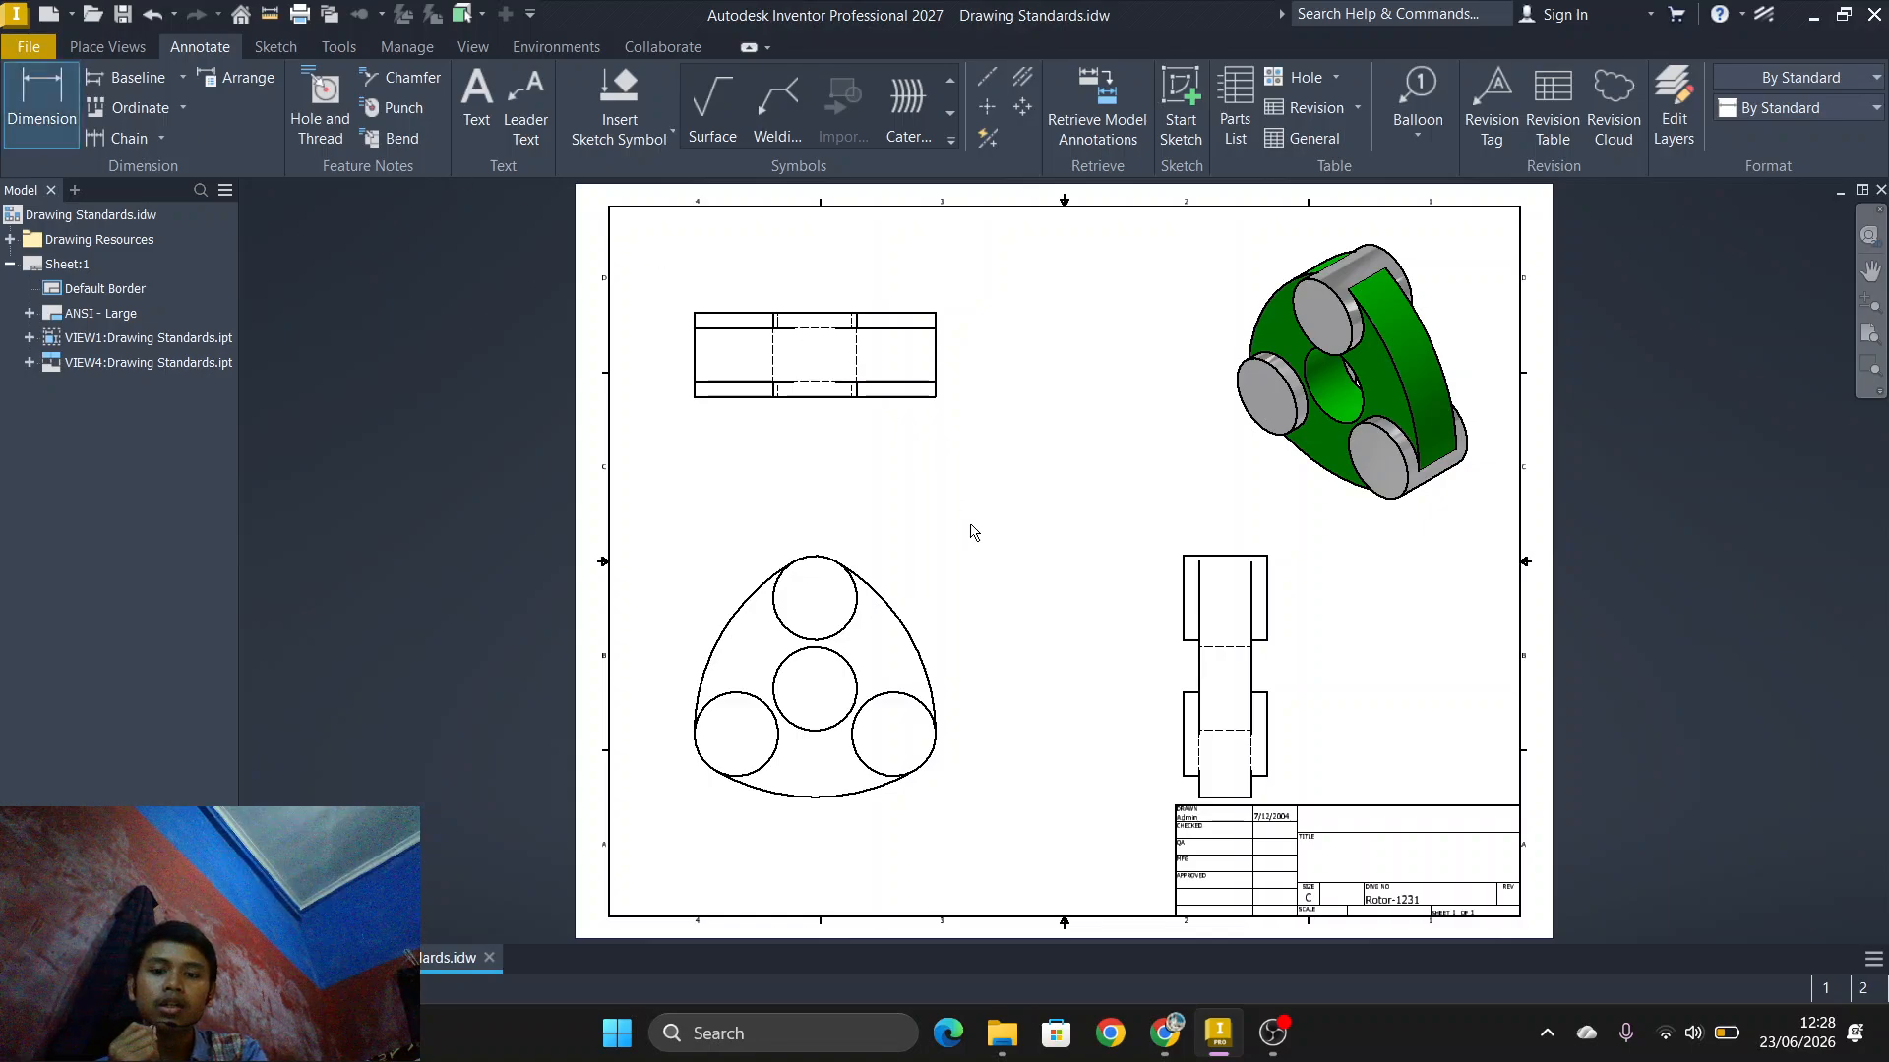
pyautogui.scroll(3, 848, 626)
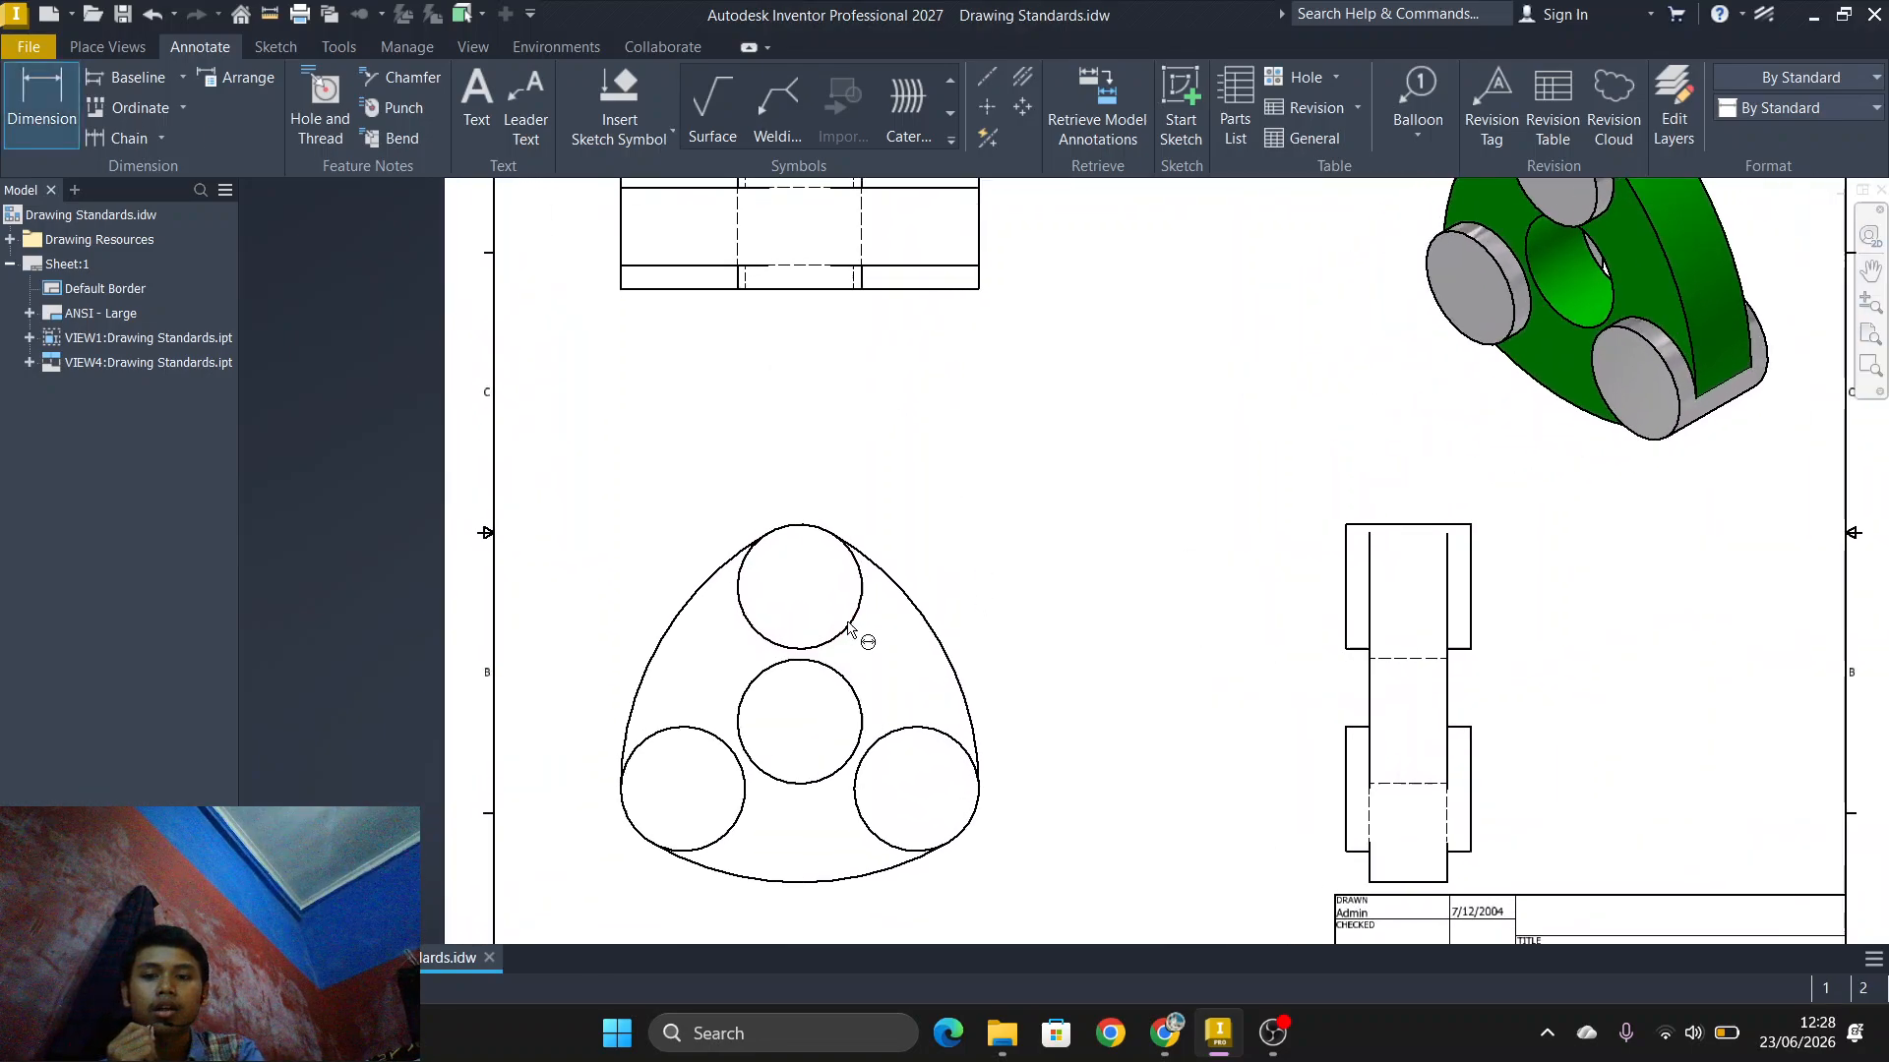
pyautogui.click(857, 572)
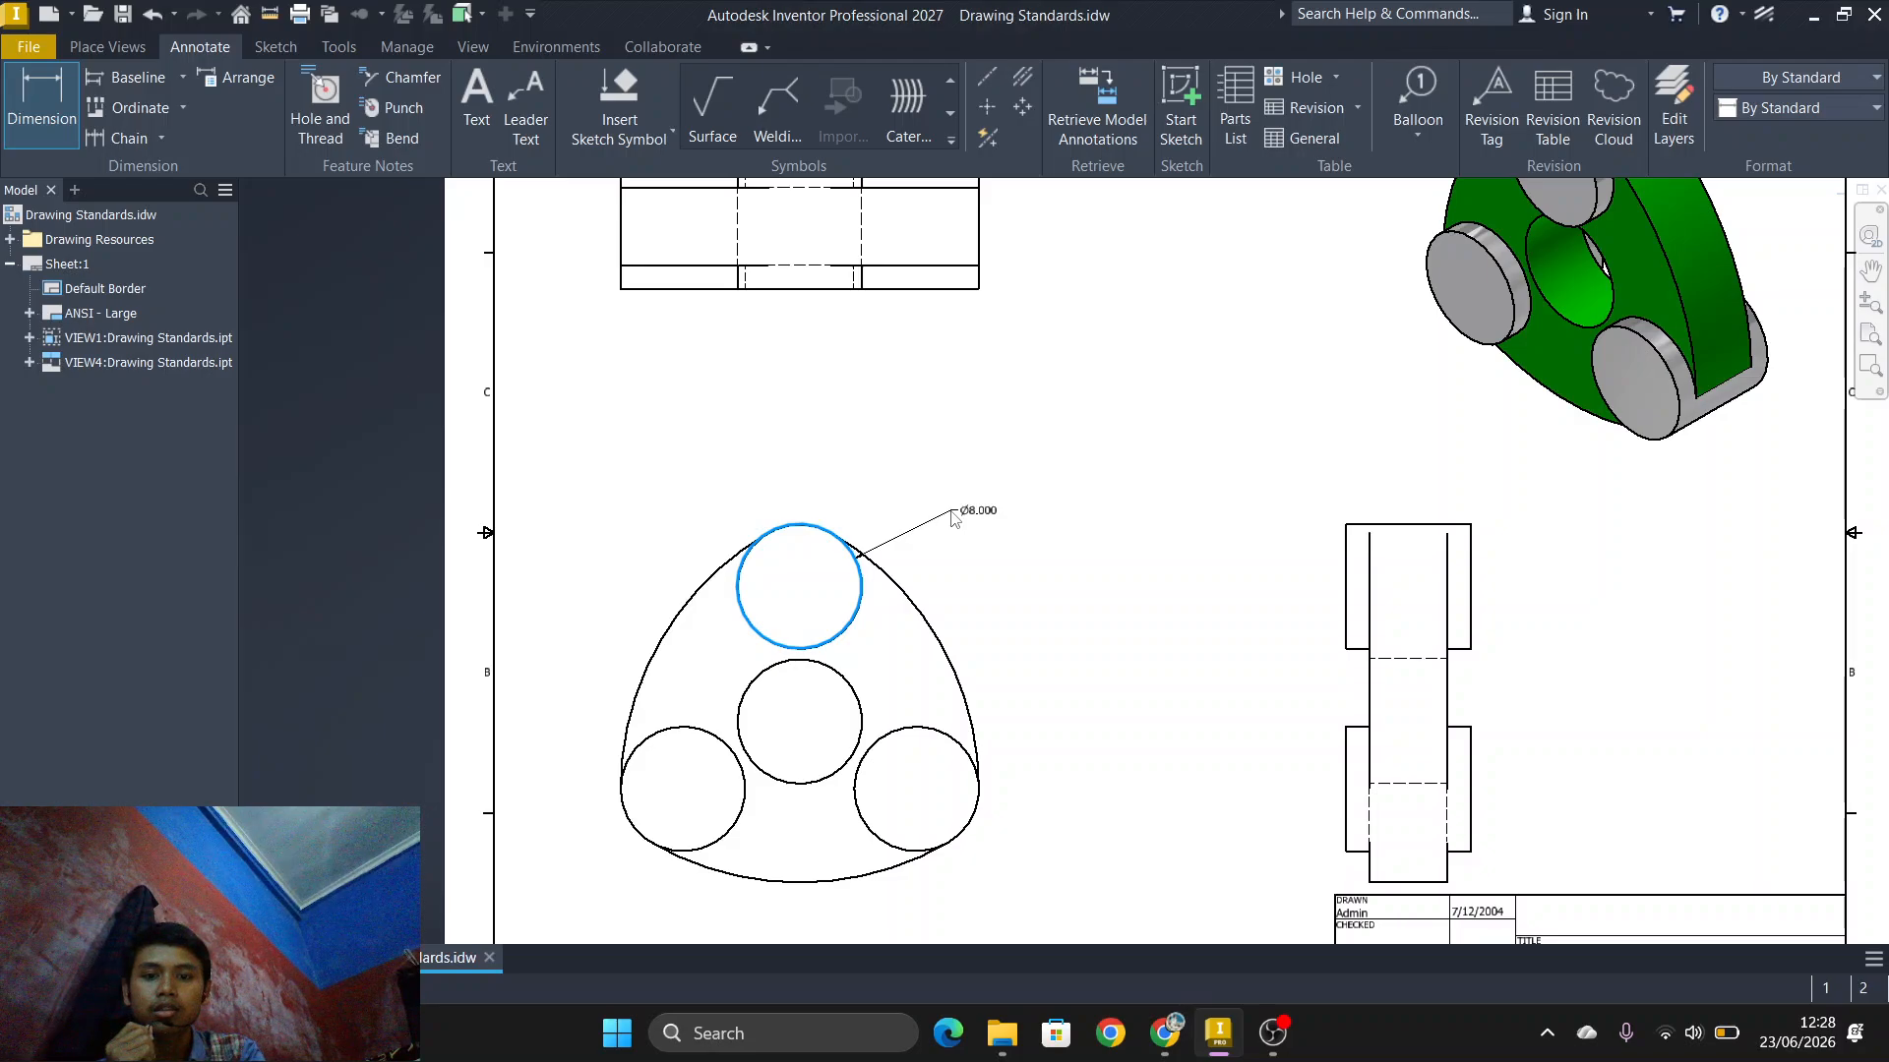
pyautogui.click(956, 523)
pyautogui.click(852, 609)
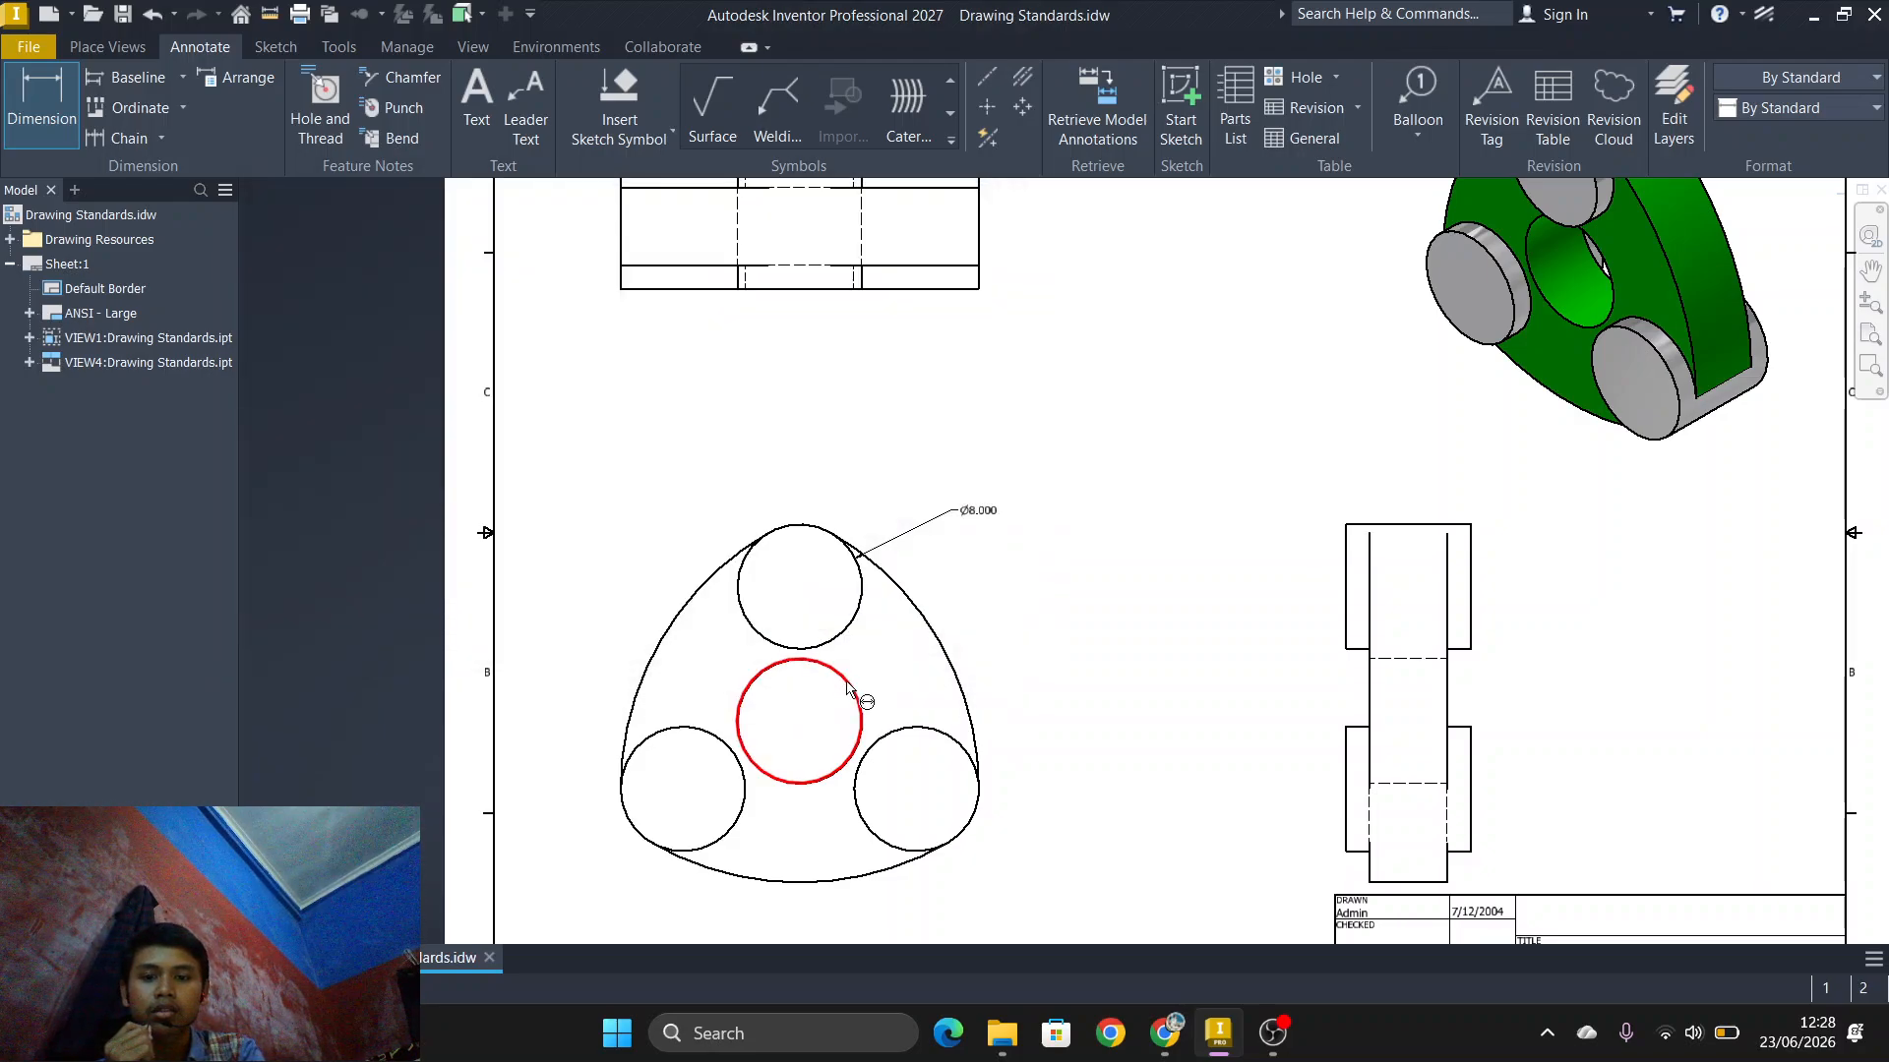
pyautogui.click(844, 681)
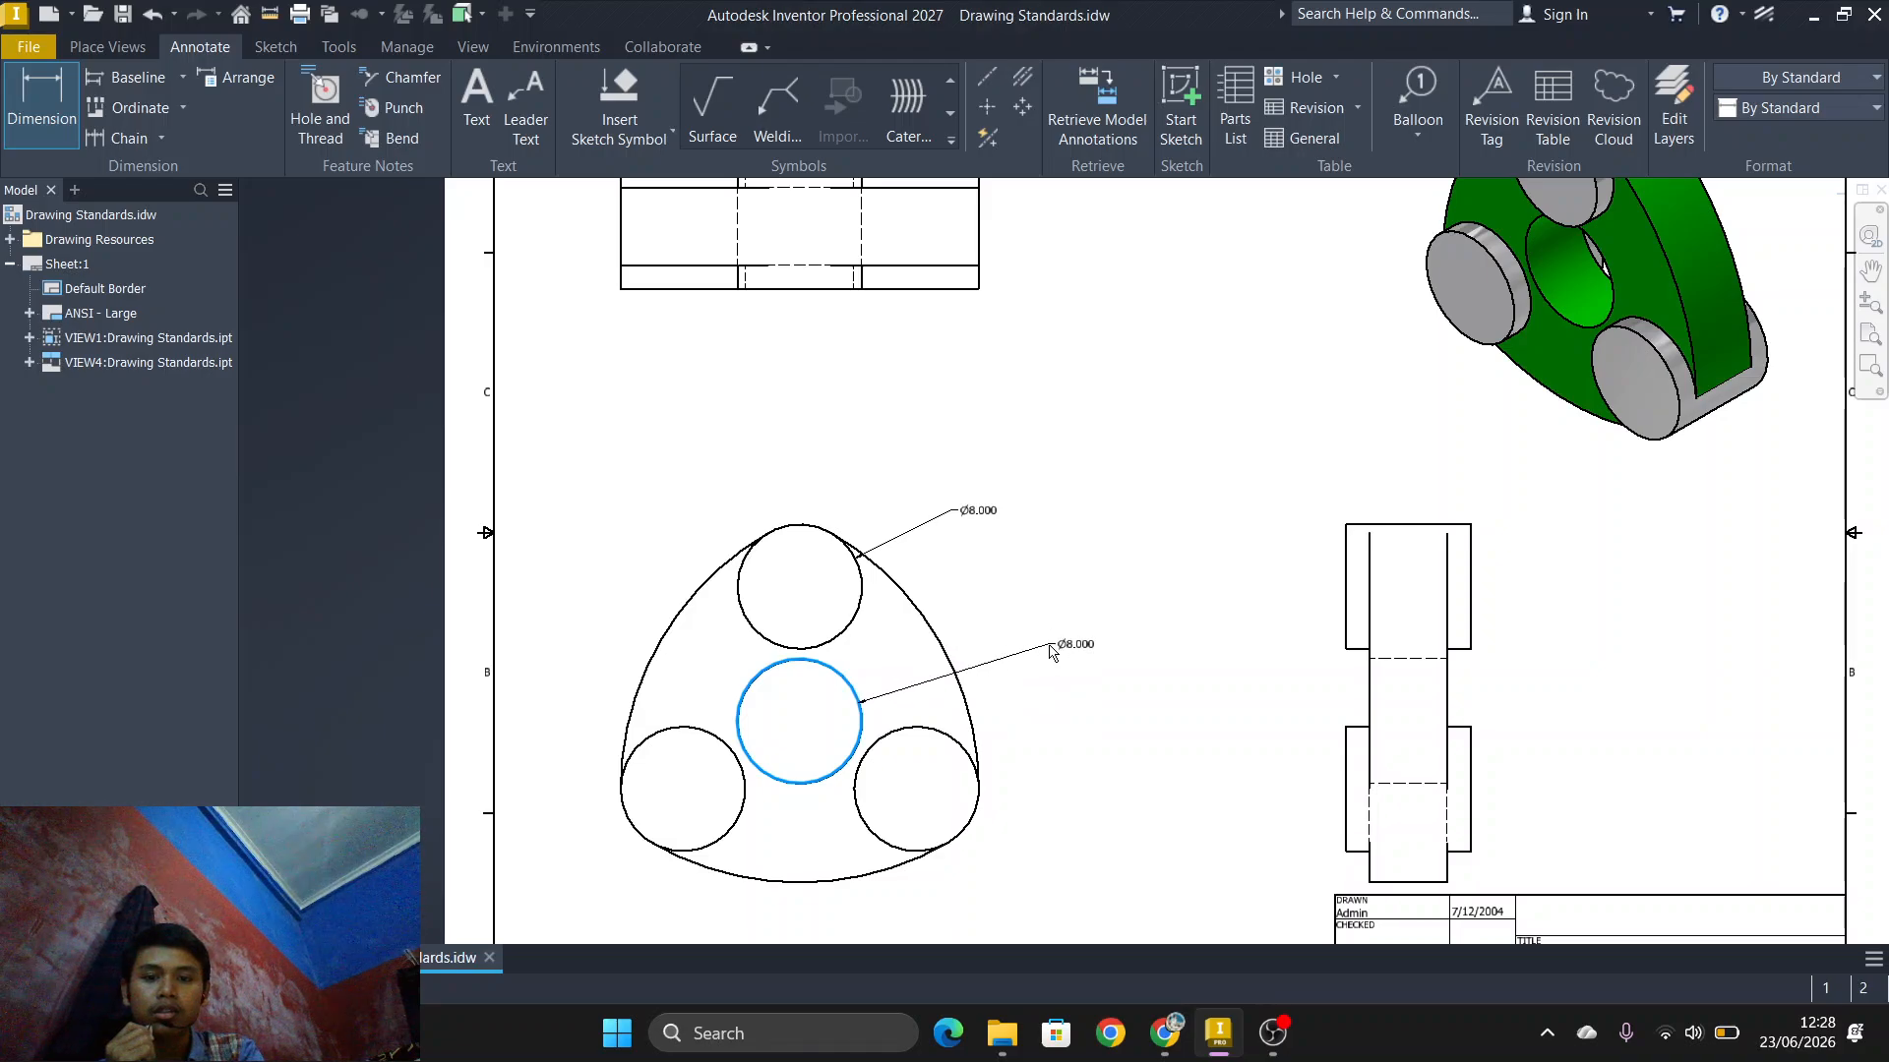
pyautogui.click(1070, 639)
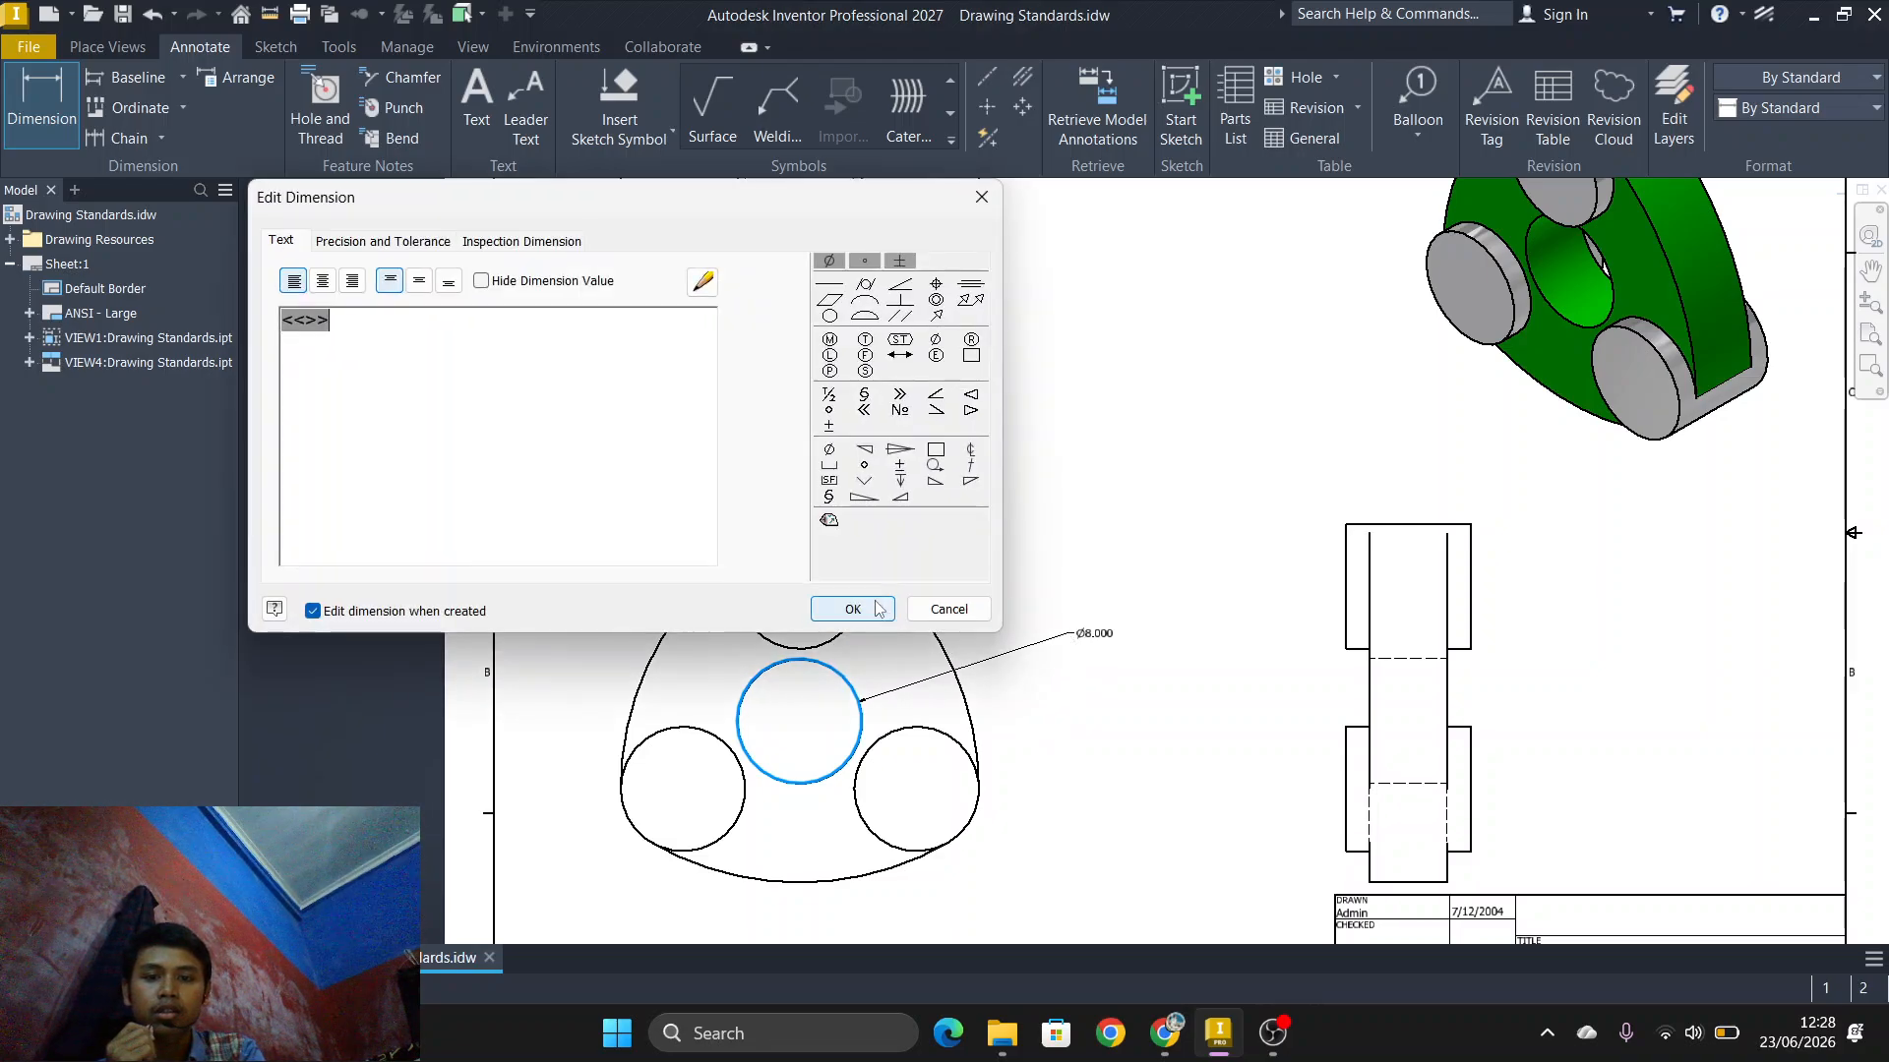
pyautogui.click(880, 612)
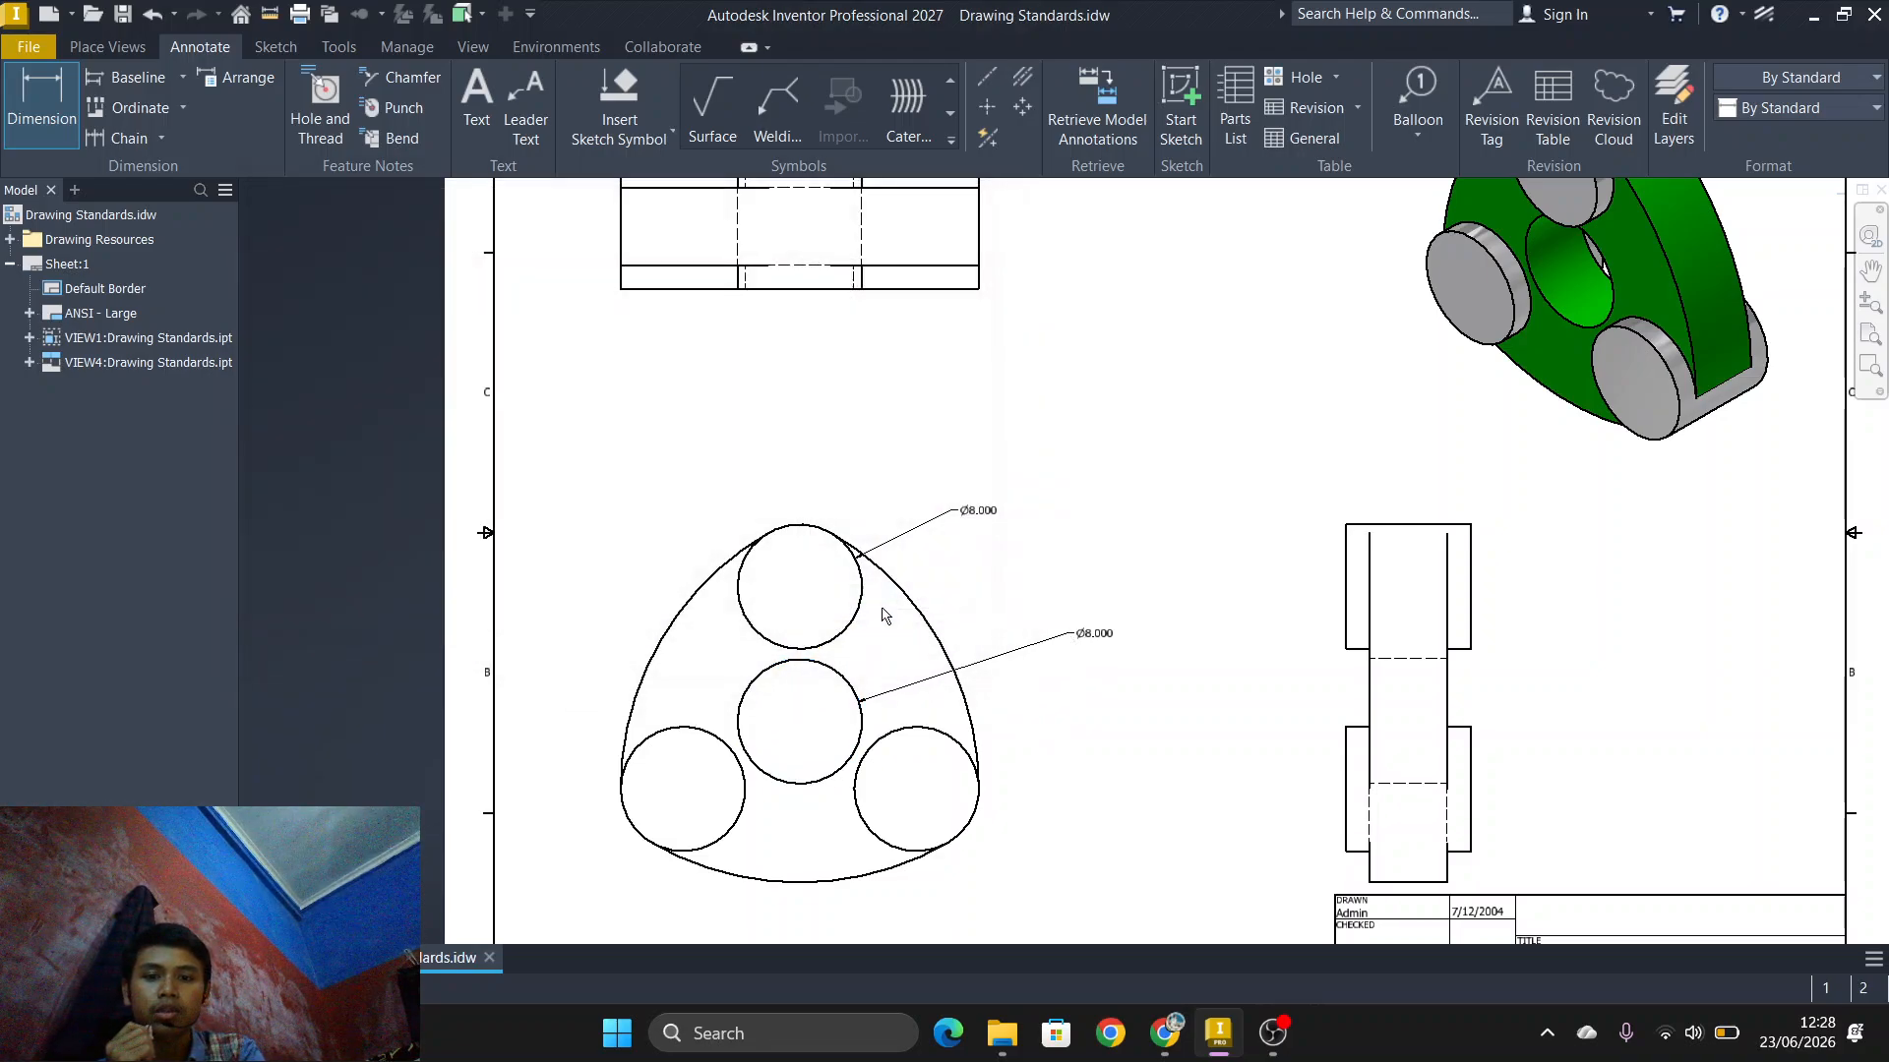
# Step: Dimension the radius of the rotor's right-hand outer arc with default text, placing it between the two diameter dimensions, and finish dimensioning
pyautogui.click(943, 661)
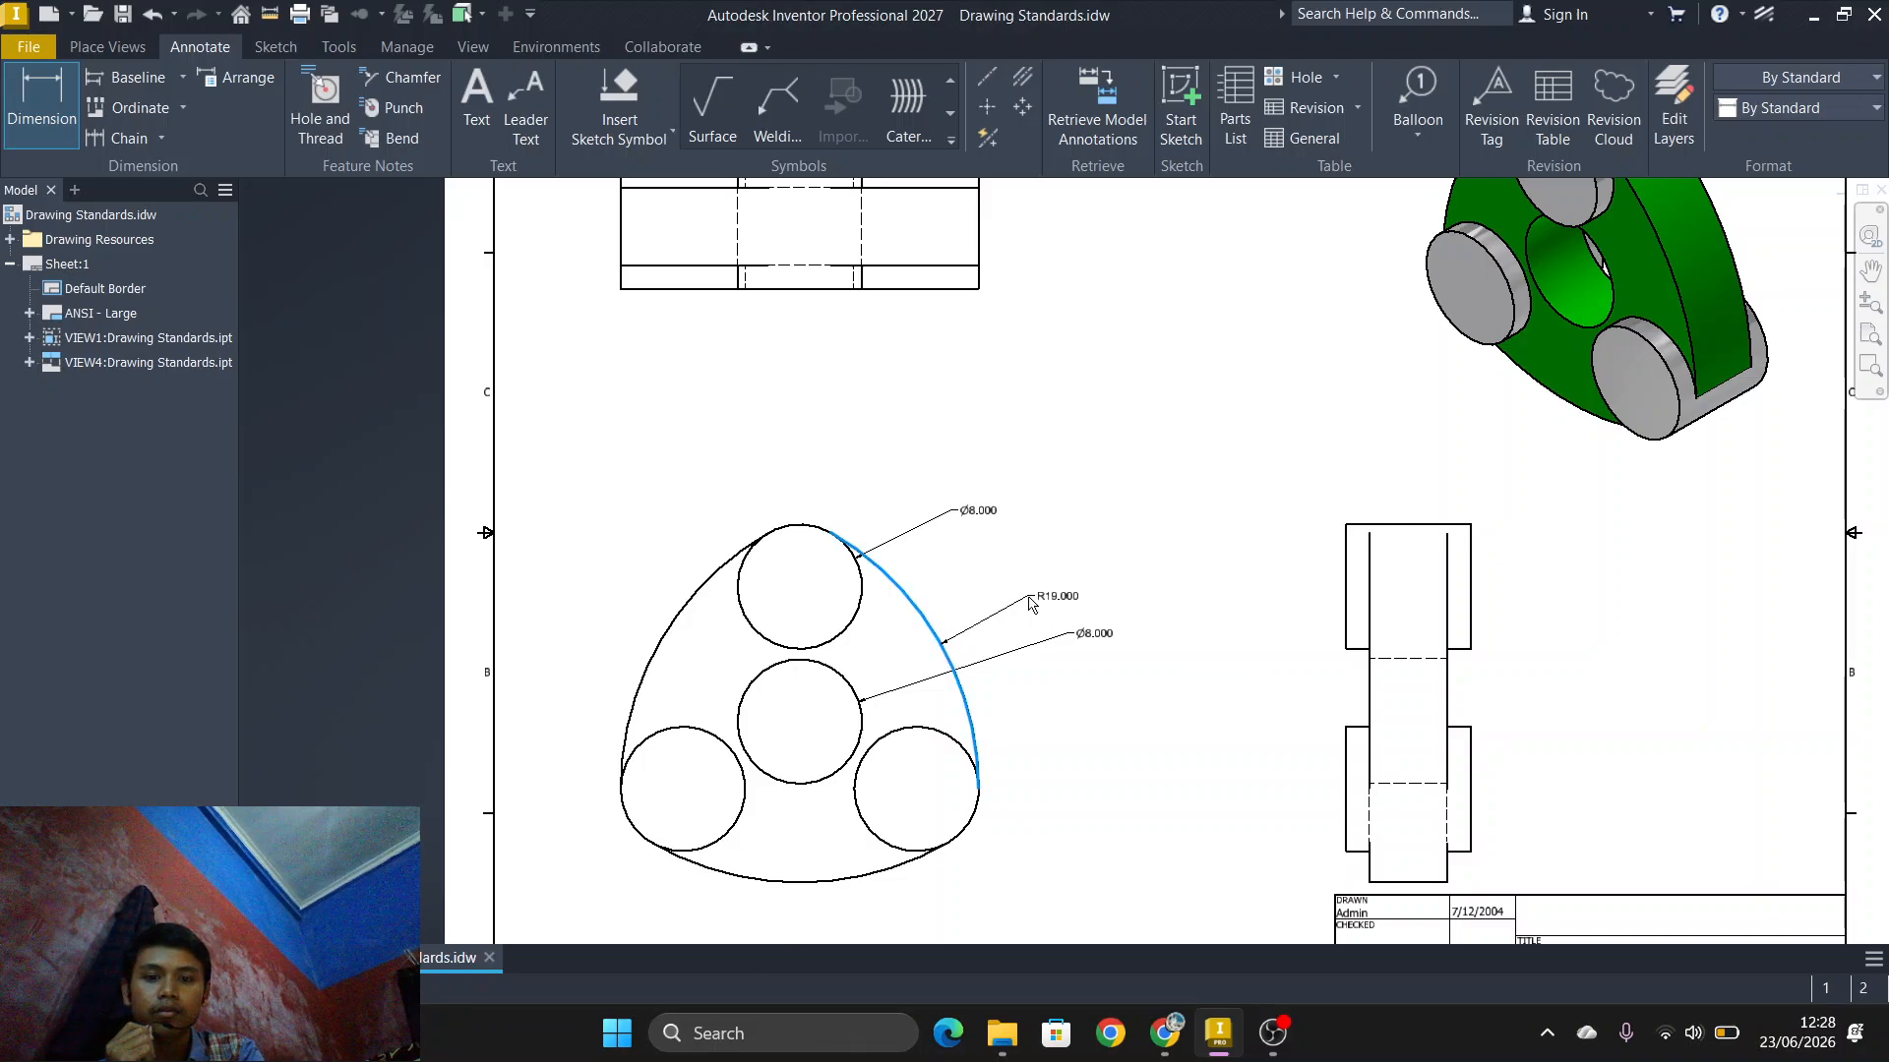
pyautogui.click(1045, 588)
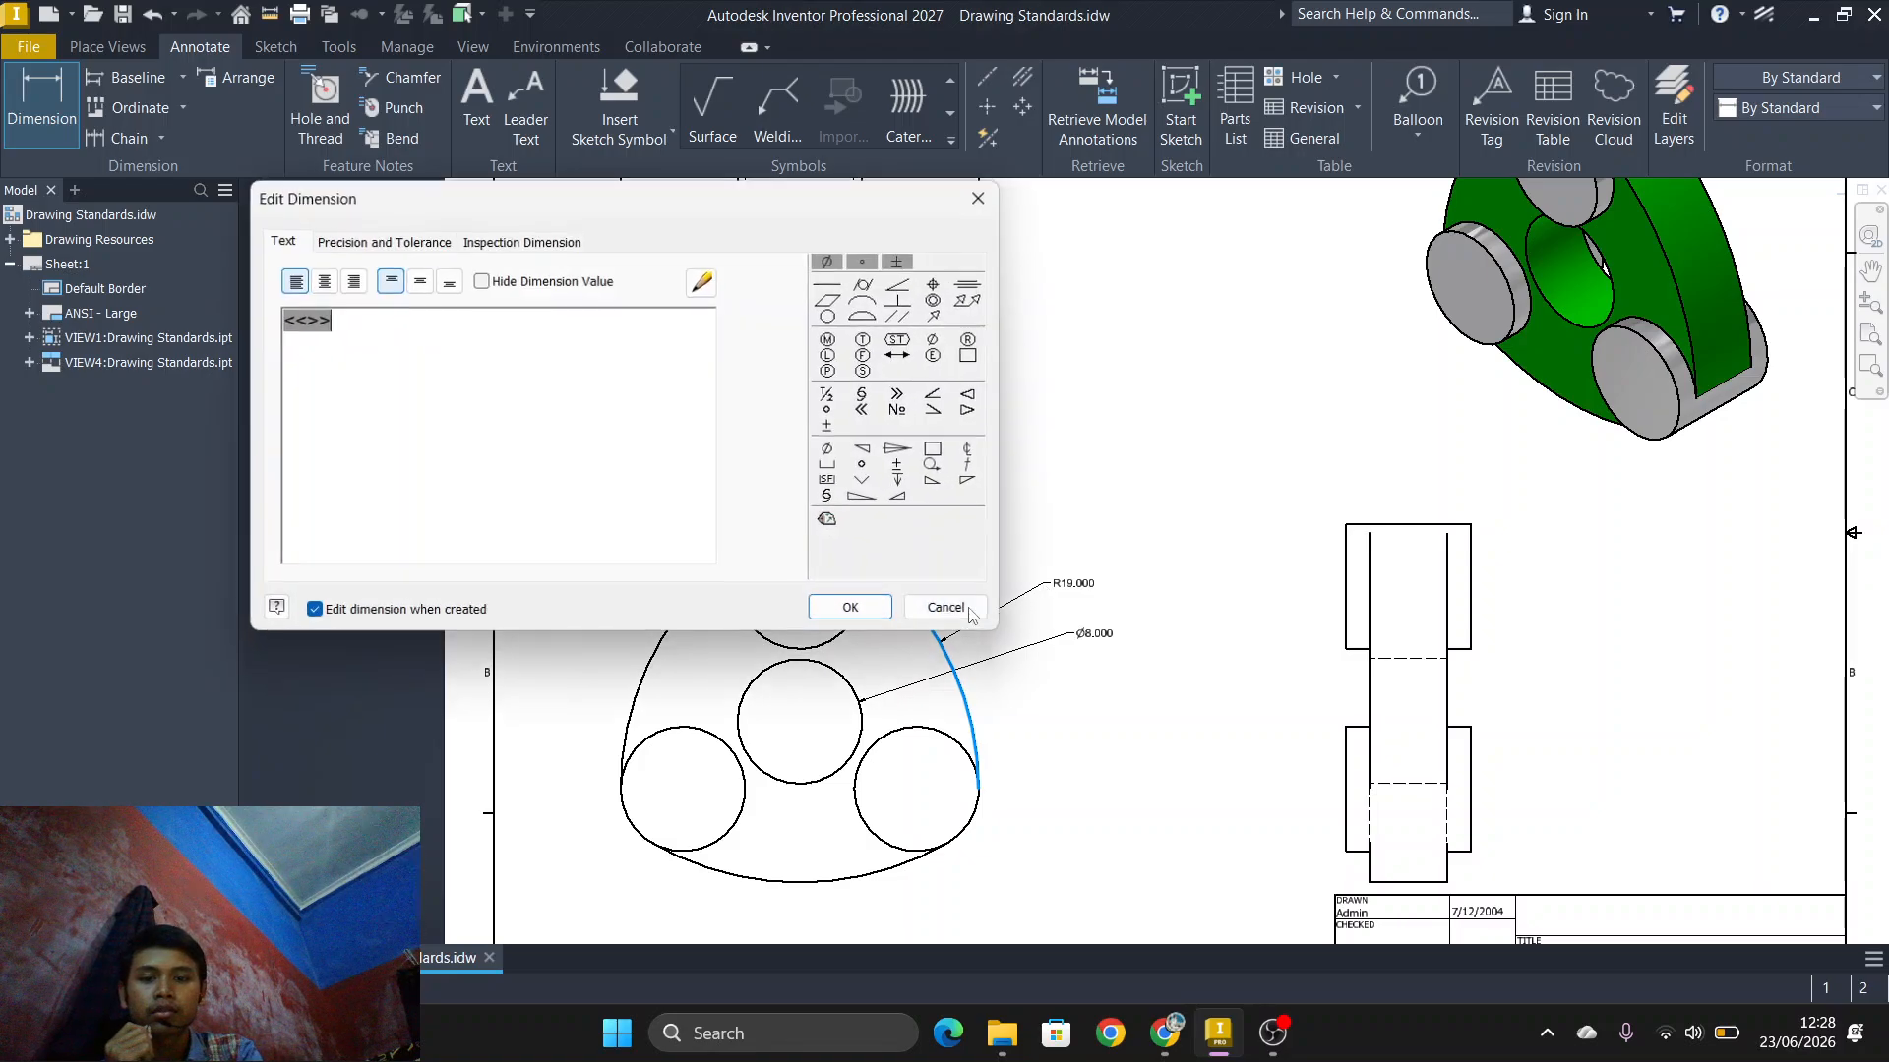
pyautogui.click(867, 610)
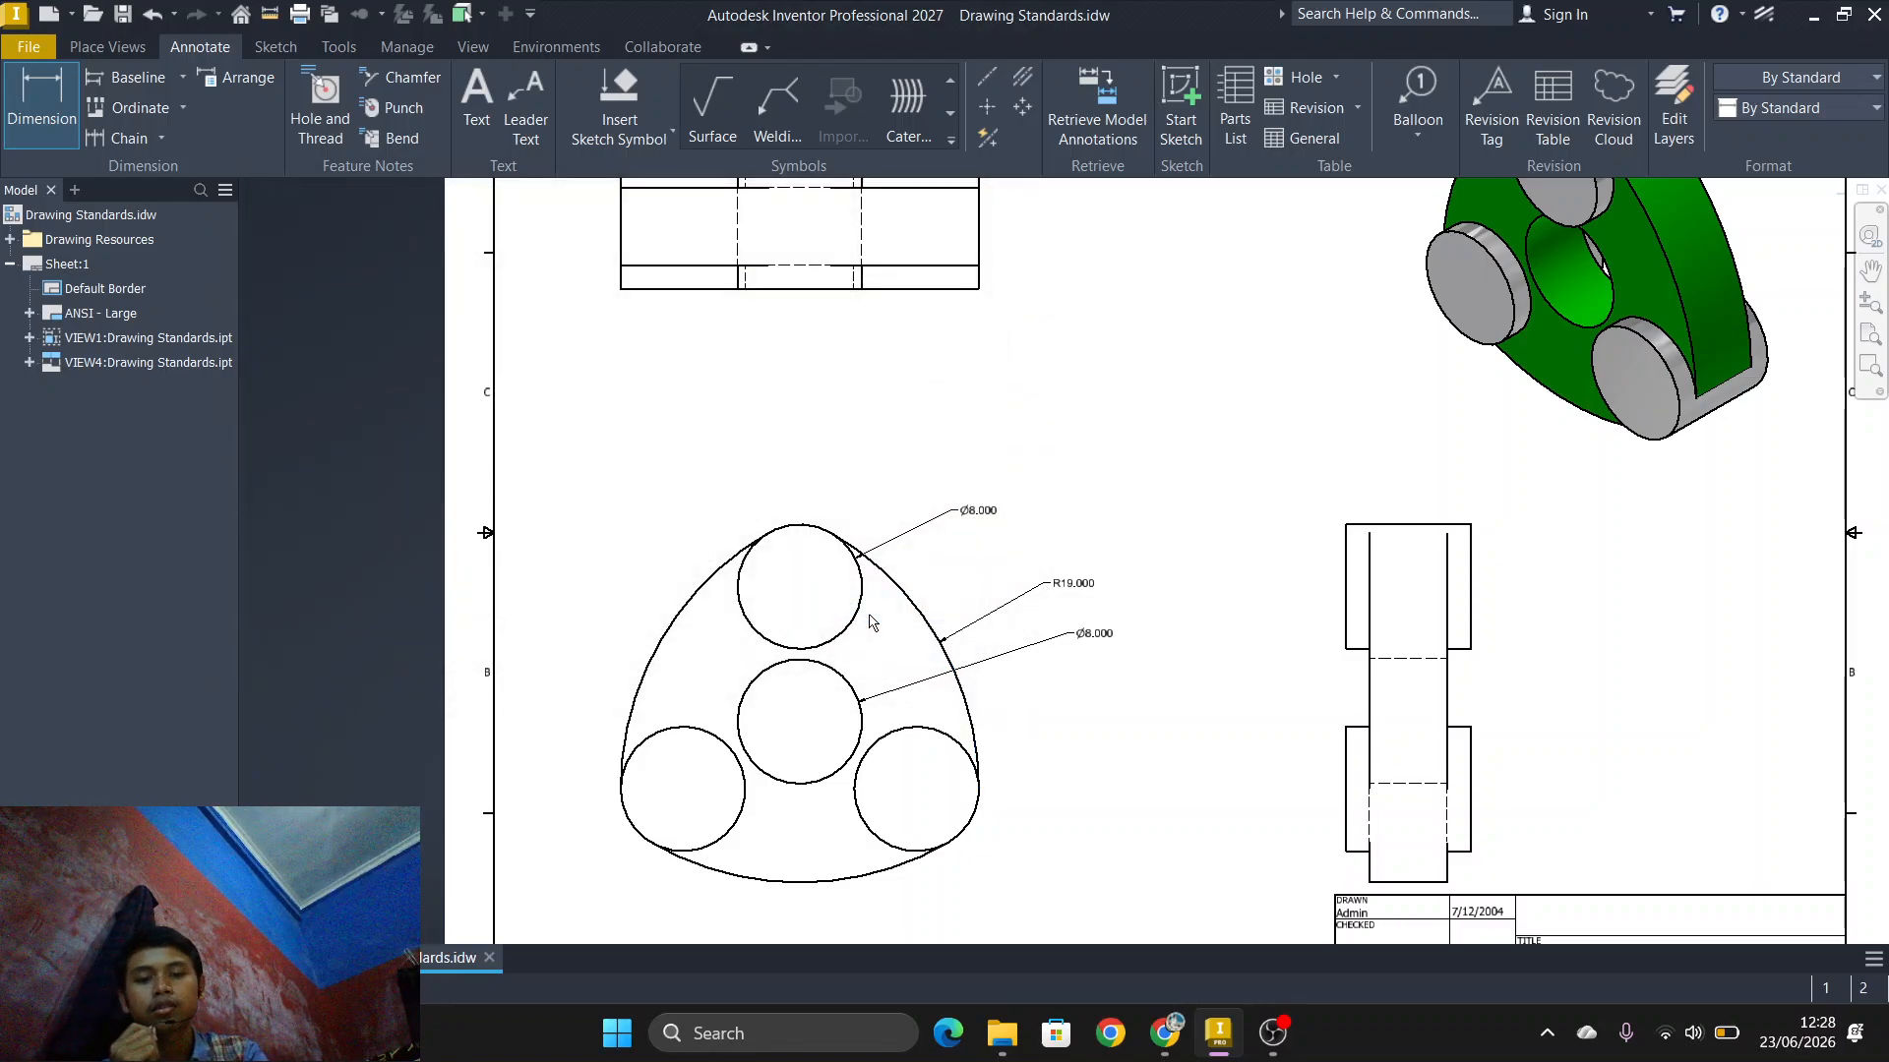
pyautogui.rightClick(1129, 499)
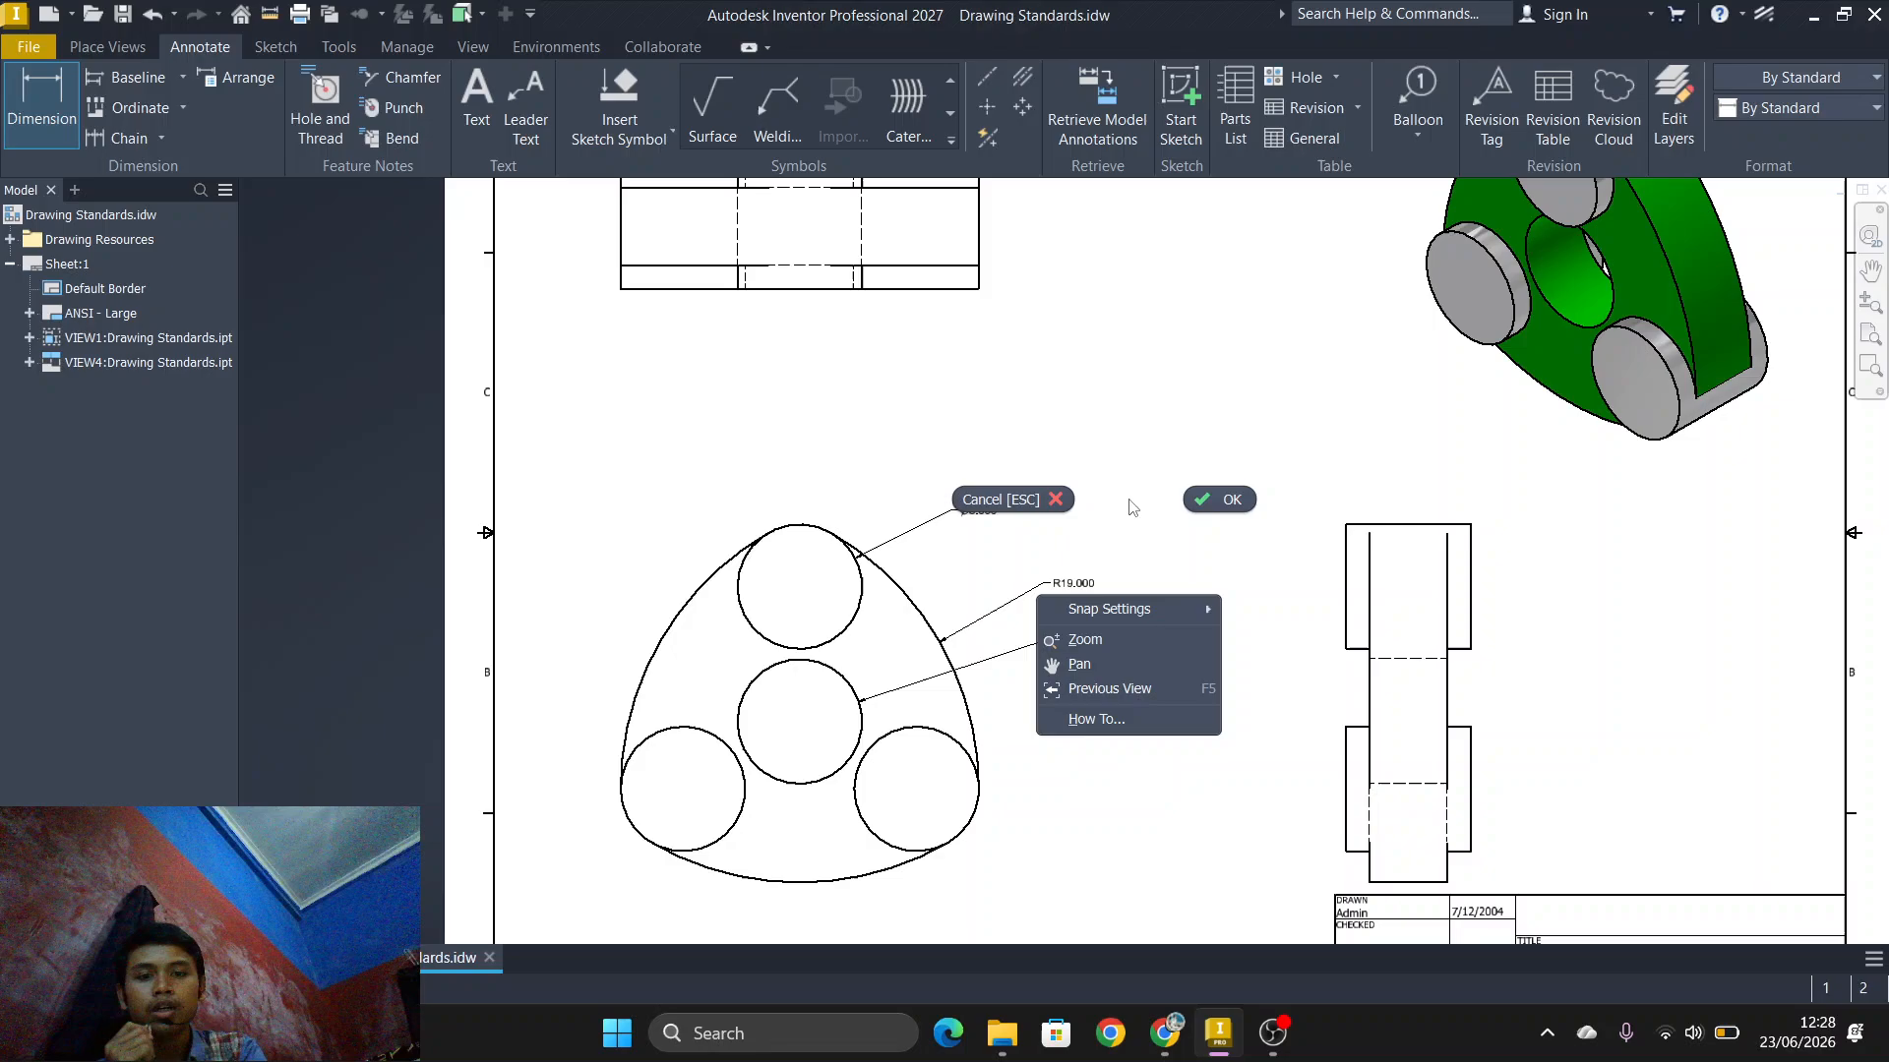
pyautogui.click(1186, 504)
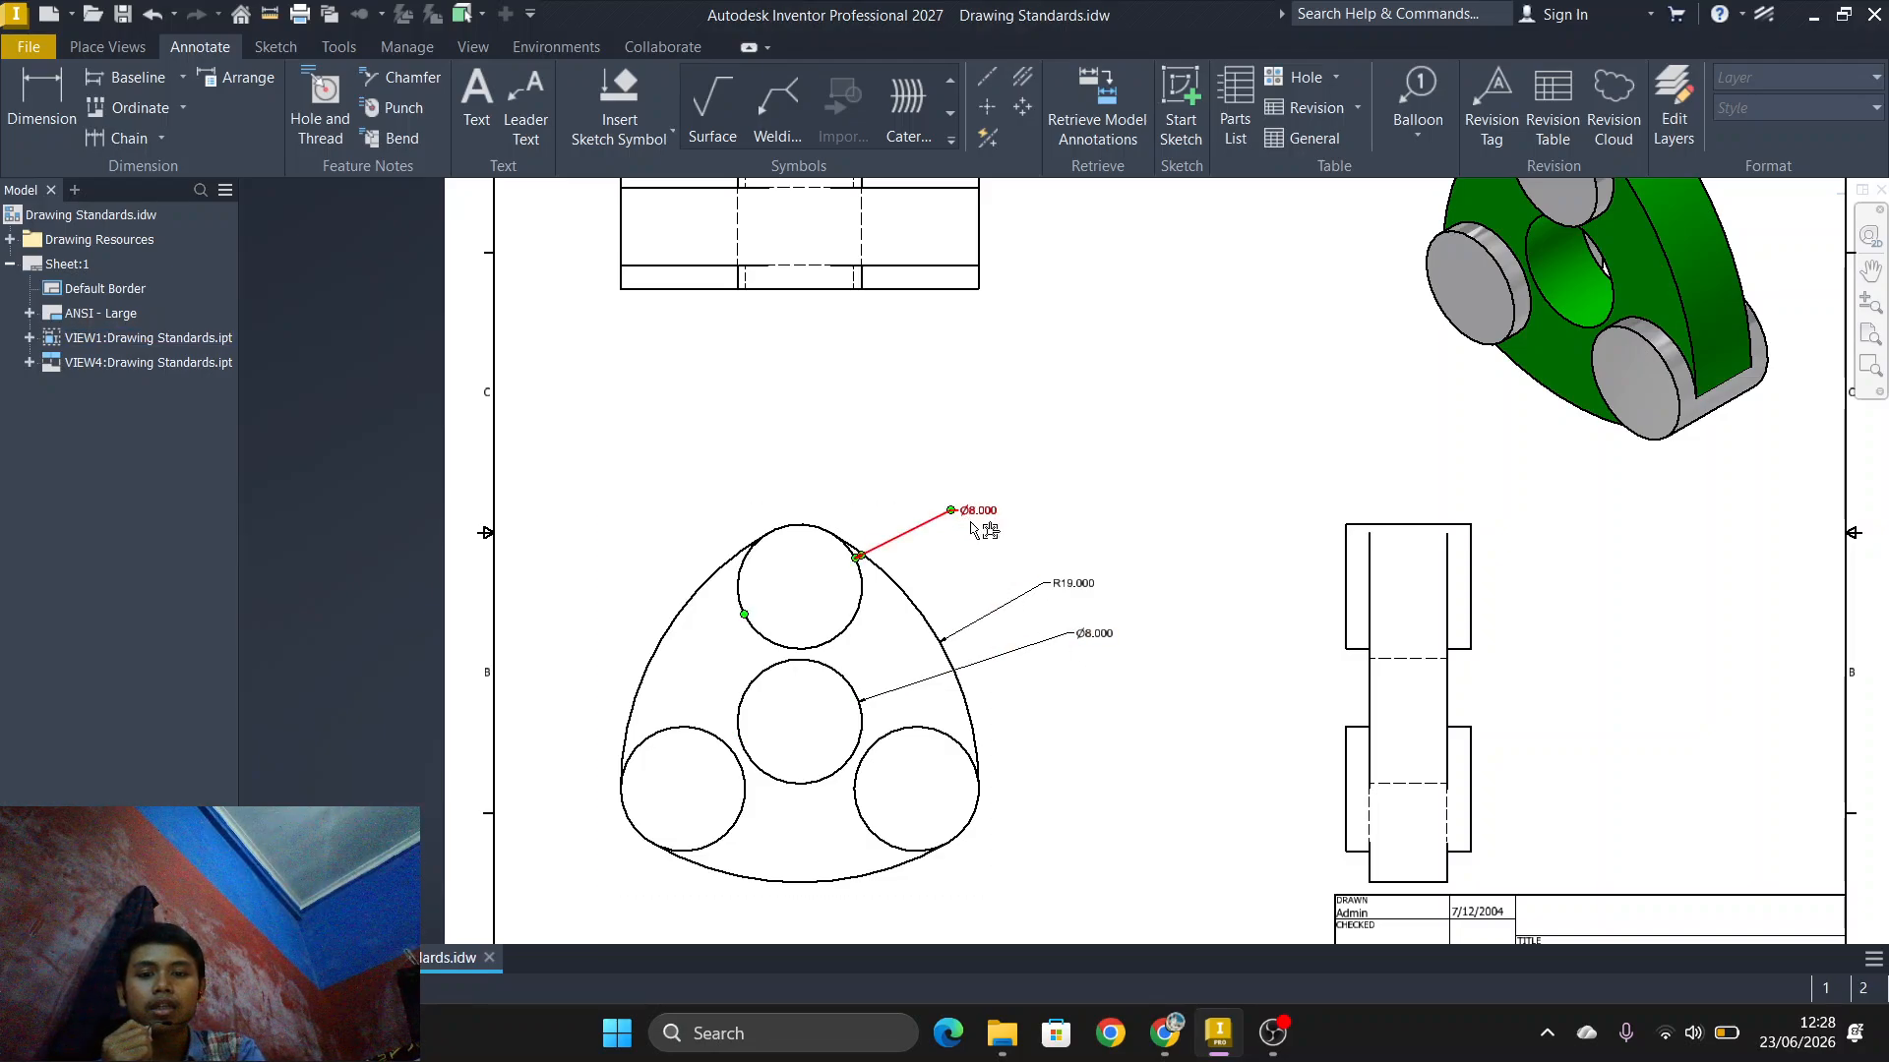
# Step: Apply the Default - mm [in] (ANSI) dimension style to the two diameter dimensions and the arc's radius dimension together
pyautogui.click(988, 549)
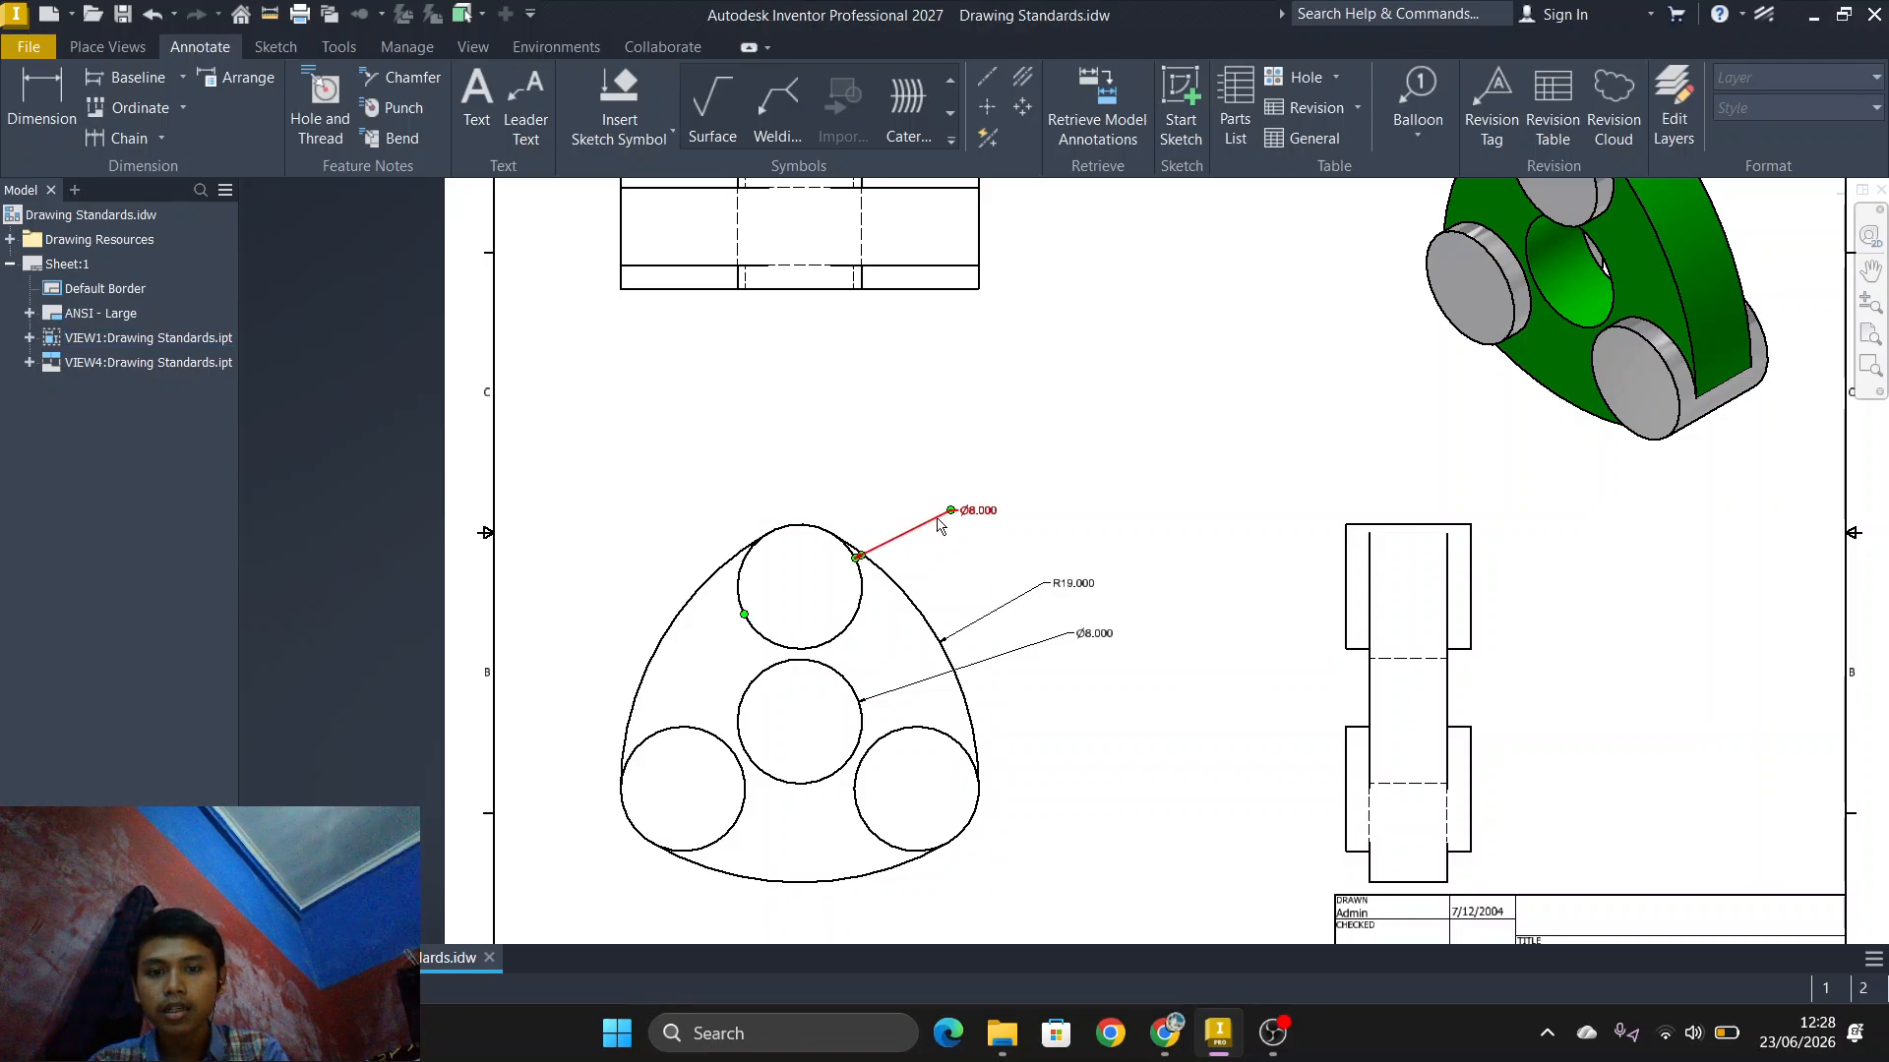
pyautogui.click(937, 521)
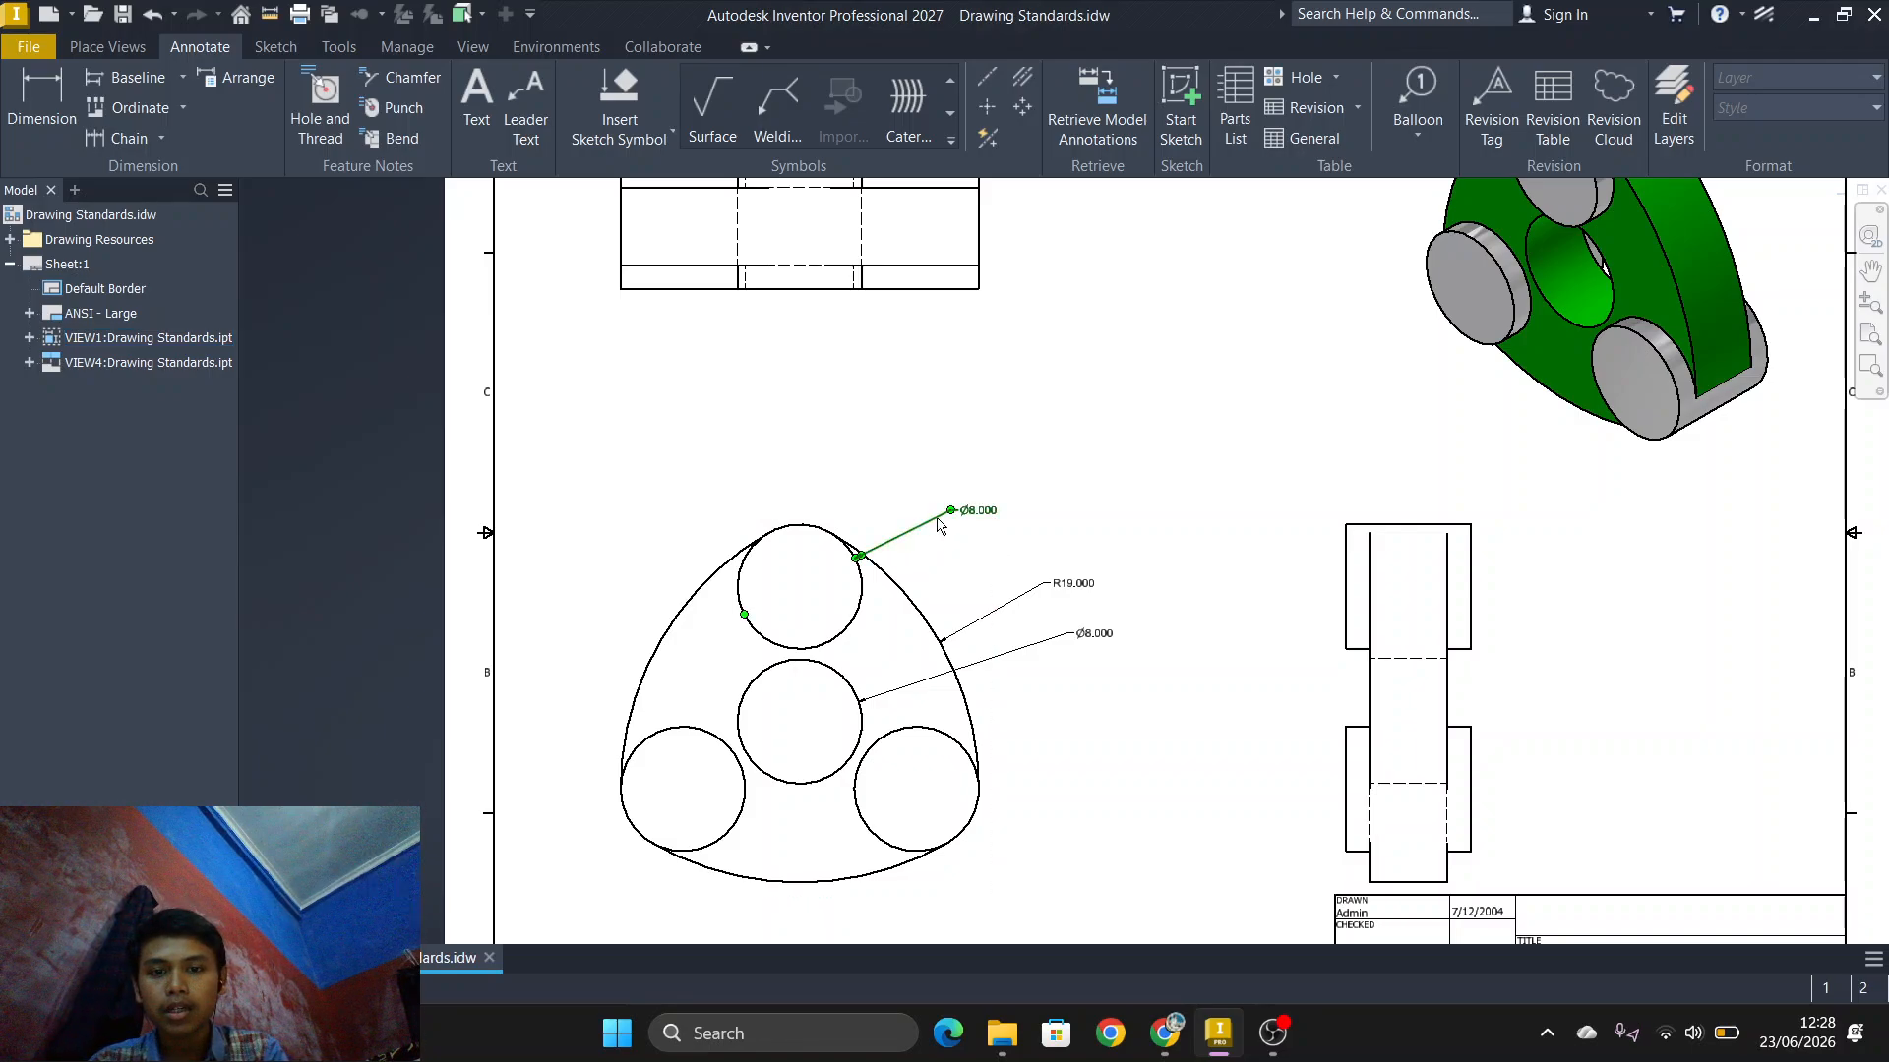
pyautogui.keyDown('ctrl'); pyautogui.click(1026, 597); pyautogui.keyUp('ctrl')
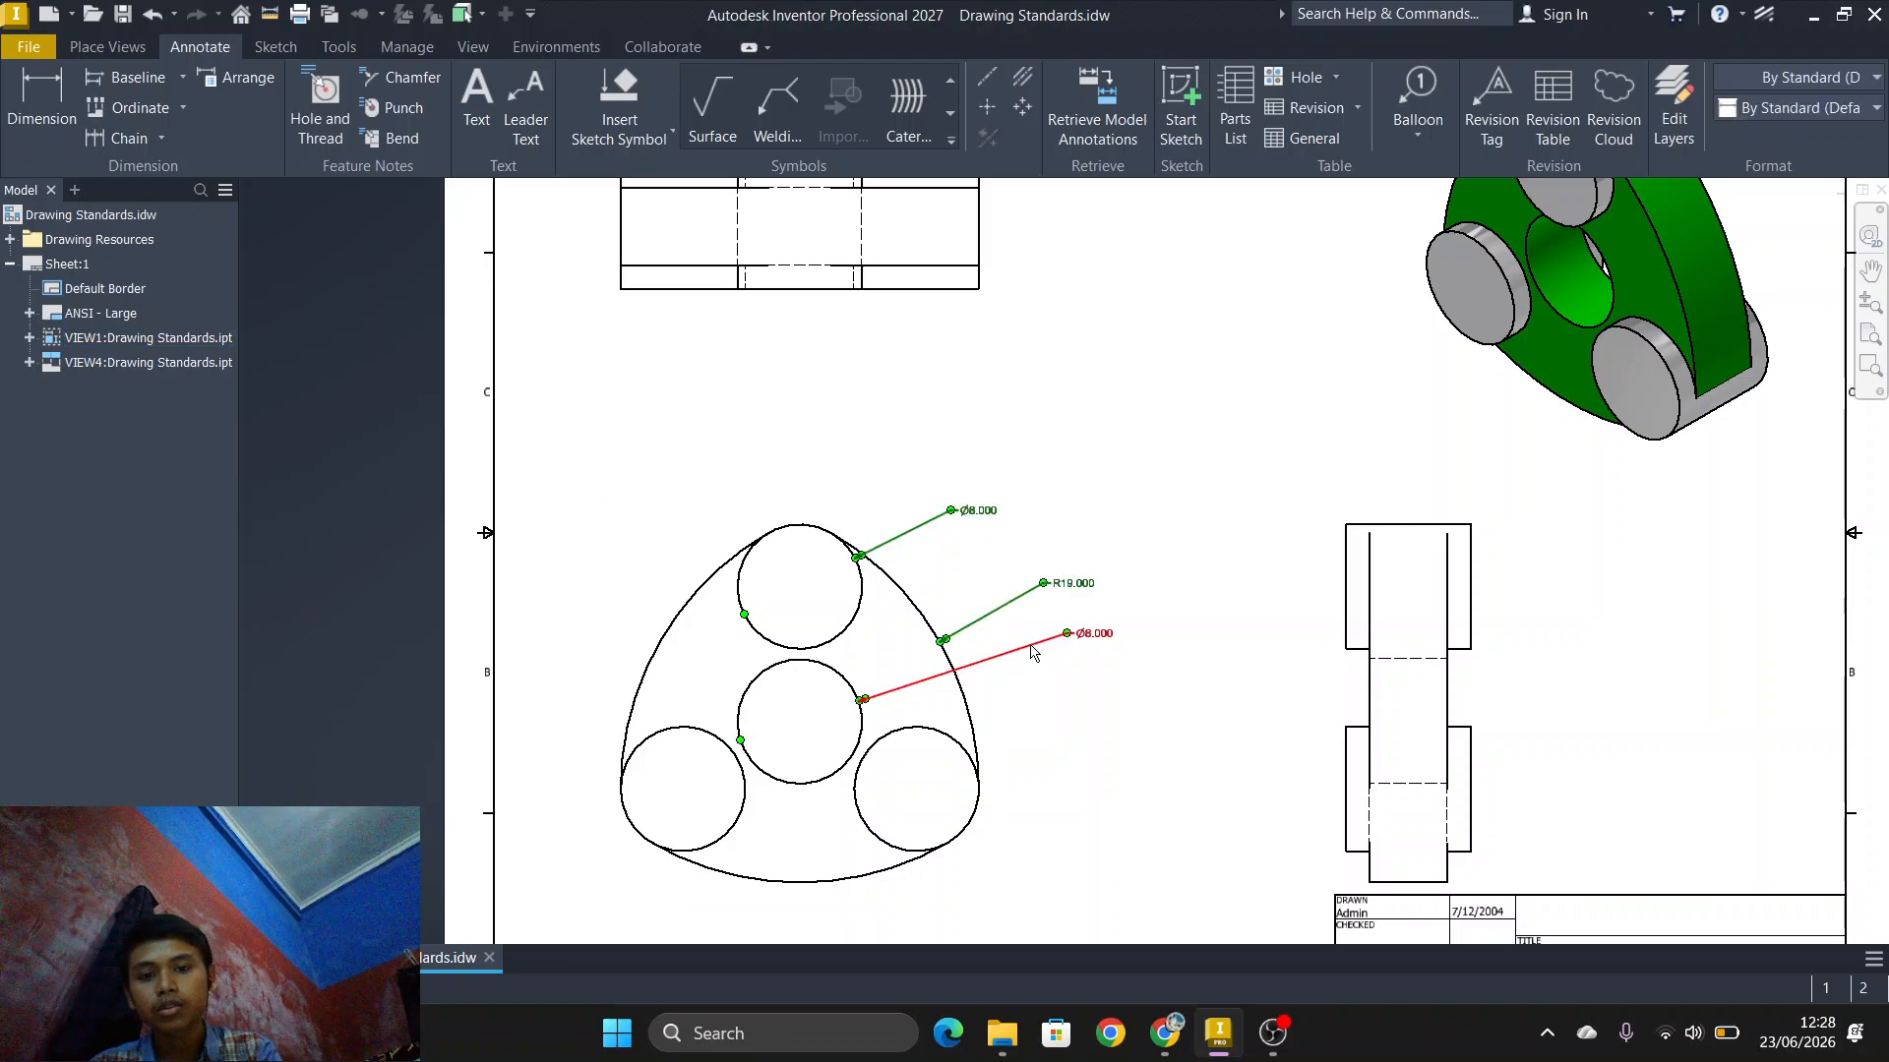
pyautogui.keyDown('ctrl'); pyautogui.click(1031, 651); pyautogui.keyUp('ctrl')
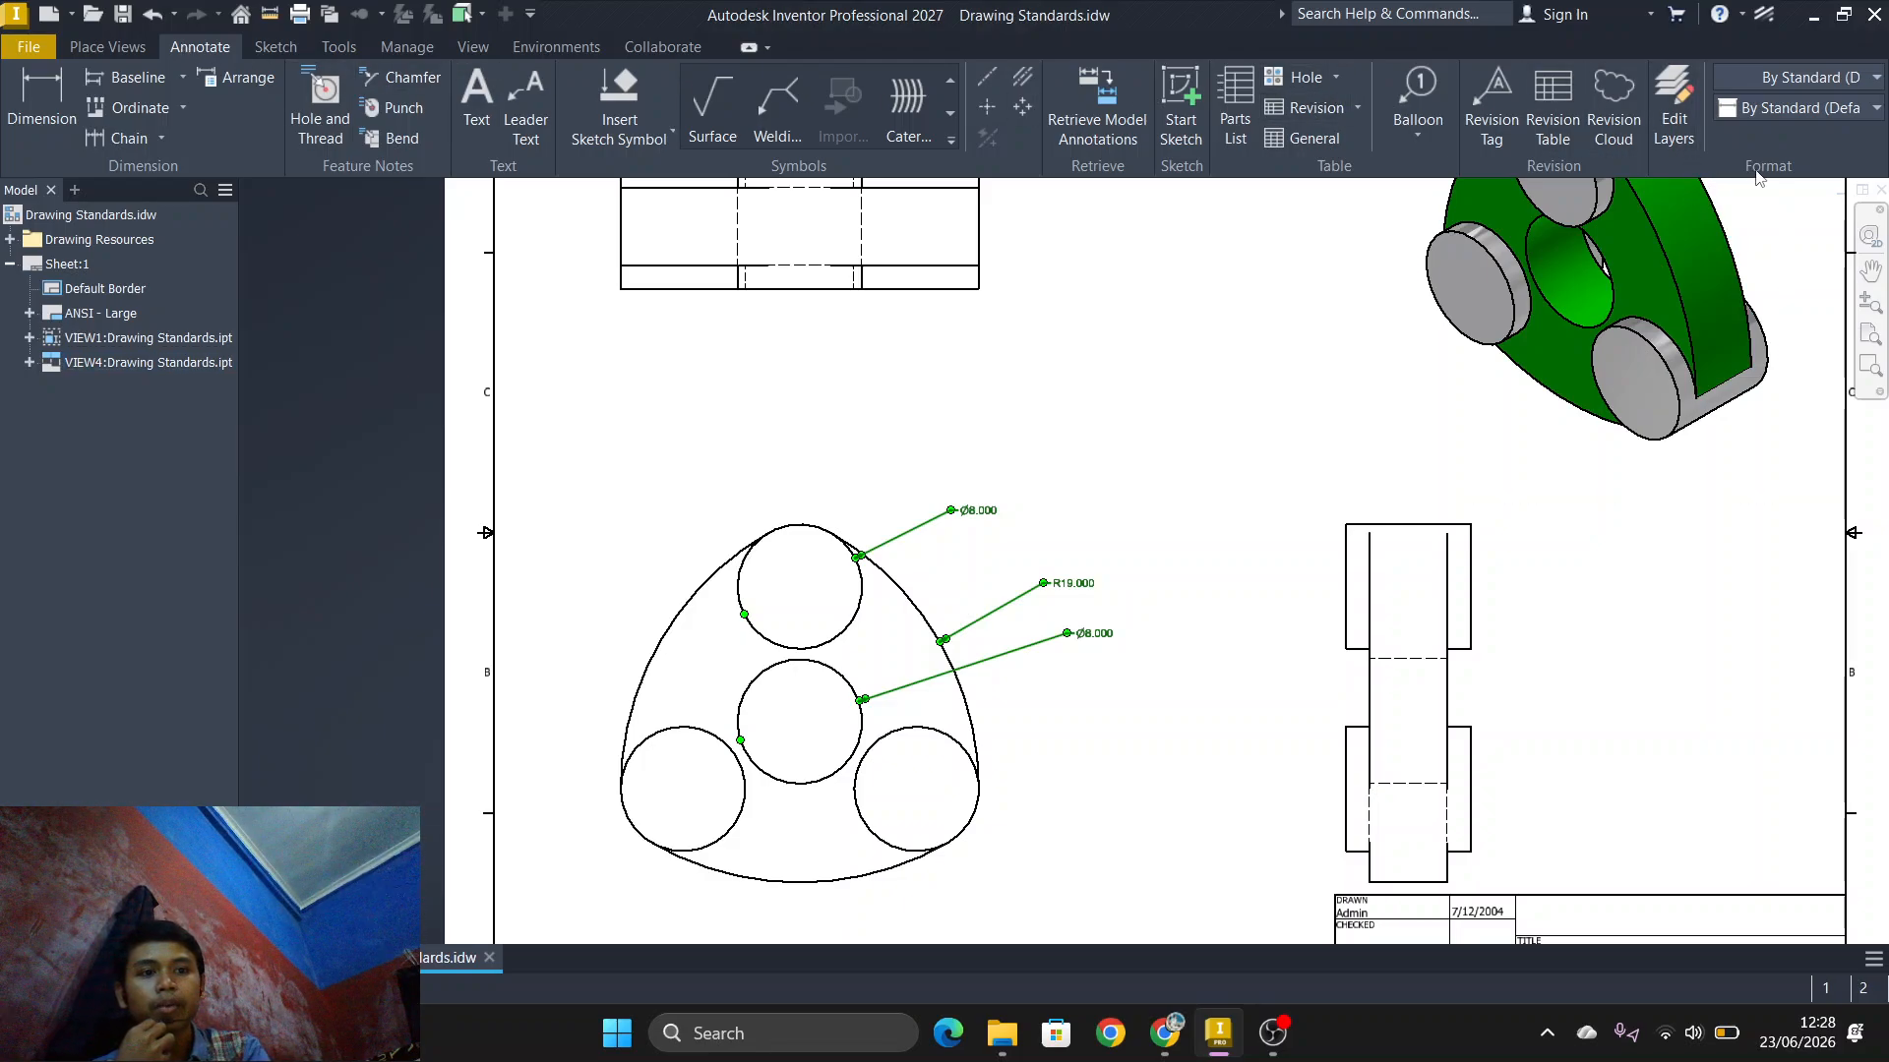
pyautogui.click(1816, 106)
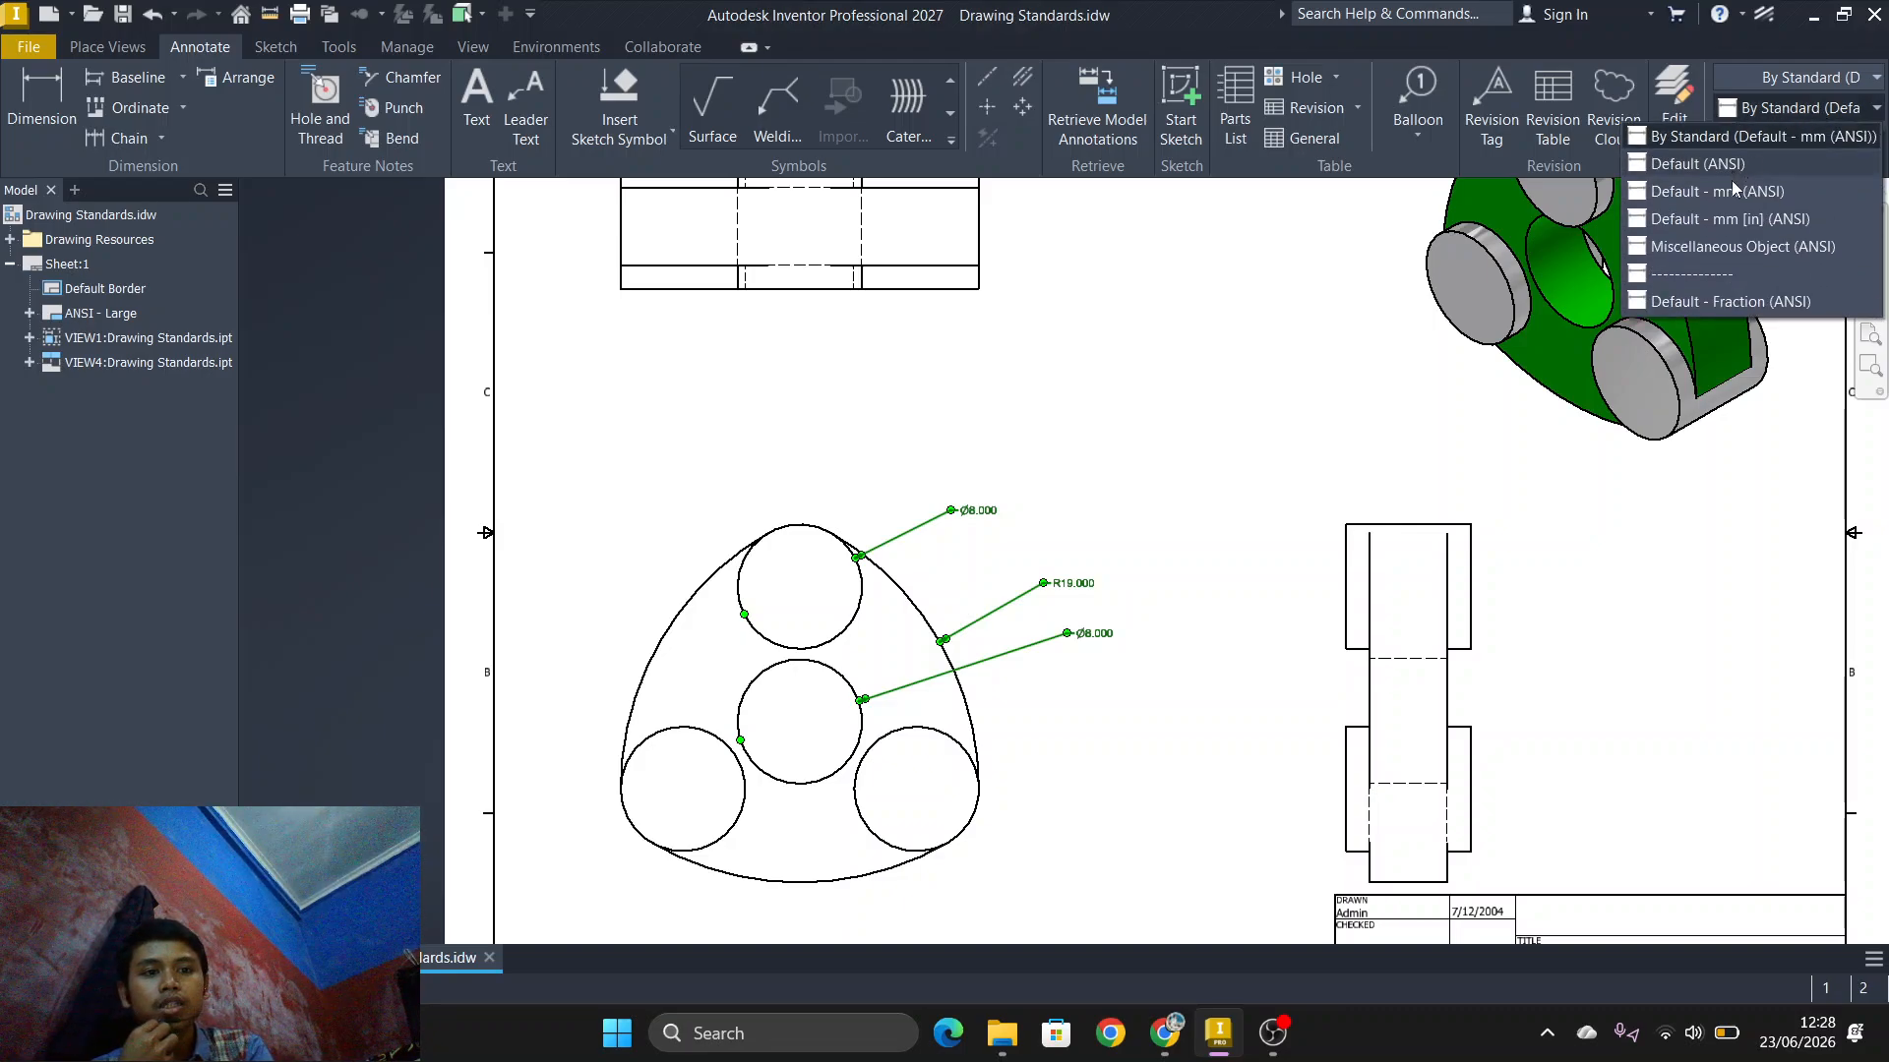
pyautogui.click(1790, 224)
pyautogui.scroll(4, 1099, 600)
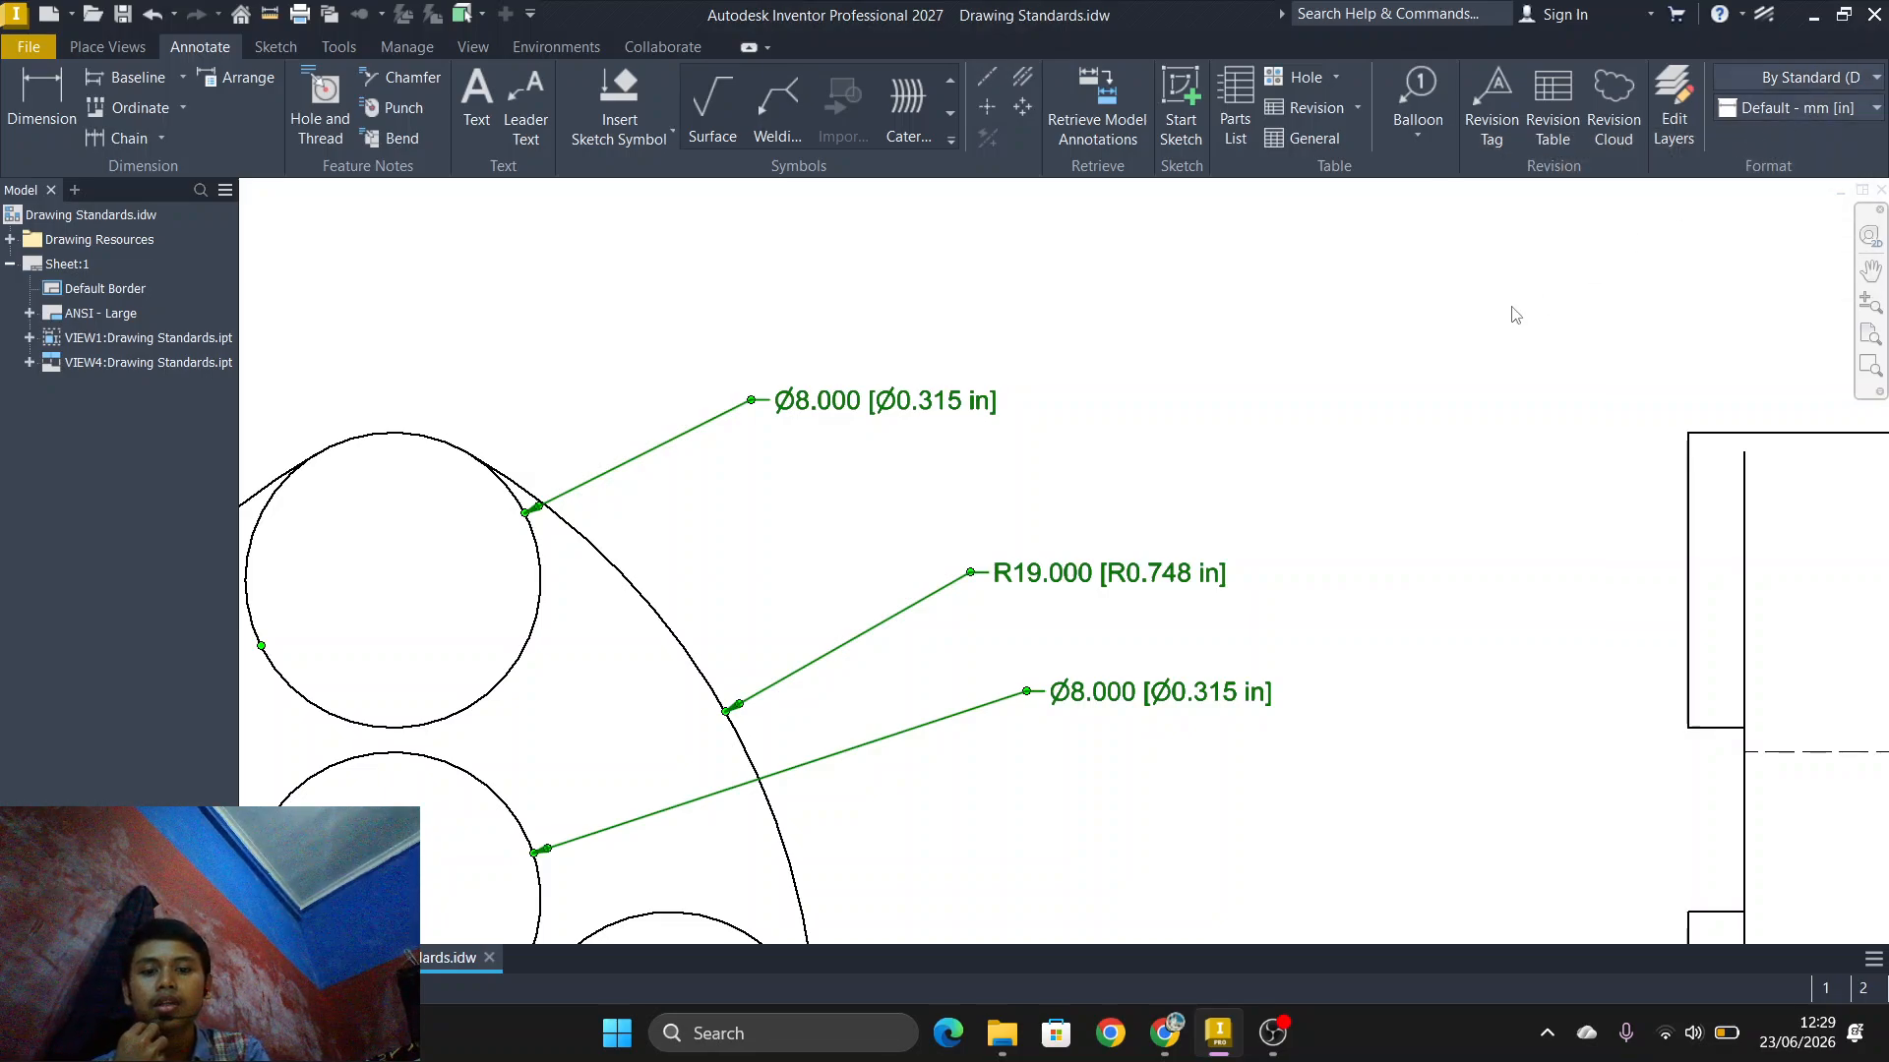
pyautogui.scroll(-3, 1086, 413)
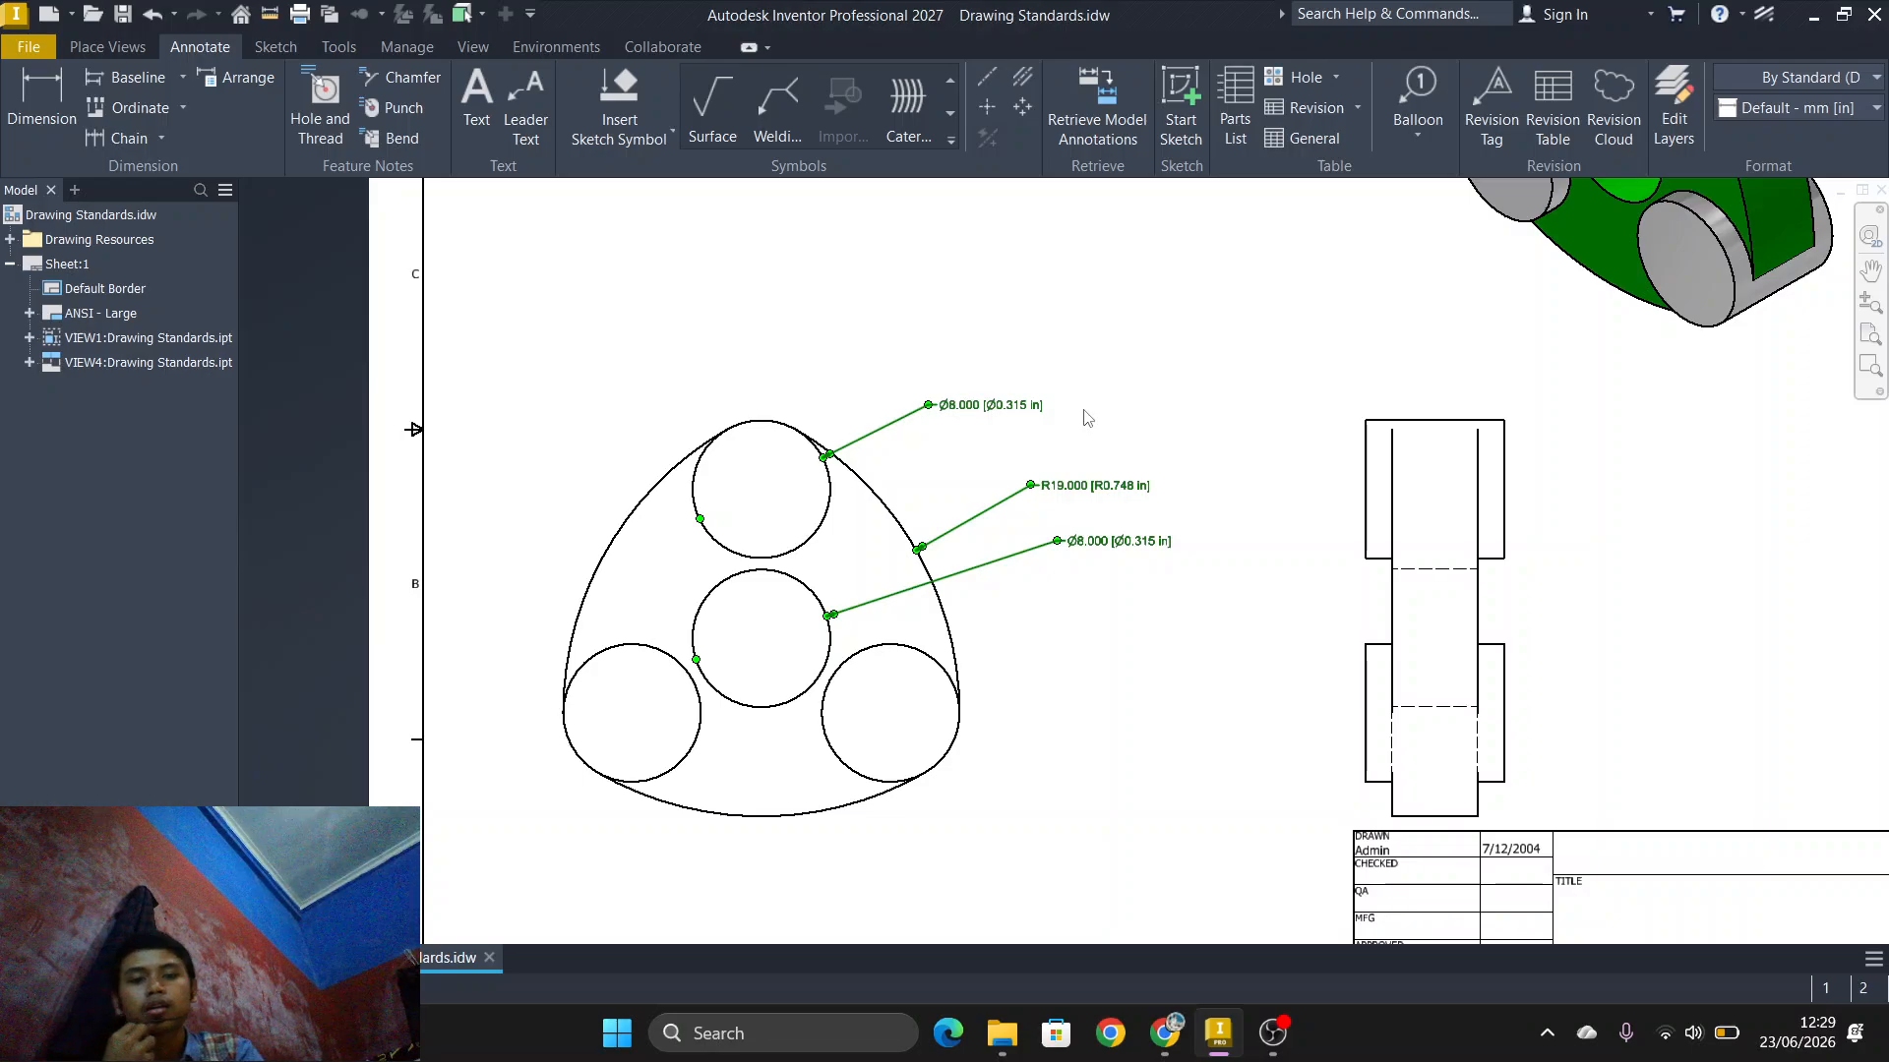
pyautogui.scroll(-2, 1087, 418)
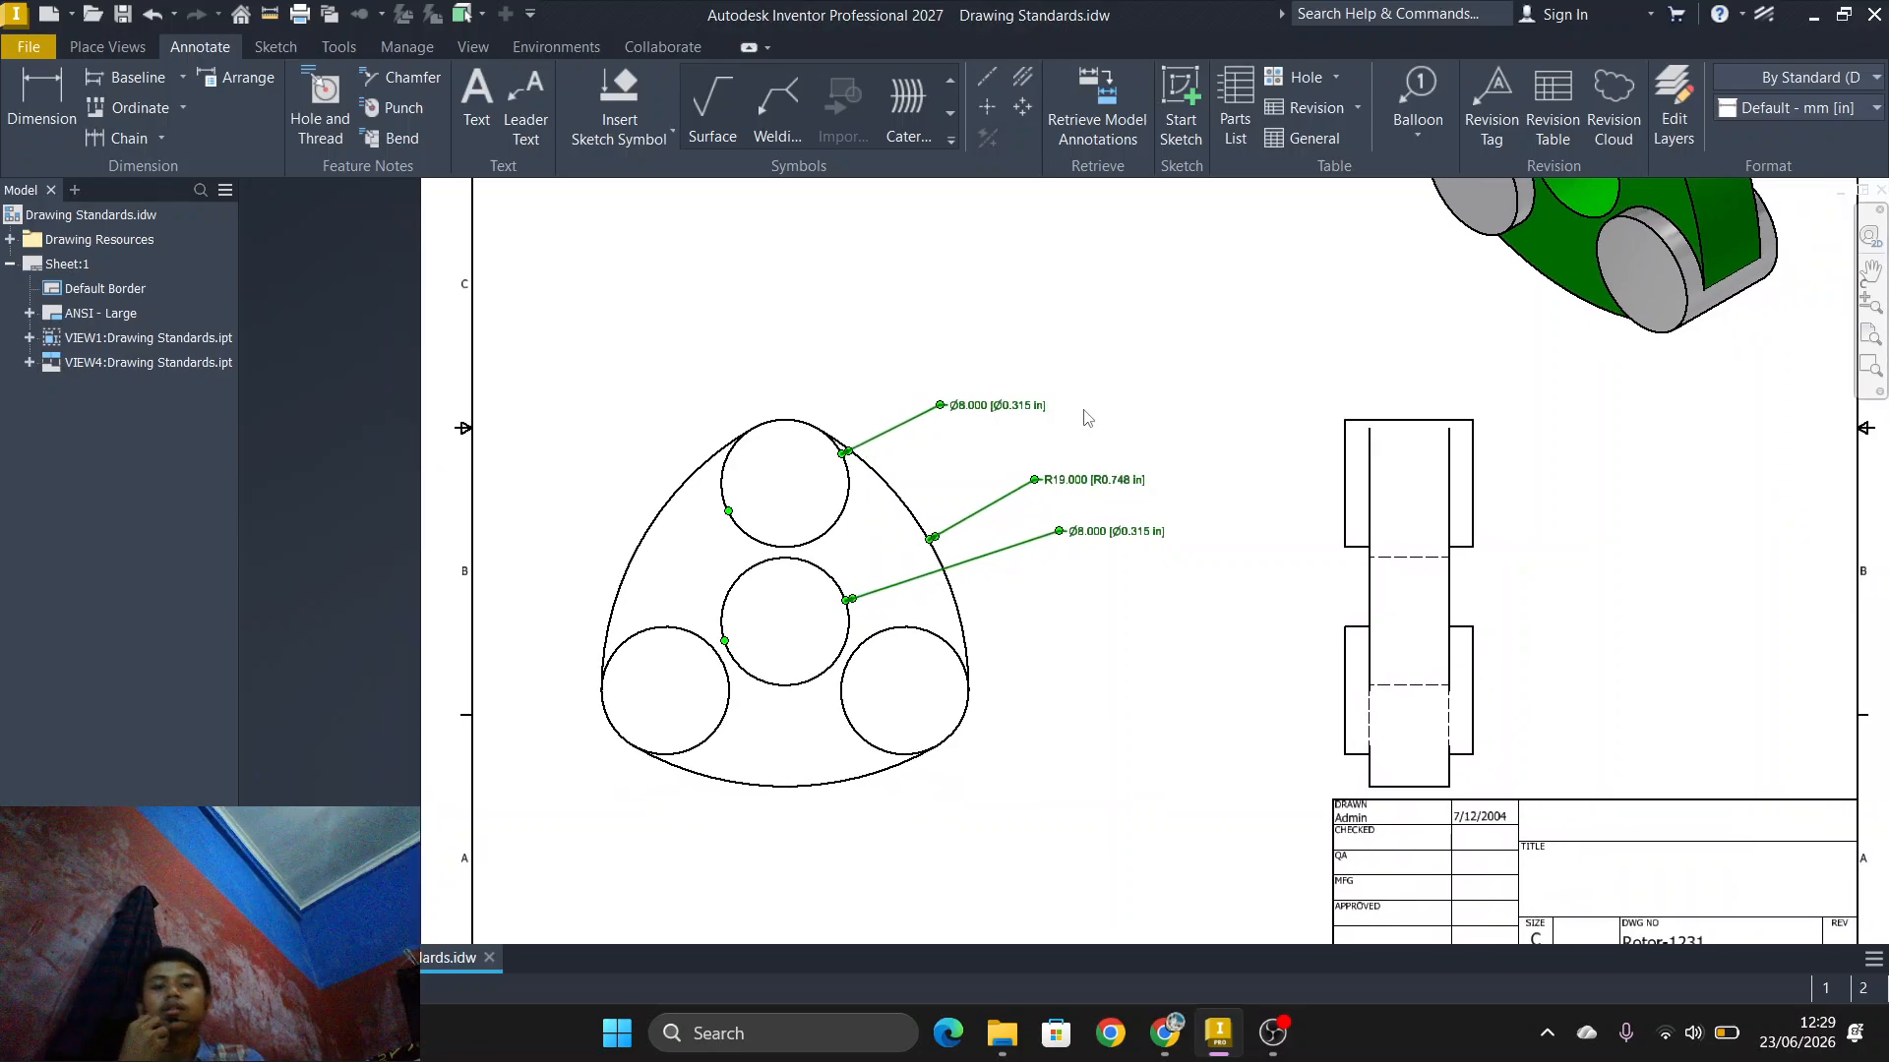